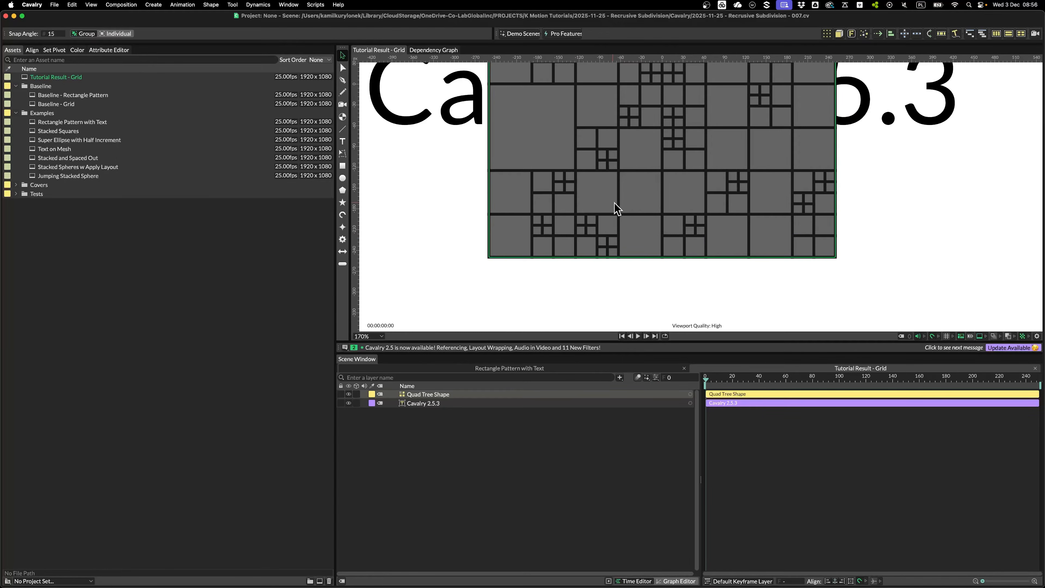
Delete the Quad Tree Shape layer, leaving only the Cavalry 2.5.3 text layer
key(BackSpace)
scroll(607, 222, down, 2)
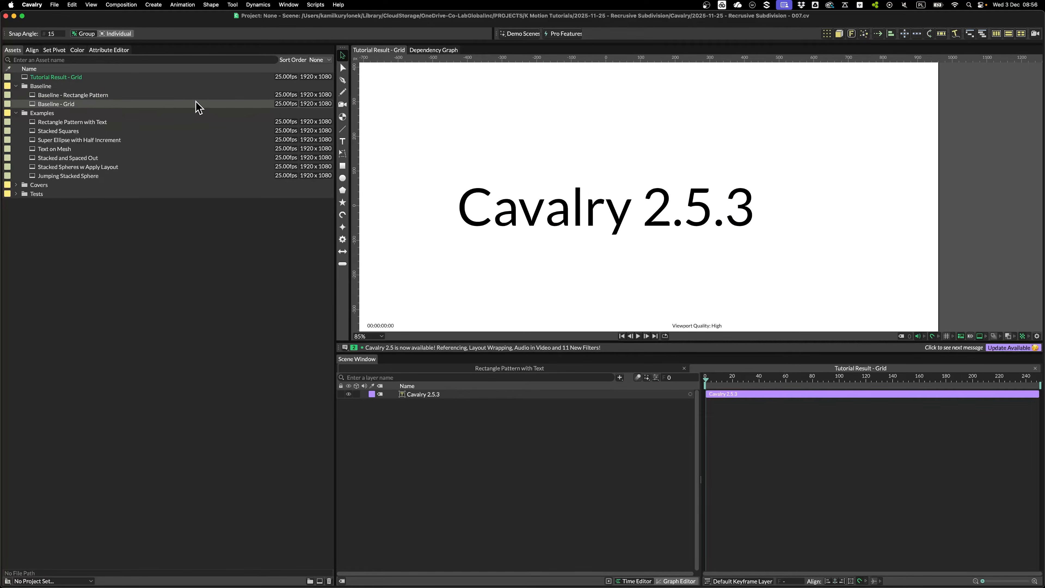
Open Baseline - Grid, then Baseline - Rectangle Pattern, and scrub through its animated bars
double_click(140, 104)
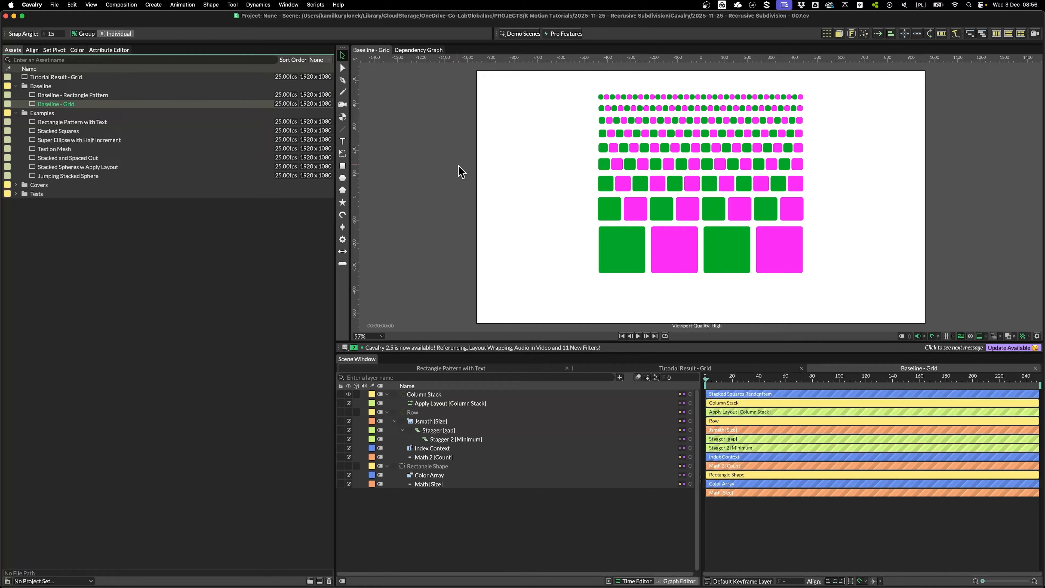
click(125, 98)
double_click(124, 98)
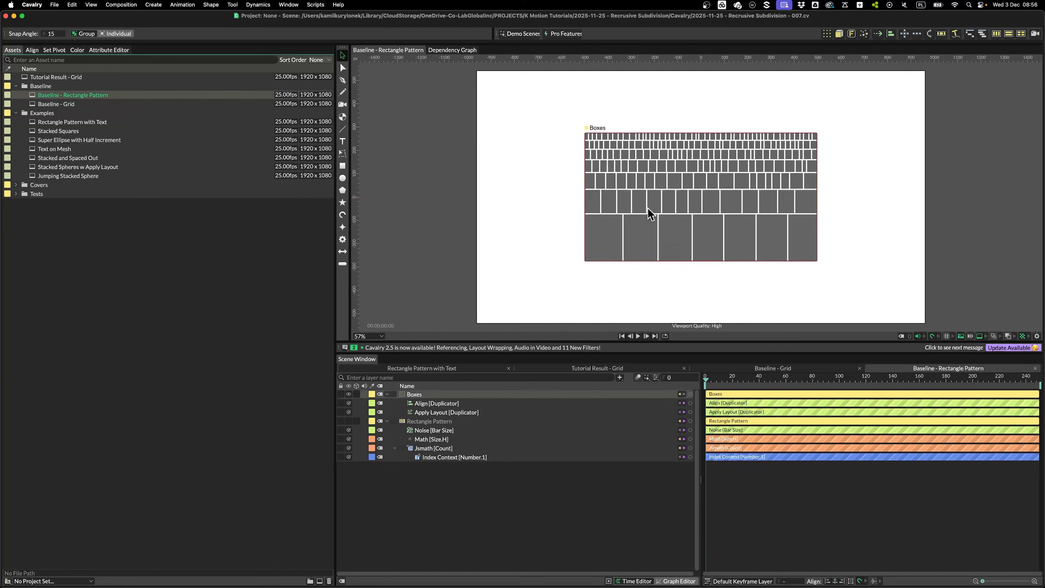
drag(715, 379, 846, 381)
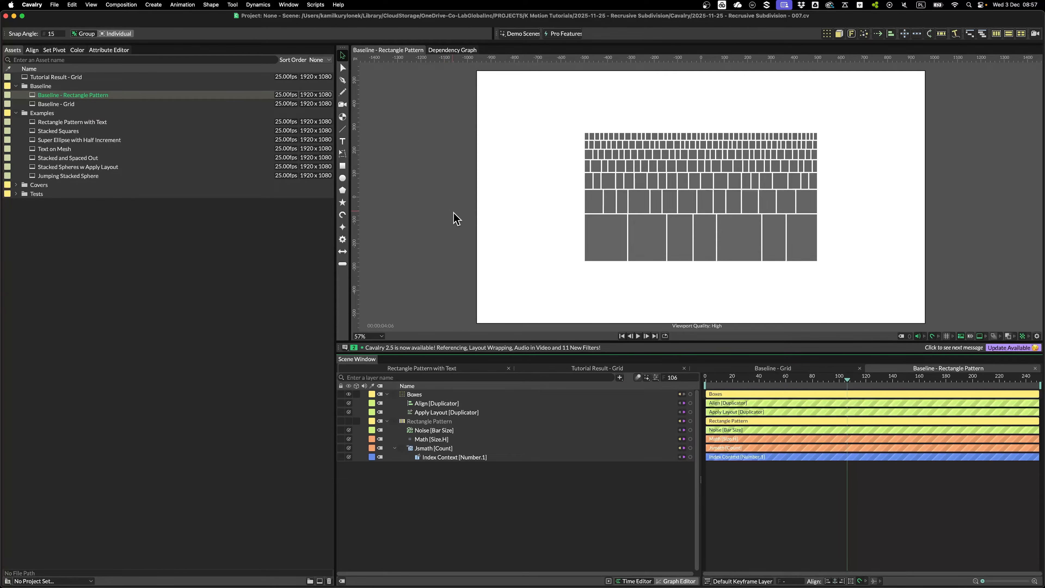
Return to Tutorial Result - Grid, glance at Preferences, and select the Cavalry 2.5.3 text layer
click(597, 368)
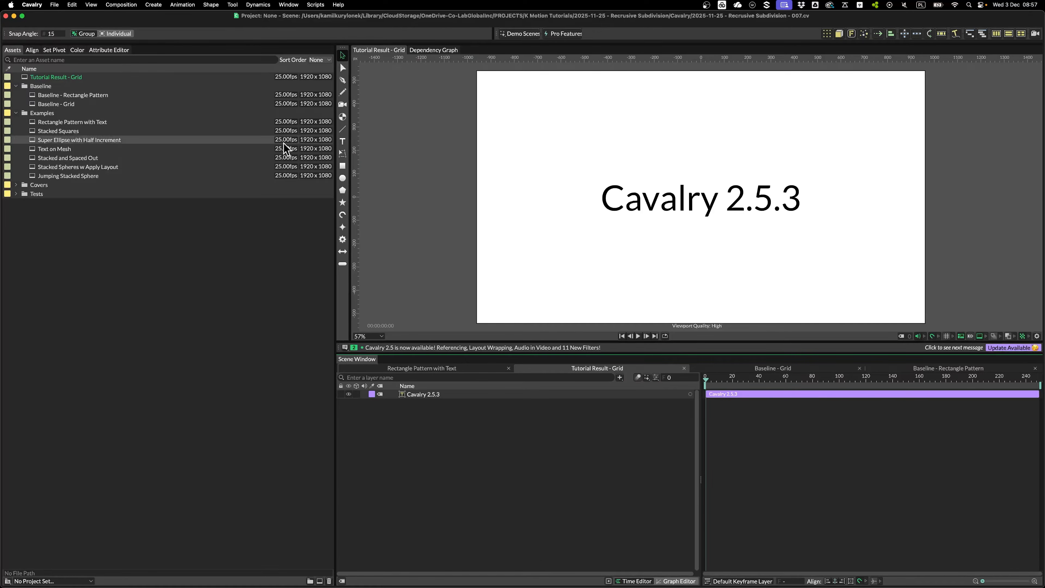
click(31, 5)
click(45, 30)
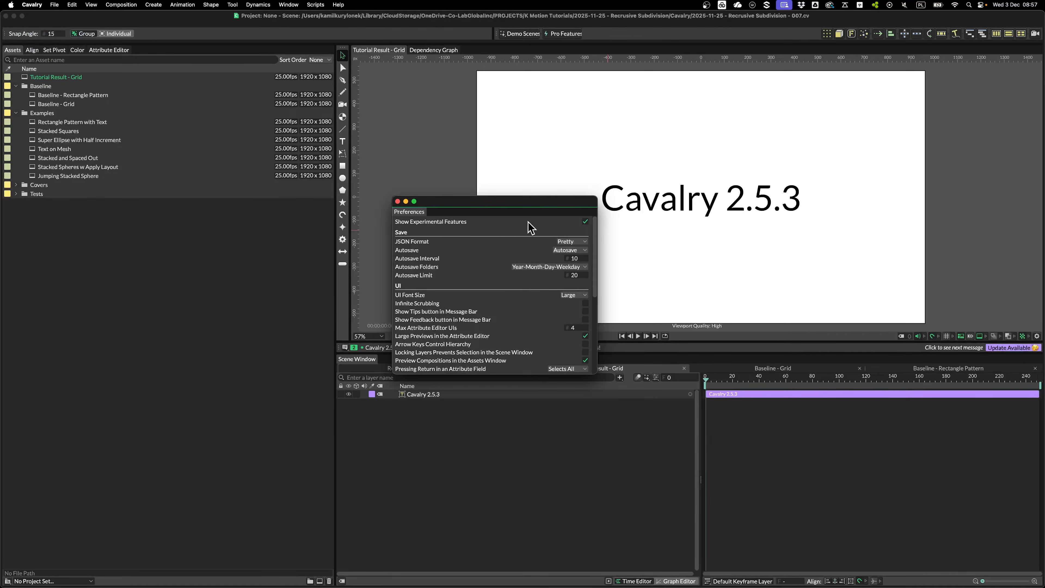
click(398, 201)
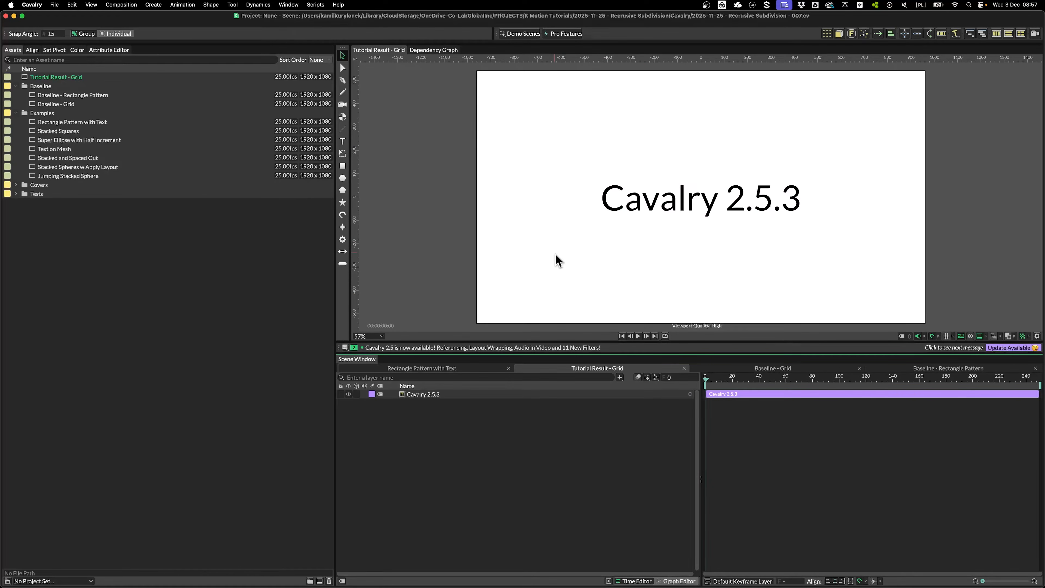
key(super+a)
Delete the text layer and create a 200×200 rectangle shape
key(BackSpace)
click(102, 50)
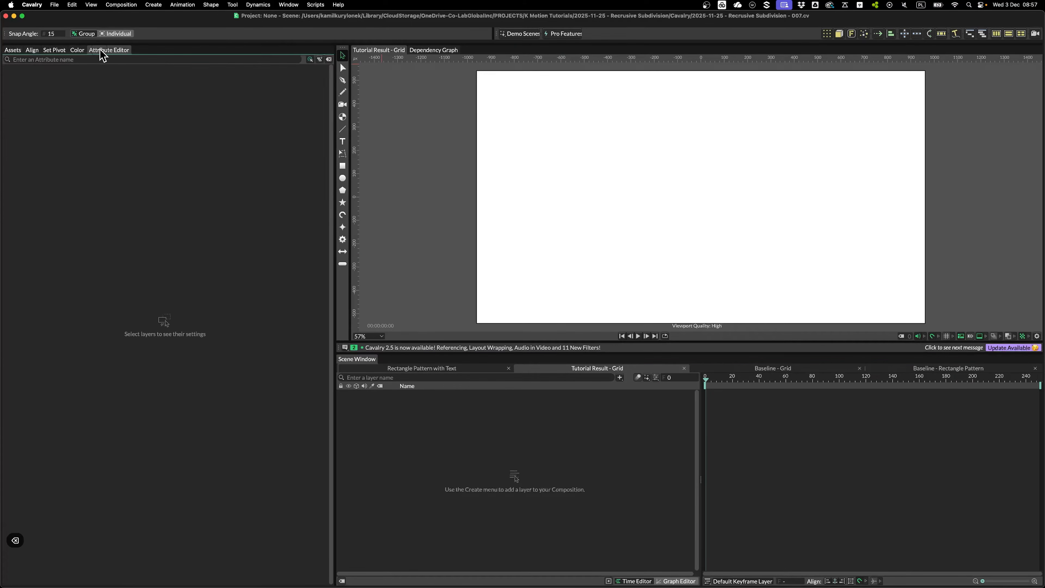
click(342, 166)
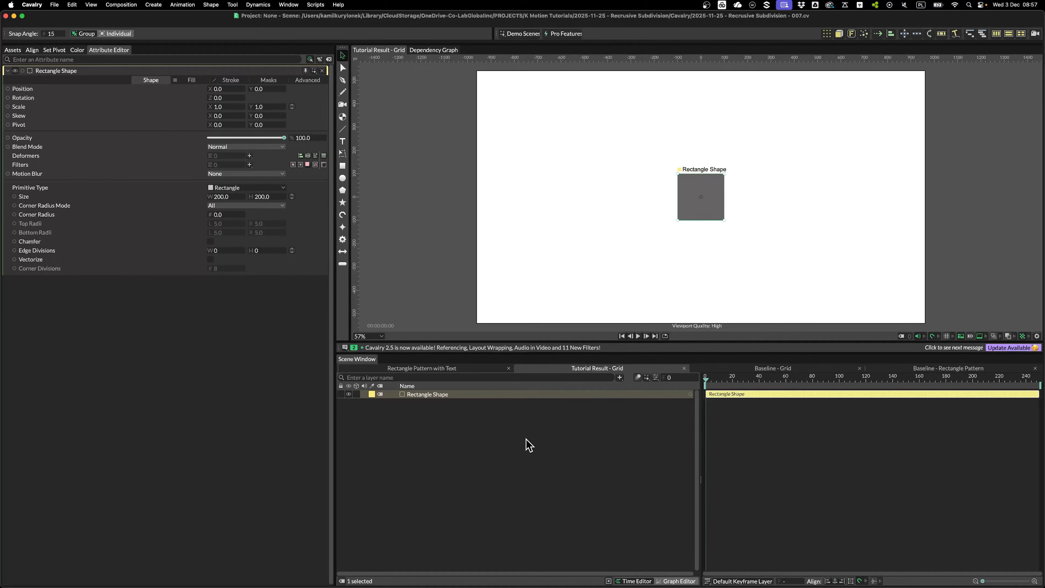
Add a Bounding Box layer and feed the rectangle into its Input Shapes
key(super+period)
text(boun)
key(Return)
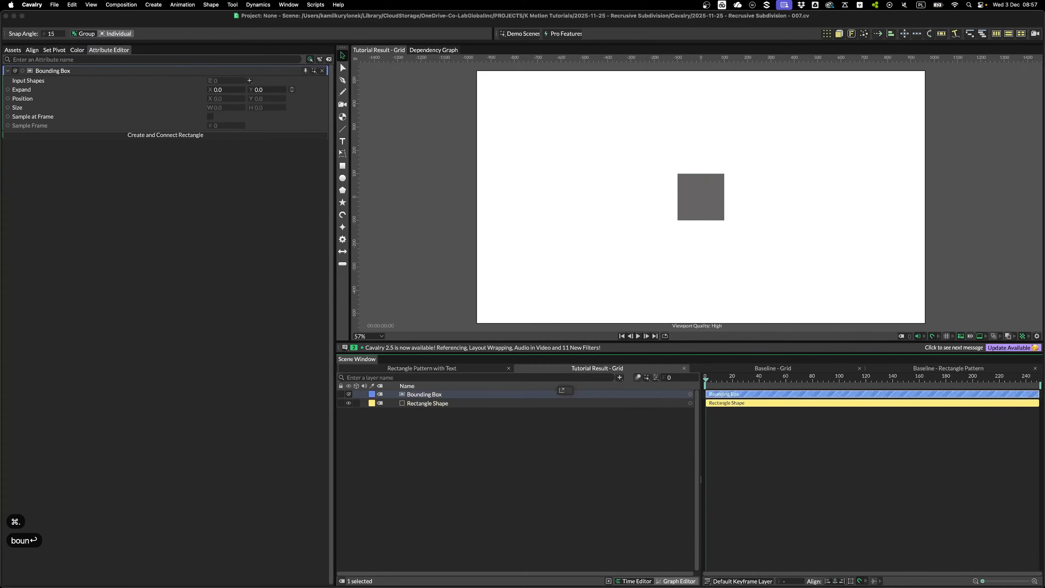
drag(434, 403, 220, 80)
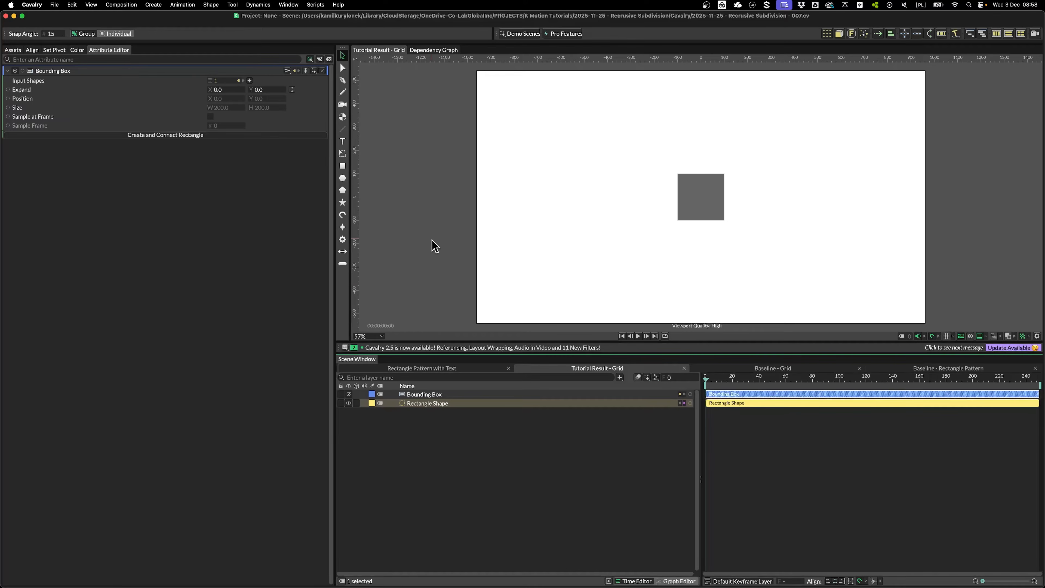
Create a star shape and add it to the Bounding Box's Input Shapes
double_click(343, 202)
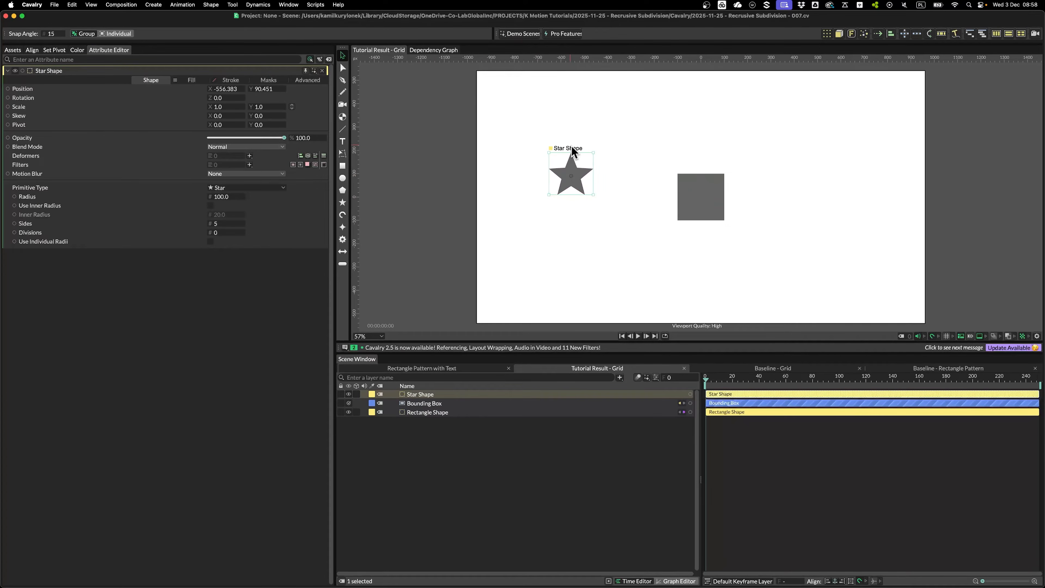
click(429, 404)
drag(417, 394, 245, 88)
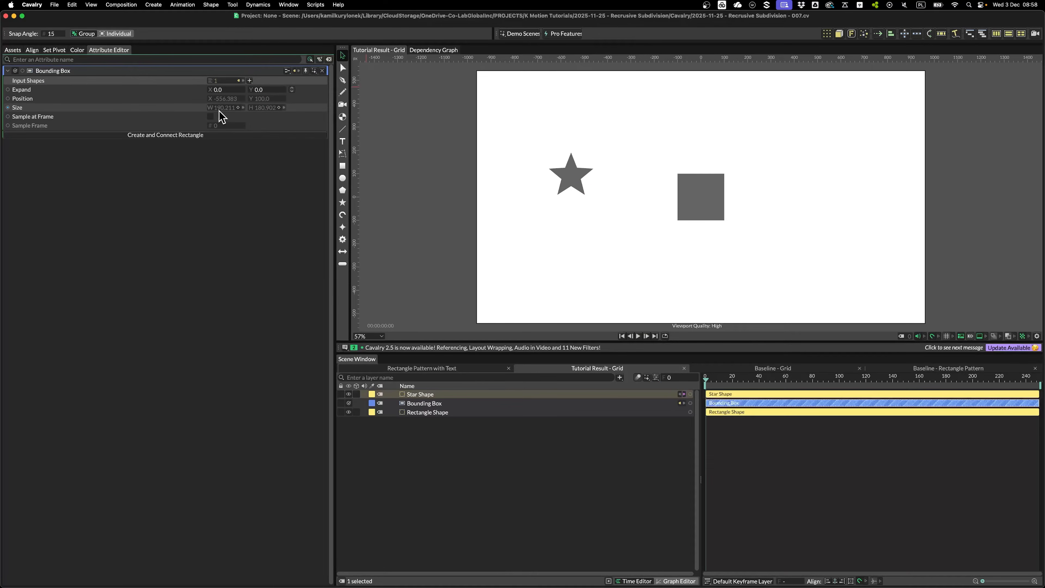
click(570, 165)
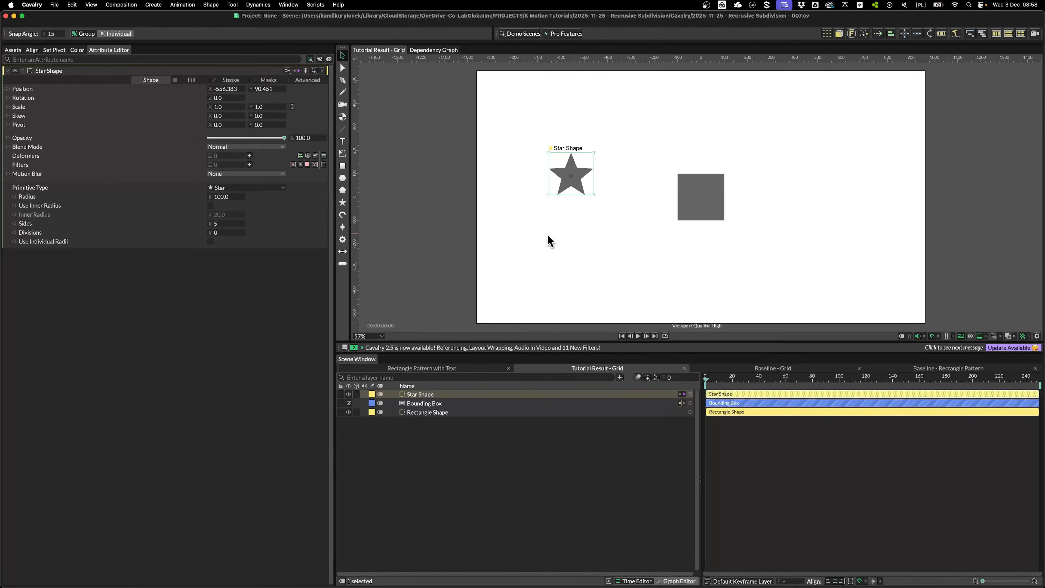
Remove the star and Bounding Box, then add a Duplicator to the rectangle named Row
click(450, 394)
shift+click(449, 403)
key(Delete)
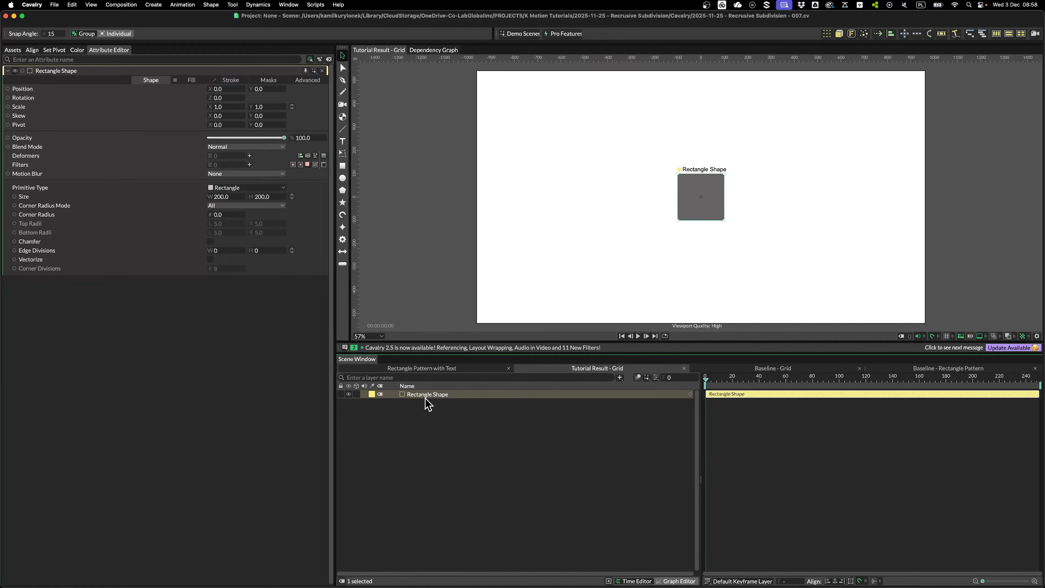
click(826, 33)
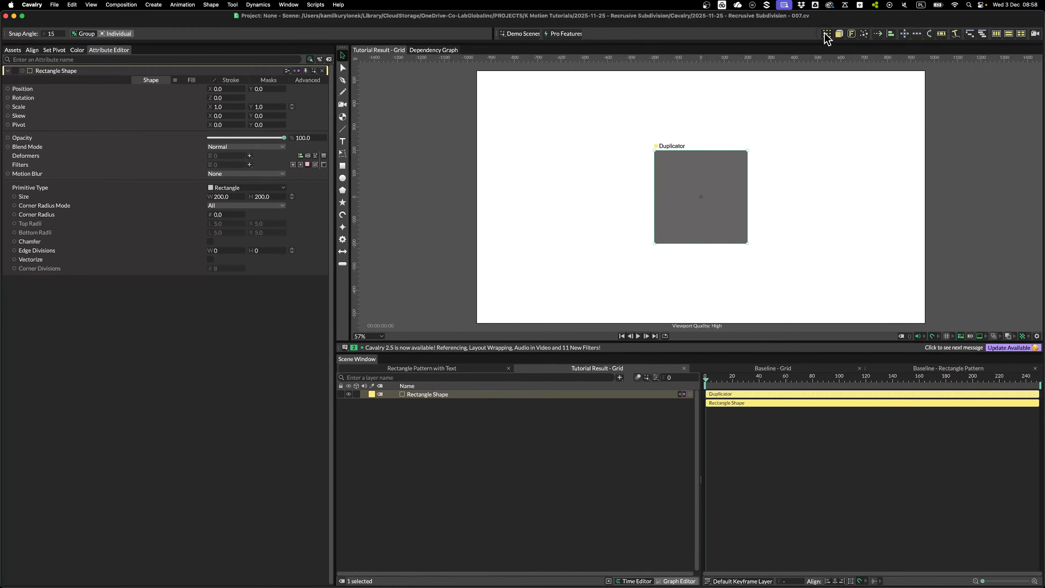
key(Return)
text(Eiw)
key(BackSpace)
key(BackSpace)
key(BackSpace)
text(Row)
key(Return)
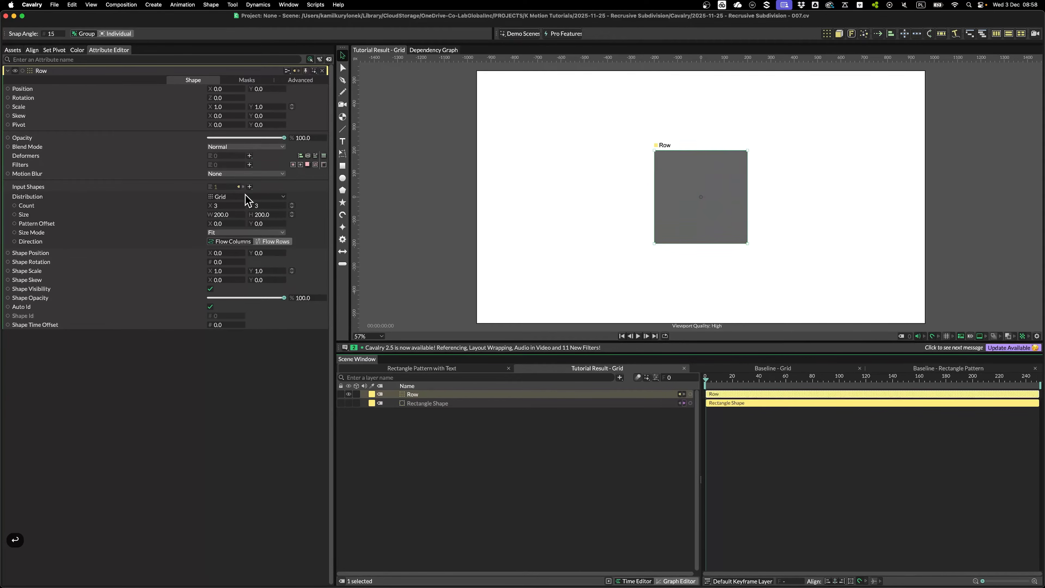
Set Row to Linear distribution, Step size mode, and Size 200 so cells touch
click(245, 195)
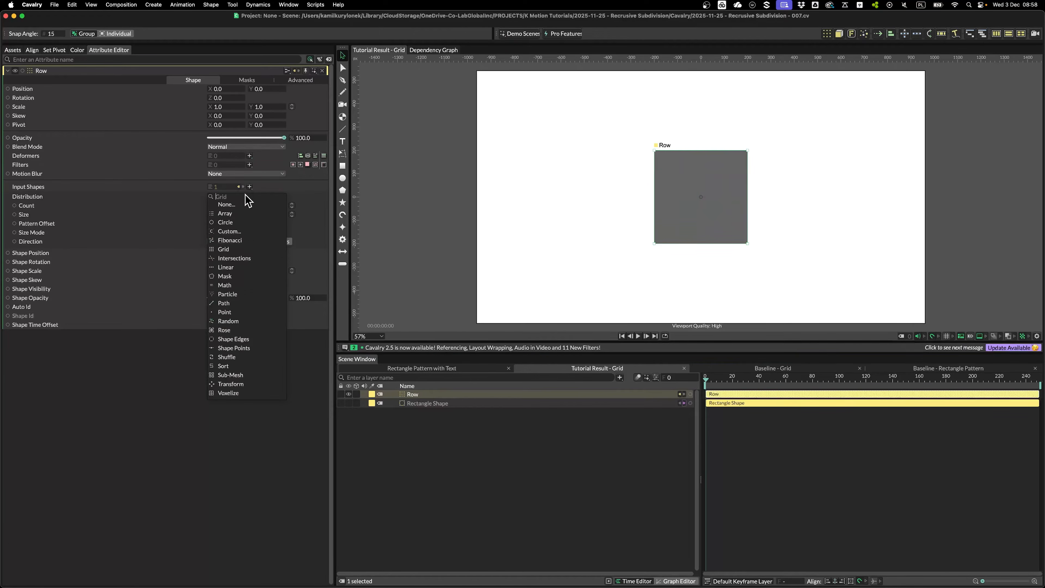
click(235, 268)
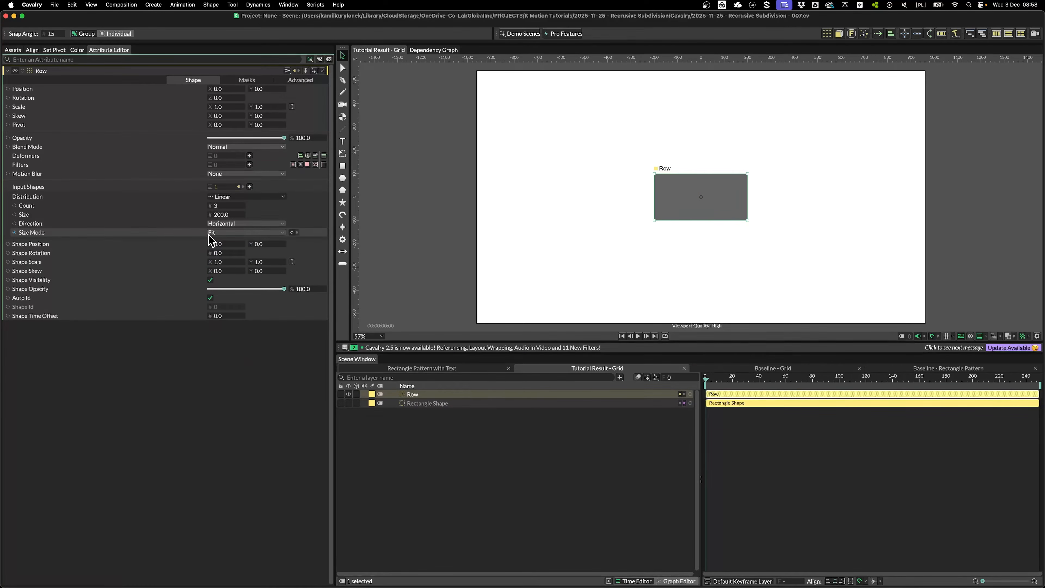
click(221, 232)
click(218, 244)
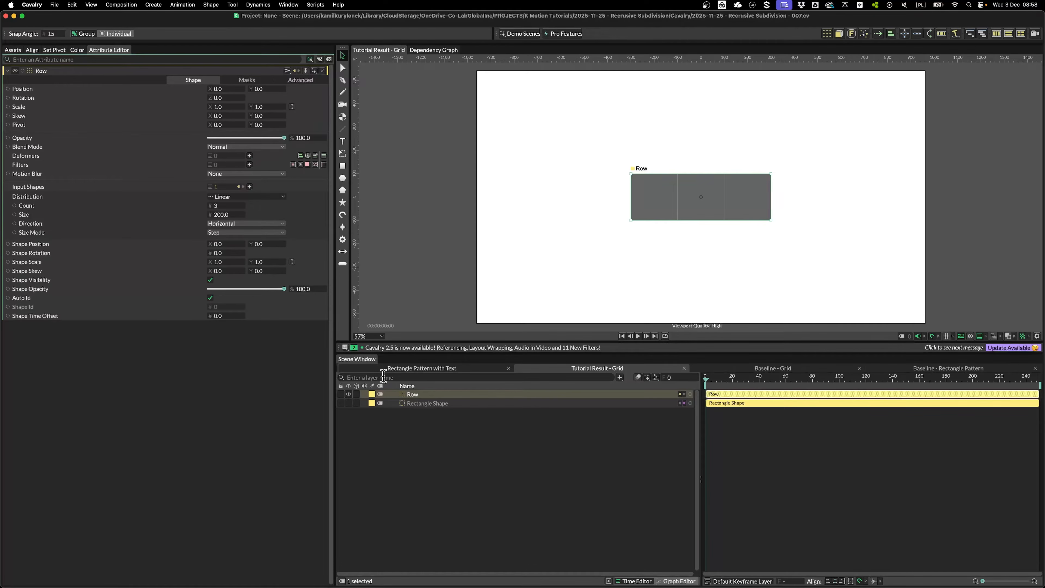
drag(225, 218, 296, 227)
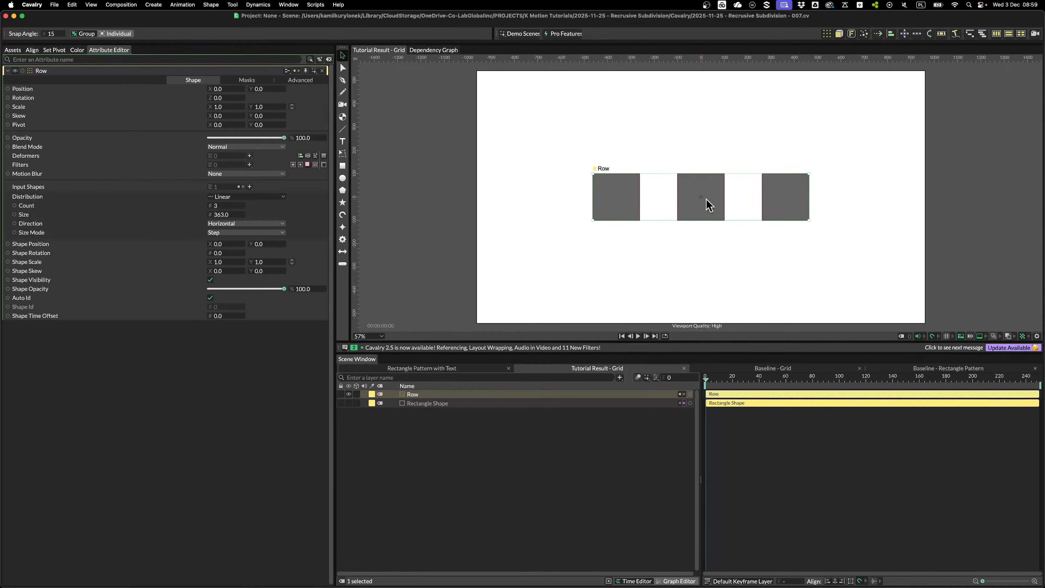
click(224, 215)
text(200)
key(Return)
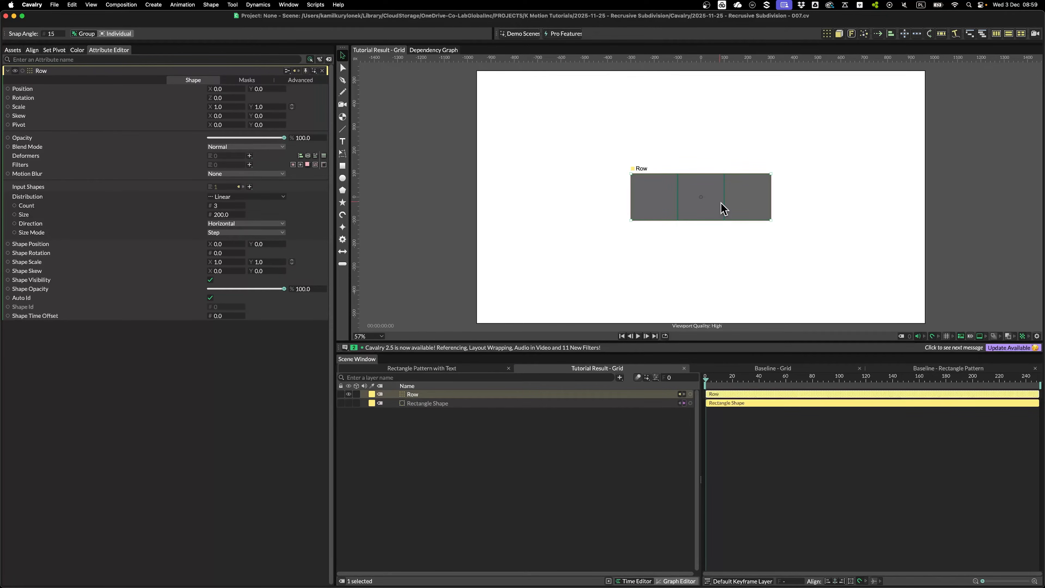
Try duplicating and shrinking copies of Row, then delete the extras and reselect Row
key(super+d)
drag(721, 201, 724, 156)
drag(770, 126, 716, 107)
key(super+d)
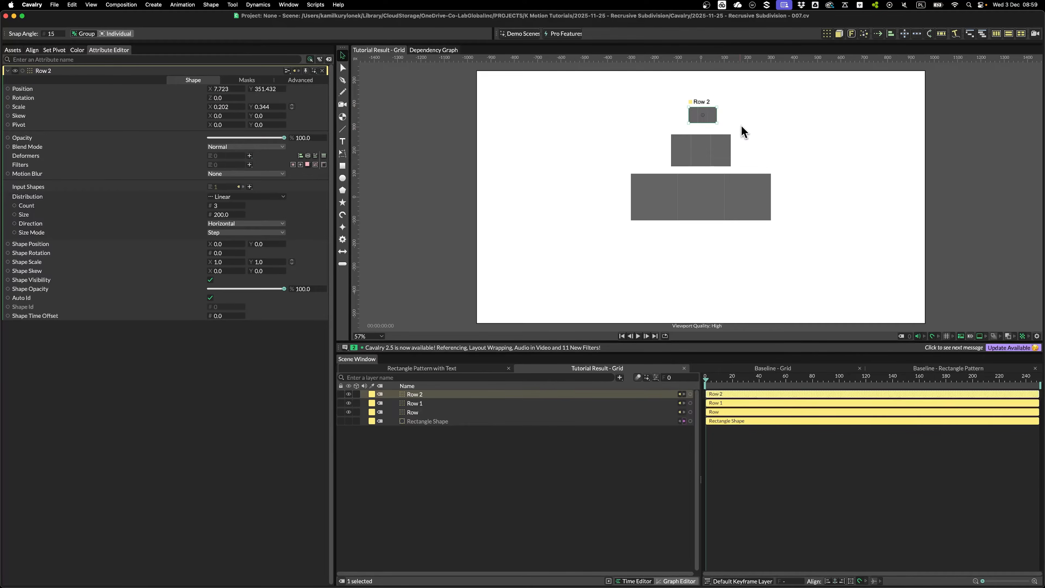
drag(638, 86, 744, 148)
key(Delete)
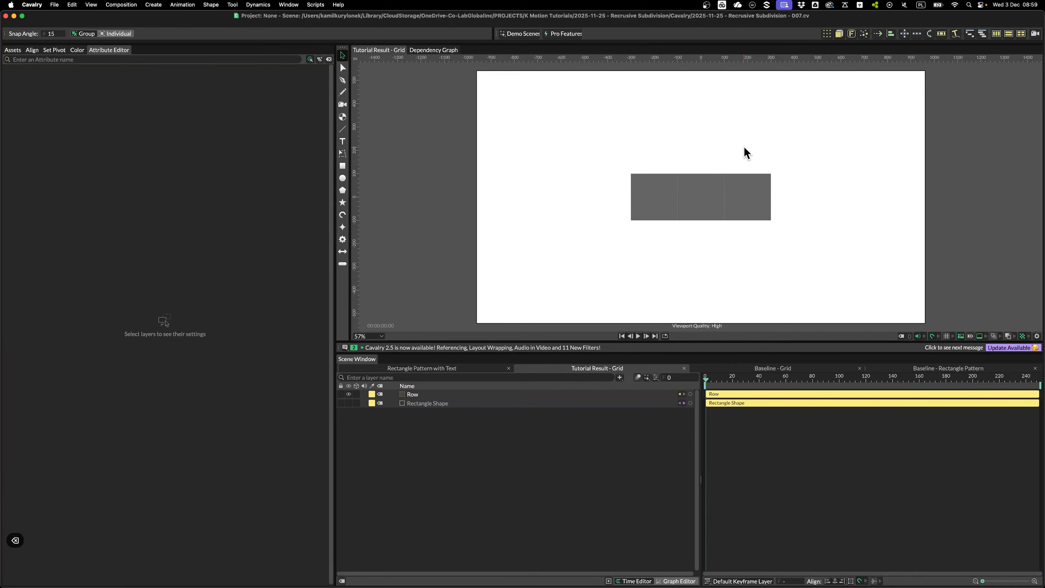
click(678, 213)
click(407, 394)
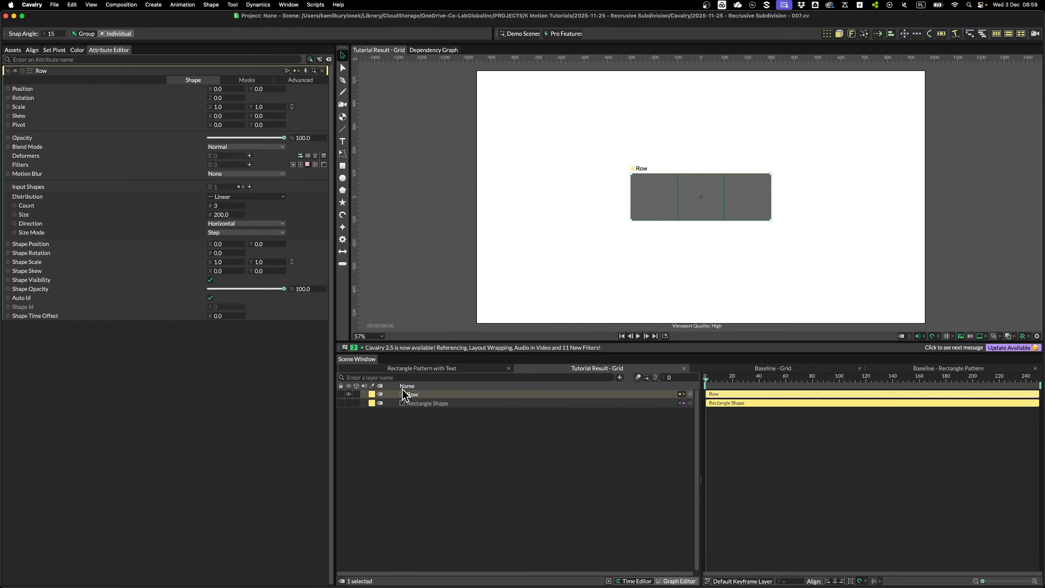
Wrap Row in a Duplicator named Whole Stack with Point distribution
click(826, 34)
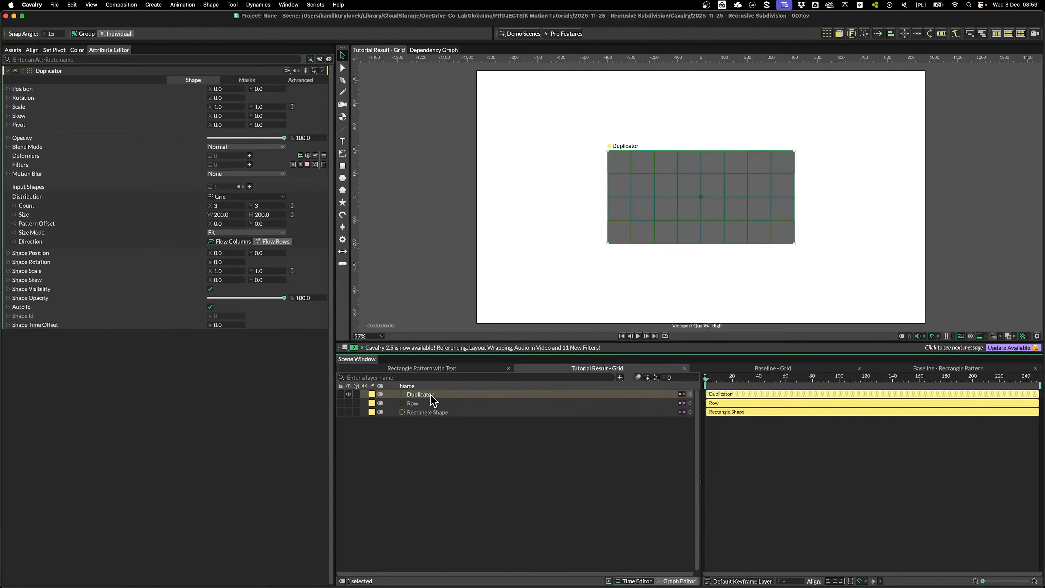
key(Return)
text(Whole Stack)
key(Return)
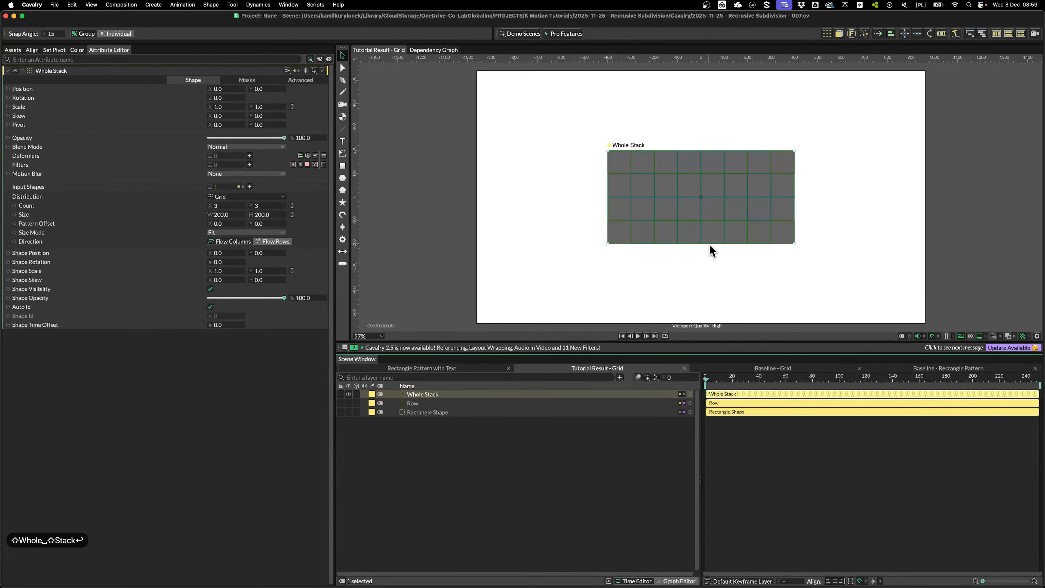
click(237, 199)
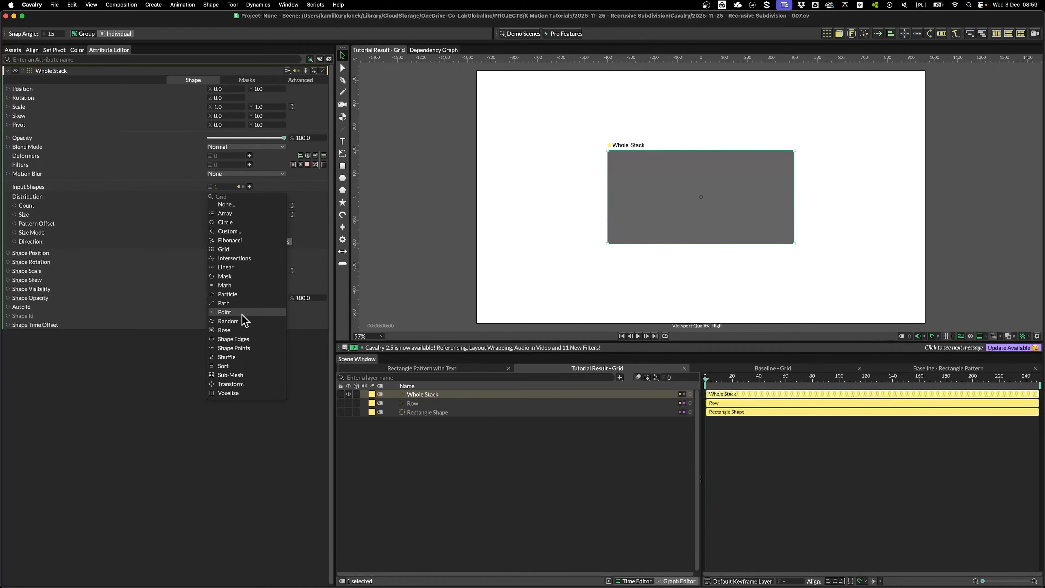
click(225, 312)
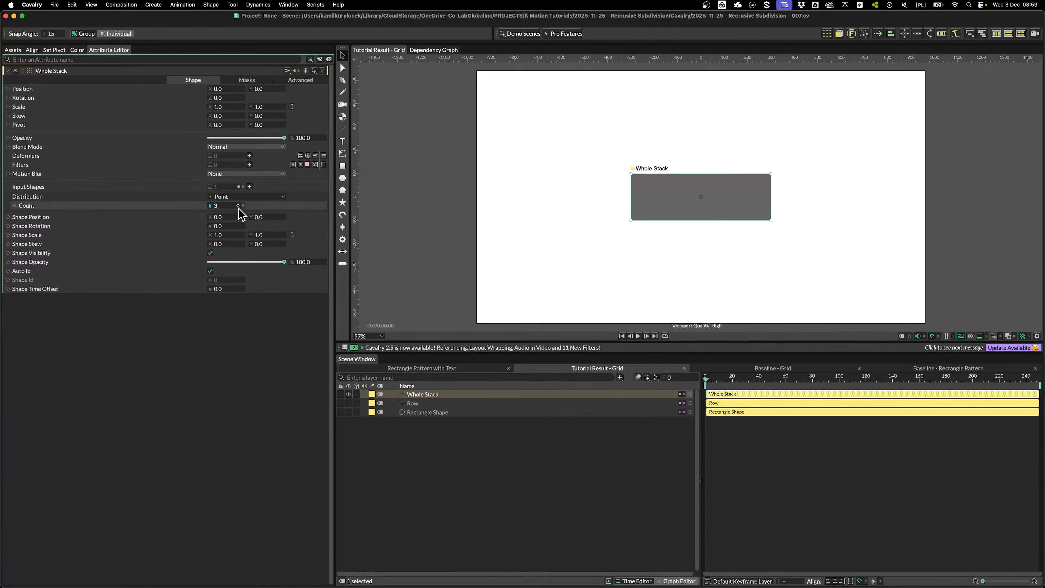
Add an Apply Layout deformer to Whole Stack and select it
click(250, 156)
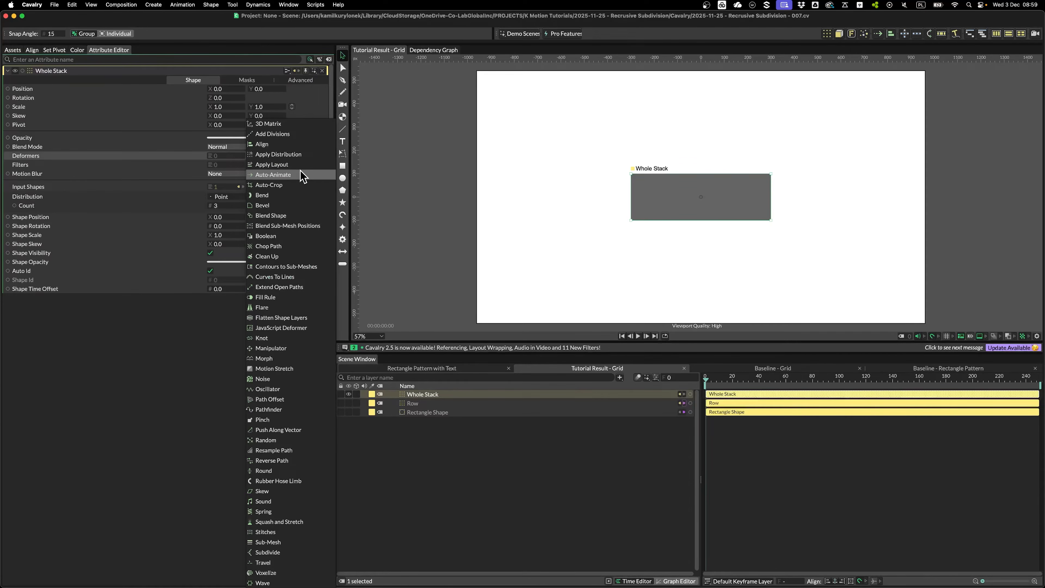
click(266, 165)
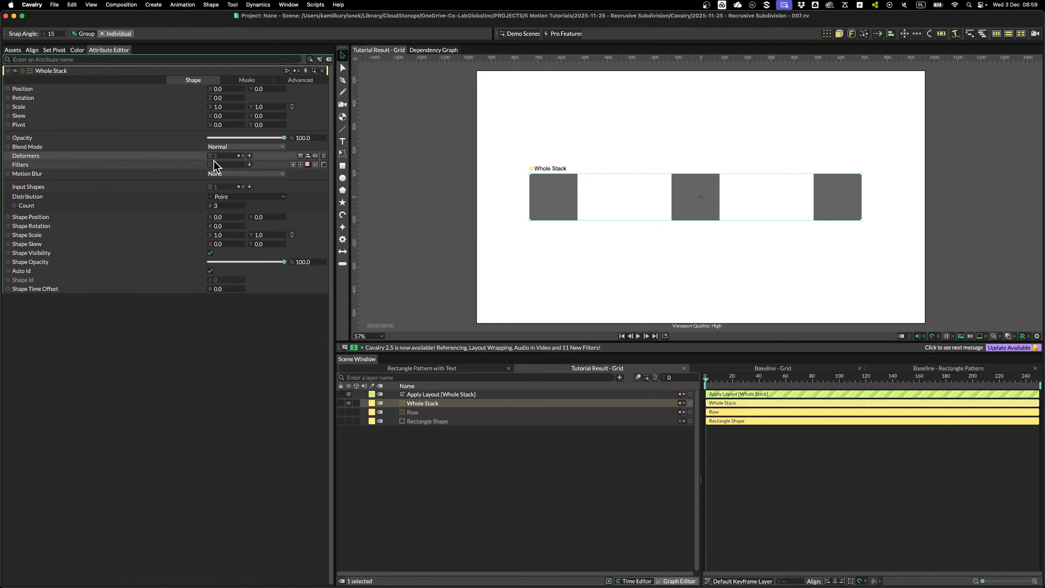
click(442, 394)
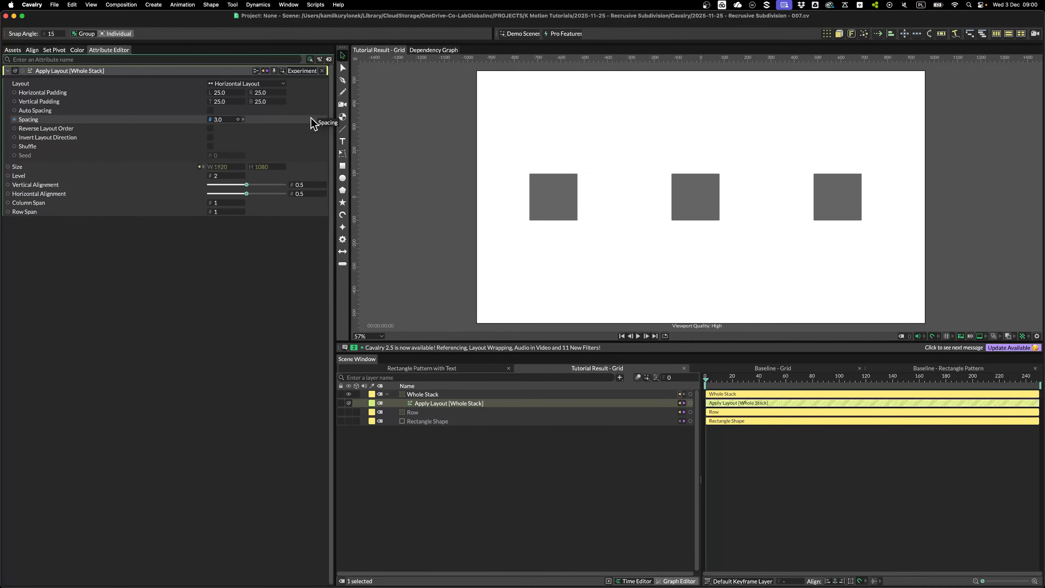
Set the Apply Layout type to Vertical Layout and inspect the resulting staggered stack
mouse_move(297, 78)
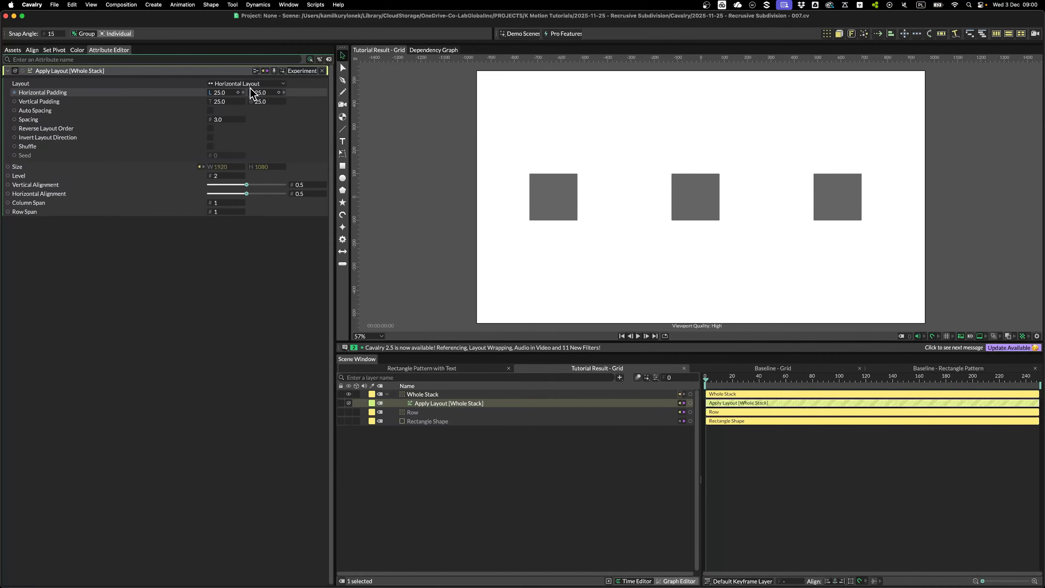
click(267, 85)
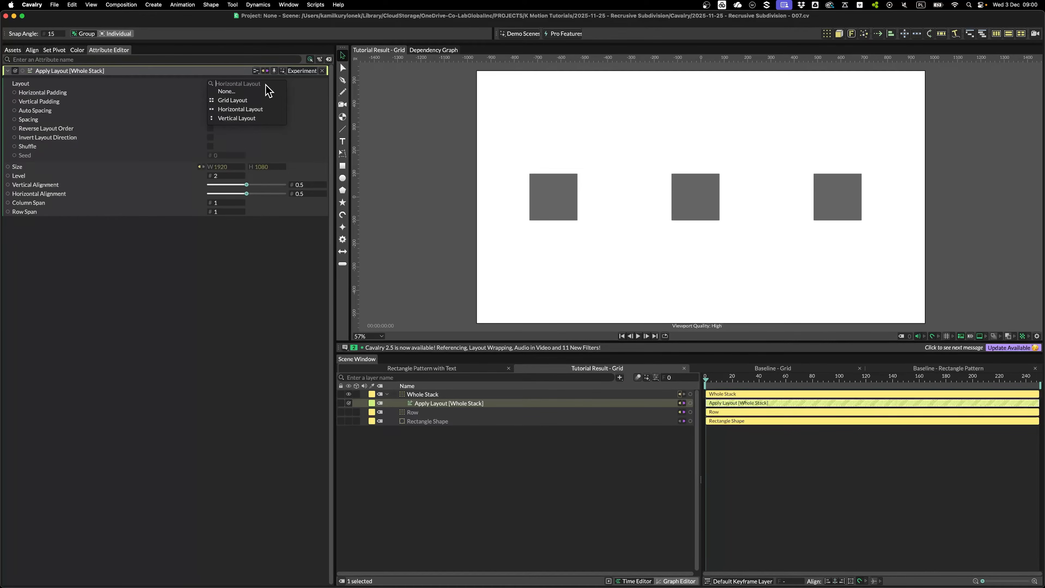
click(237, 119)
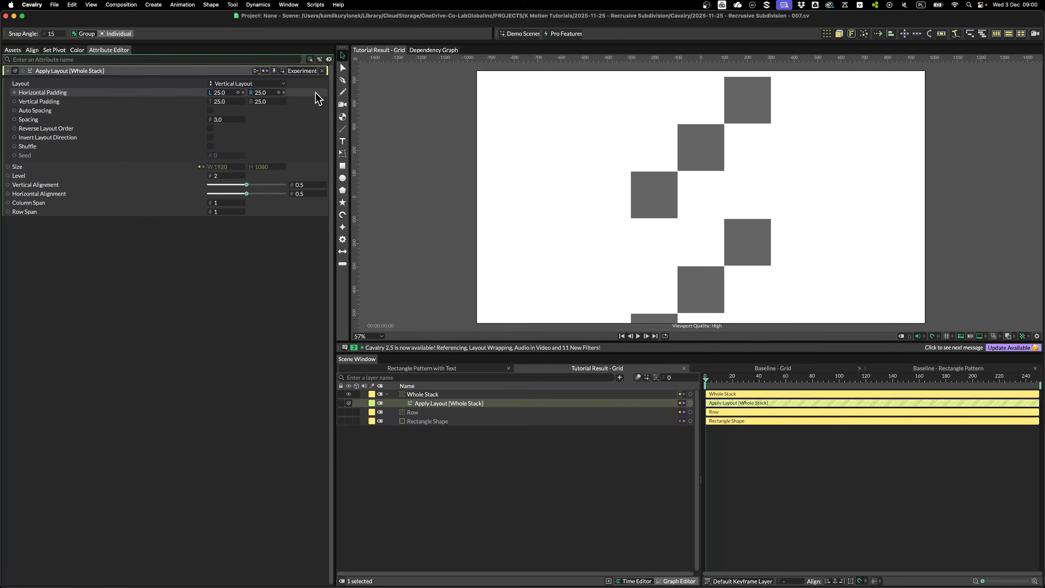
scroll(805, 206, down, 1)
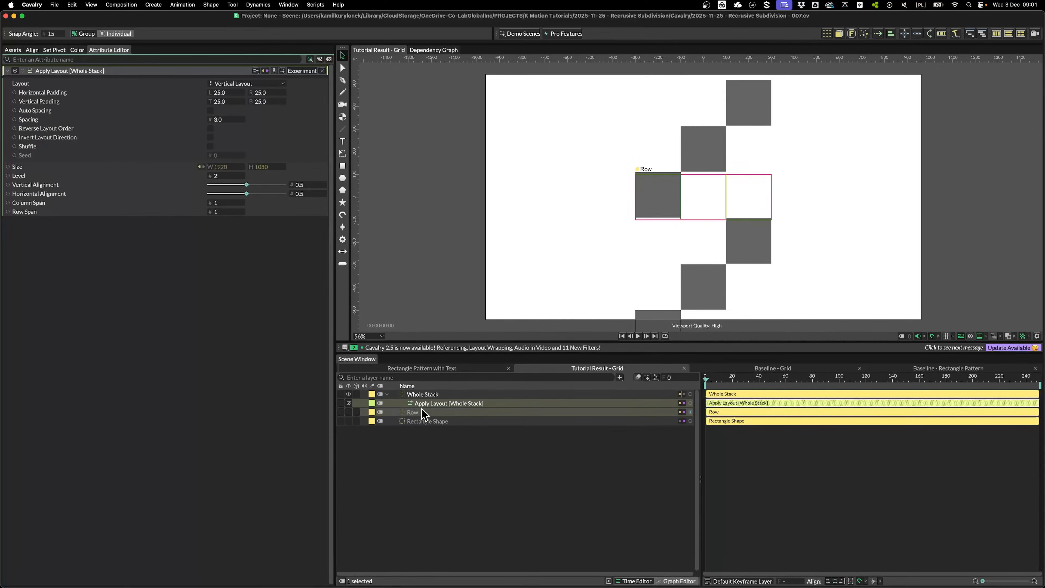
scroll(725, 259, down, 5)
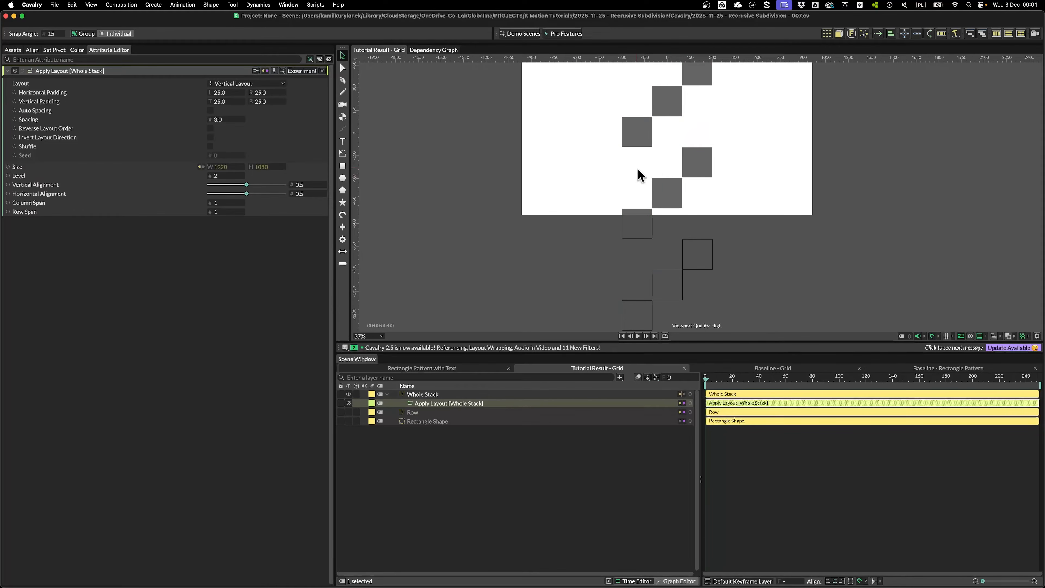
scroll(620, 186, up, 10)
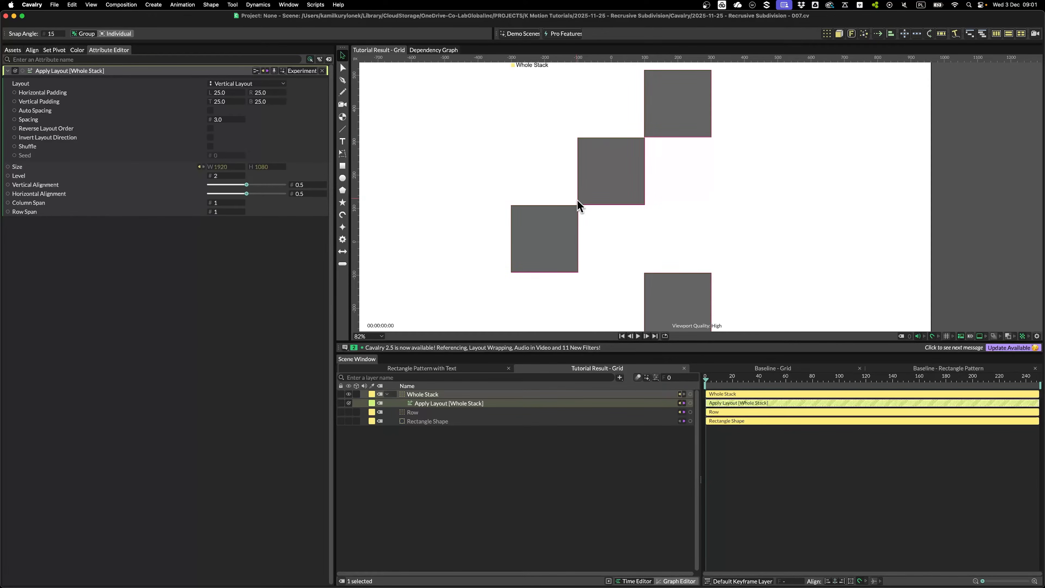
scroll(592, 172, down, 5)
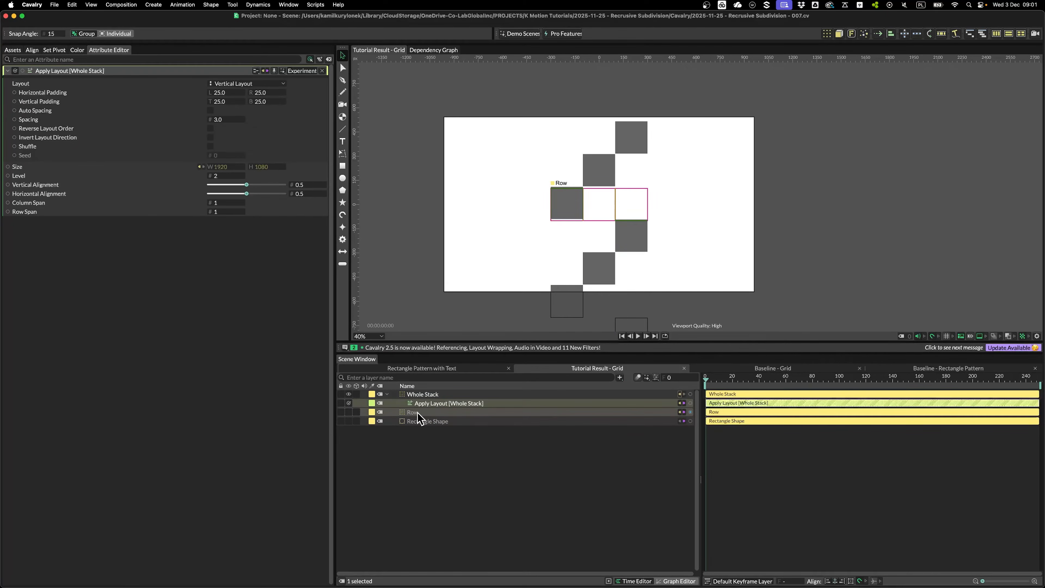
Open the Mesh Explorer panel and dock it beside the viewport
click(289, 5)
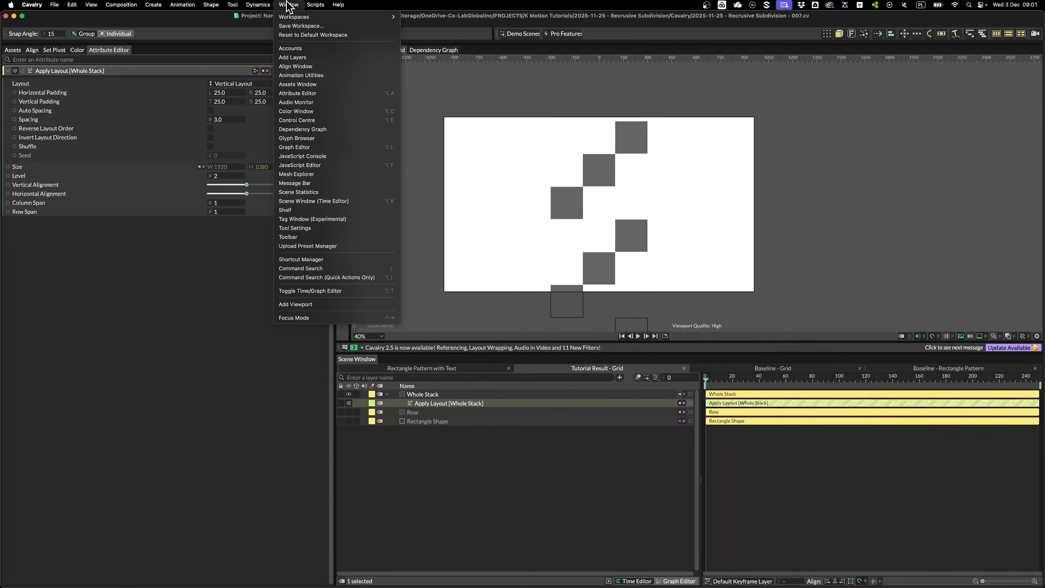
click(346, 175)
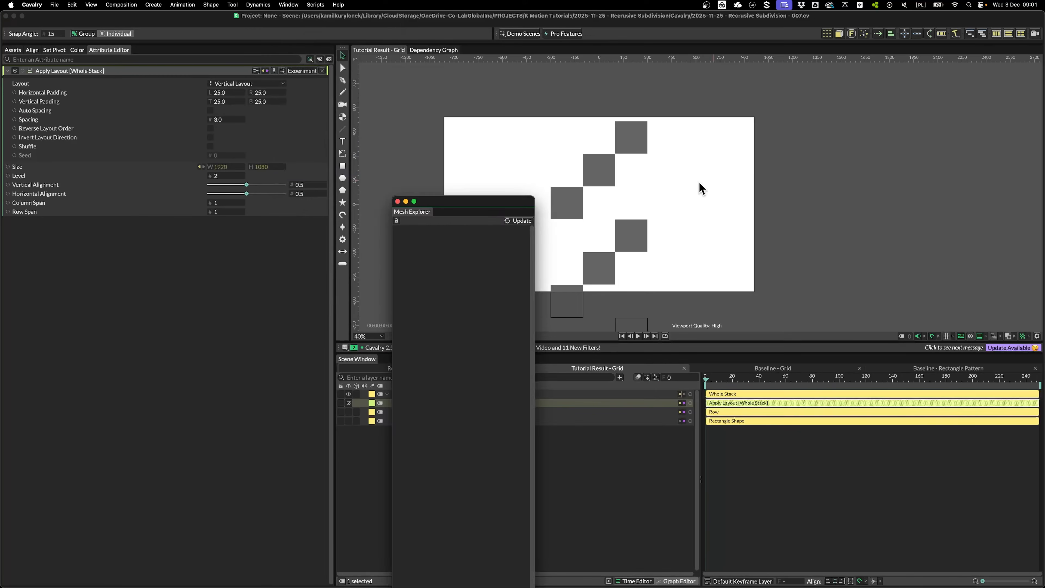
drag(430, 212, 1031, 117)
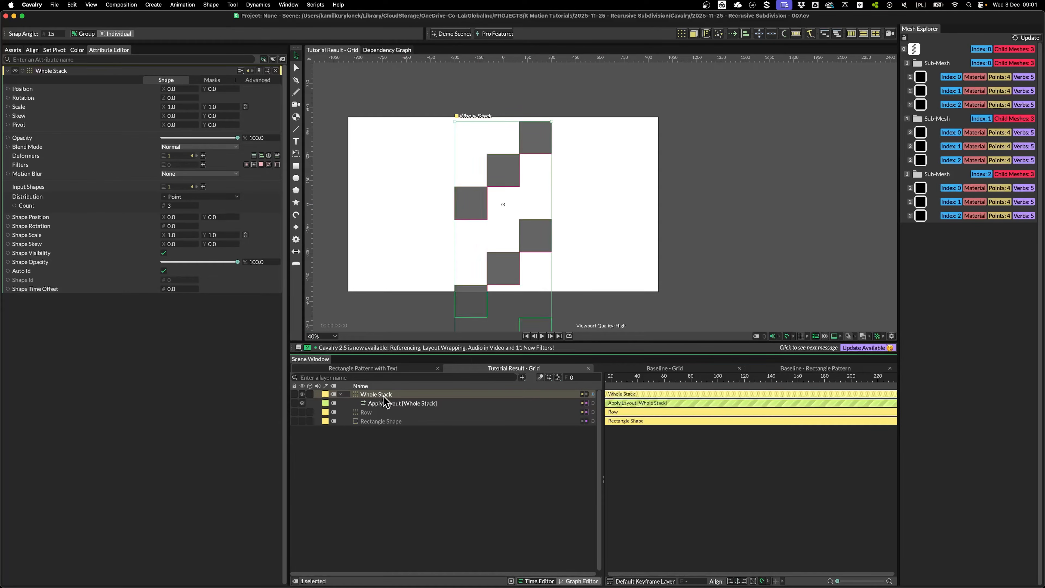
Set Apply Layout Level to 1 and raise the right horizontal padding to 302
click(388, 404)
click(173, 176)
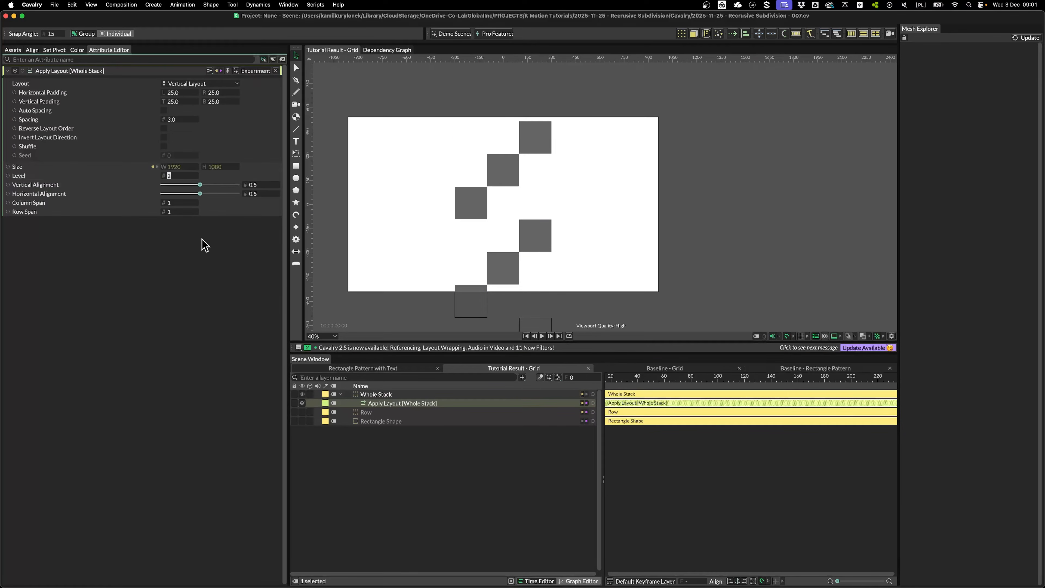
text(1)
key(Return)
click(372, 180)
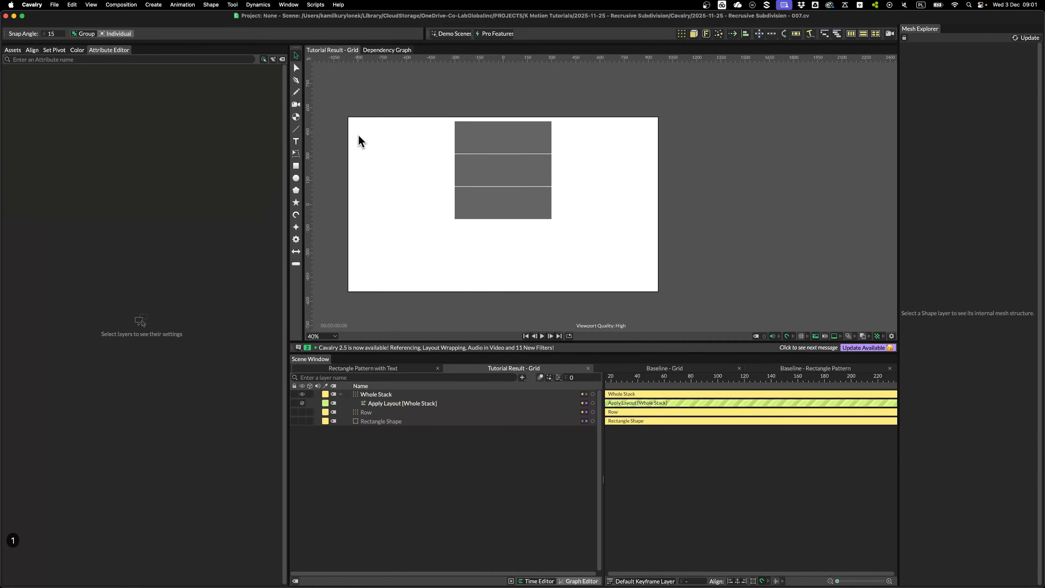
click(394, 394)
scroll(493, 184, up, 3)
scroll(498, 171, up, 3)
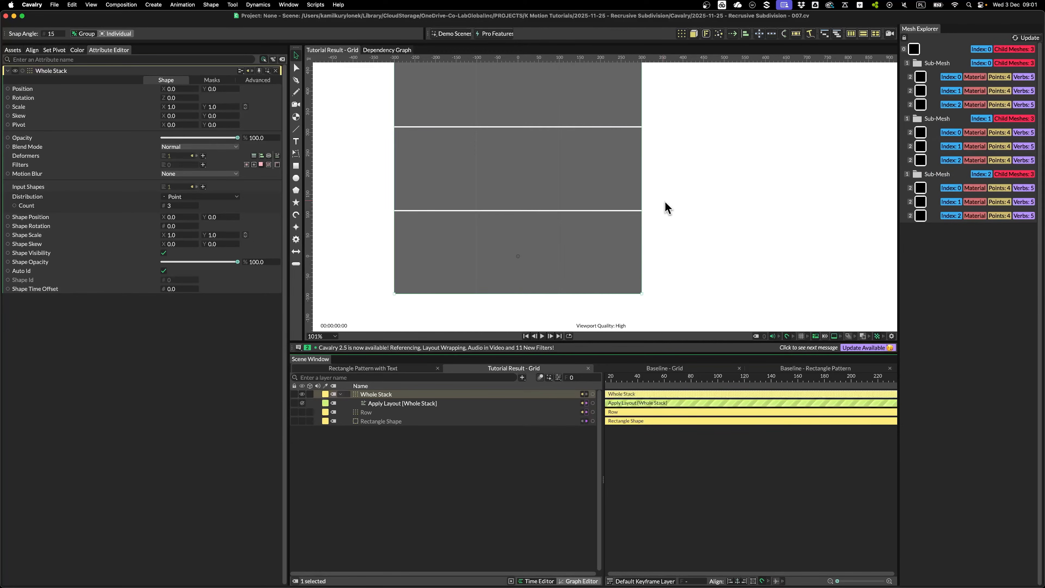
click(401, 404)
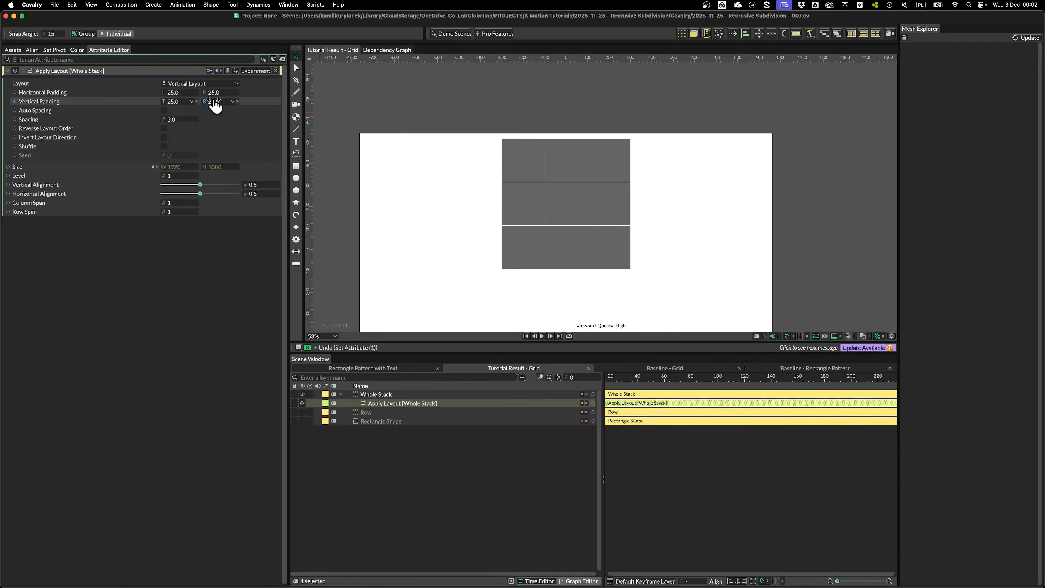
drag(225, 97, 333, 101)
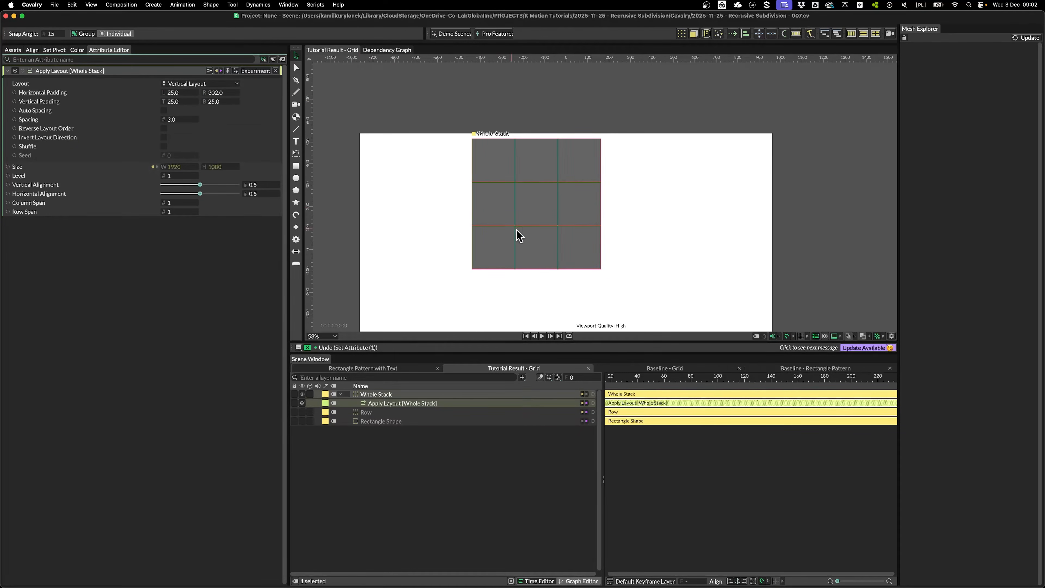
Unlink the layout Size from composition resolution and set it to 0 × 0
click(155, 167)
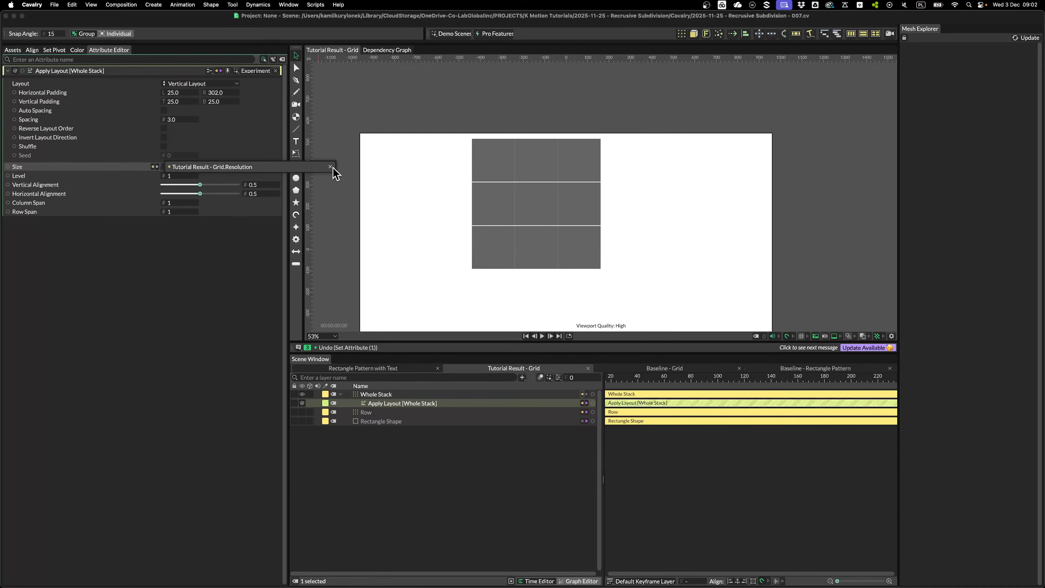
click(331, 167)
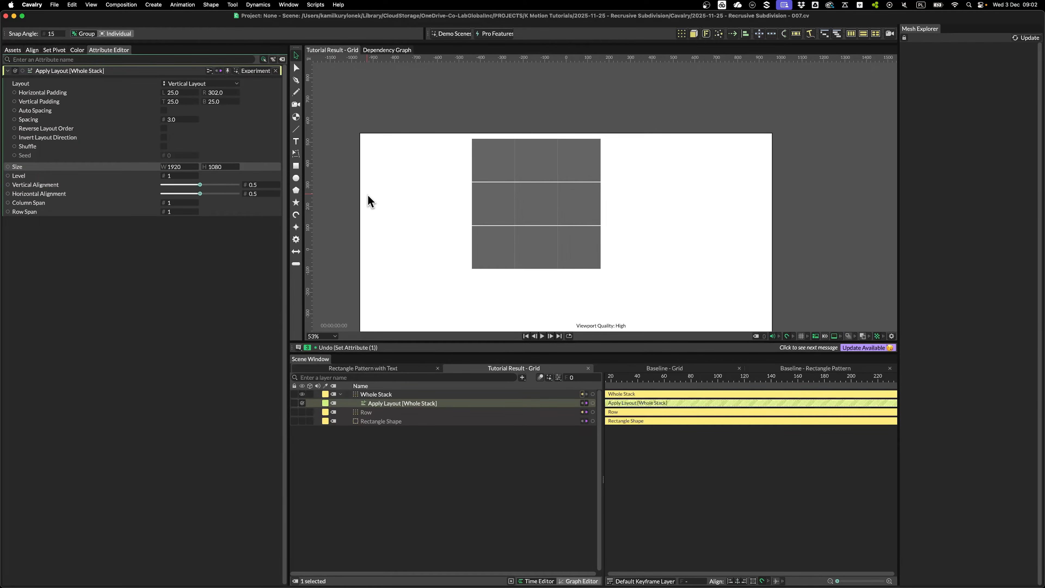
key(super+k)
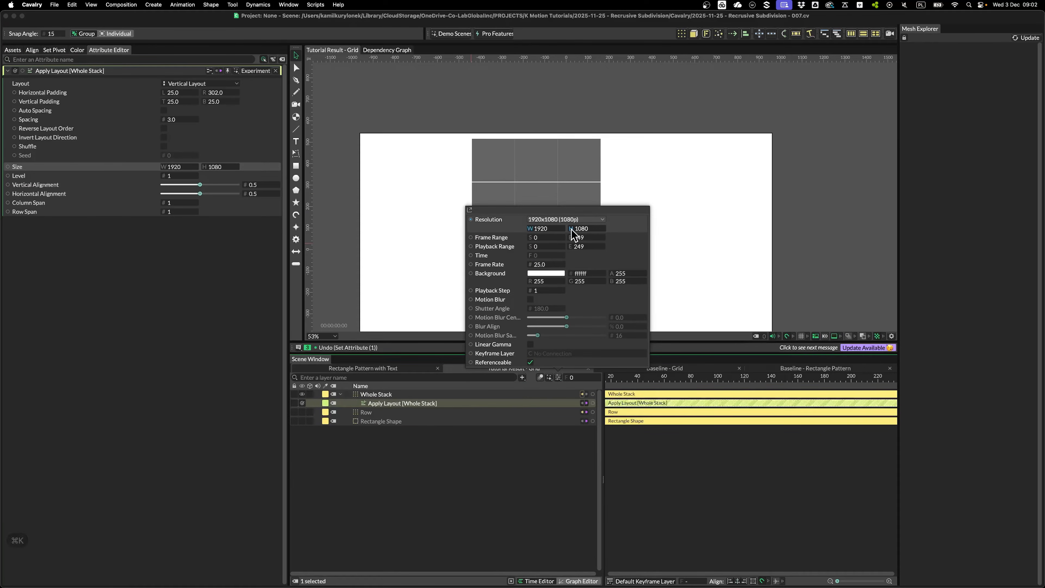
click(431, 212)
click(182, 167)
text(0)
key(Tab)
text(0)
key(Tab)
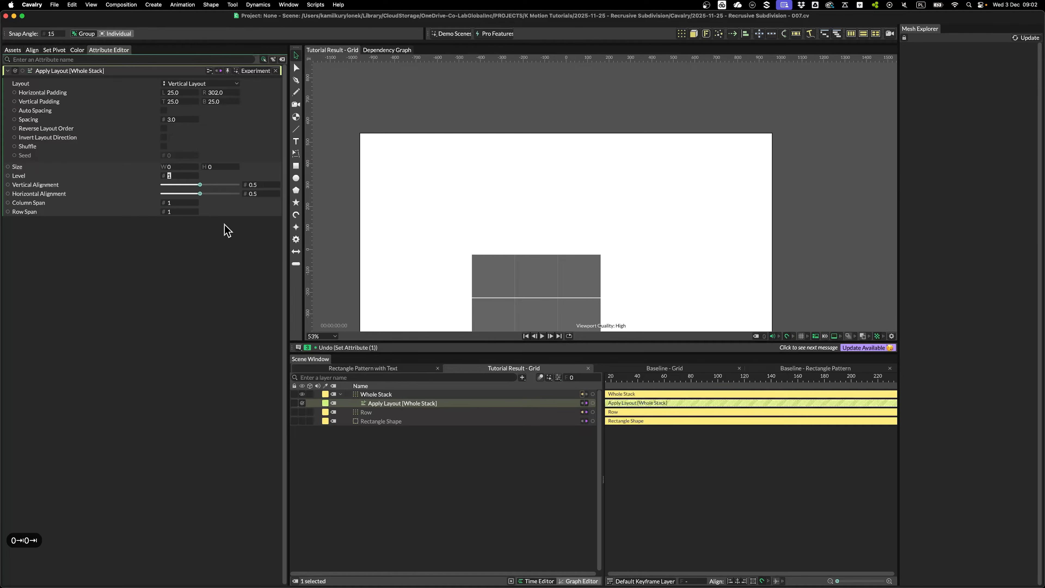
Zero all layout paddings and raise Spacing to 60 to separate the rows
click(178, 92)
text(0)
key(Tab)
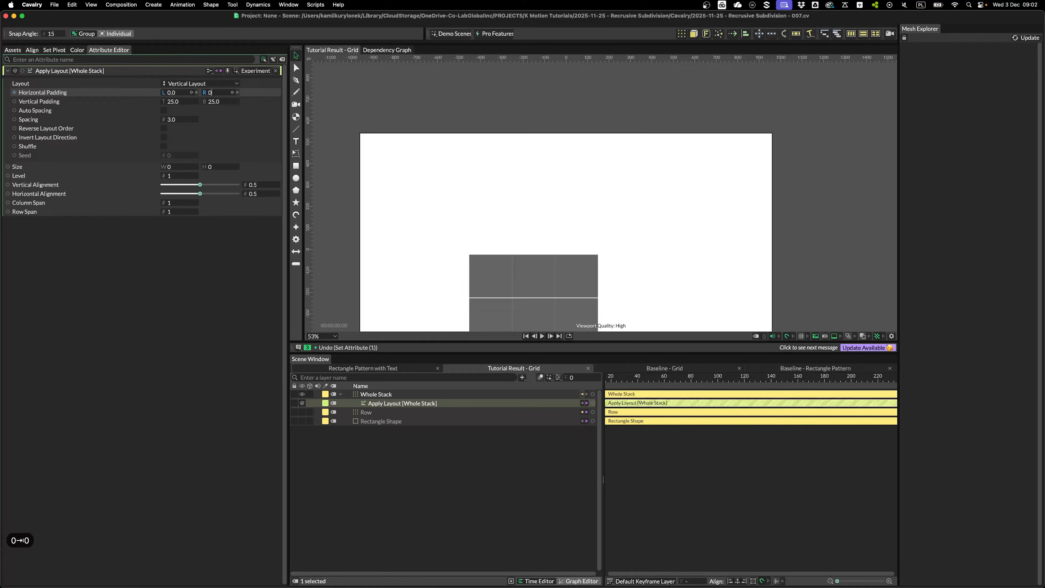
text(0)
key(Tab)
text(0)
key(Tab)
text(0)
key(Return)
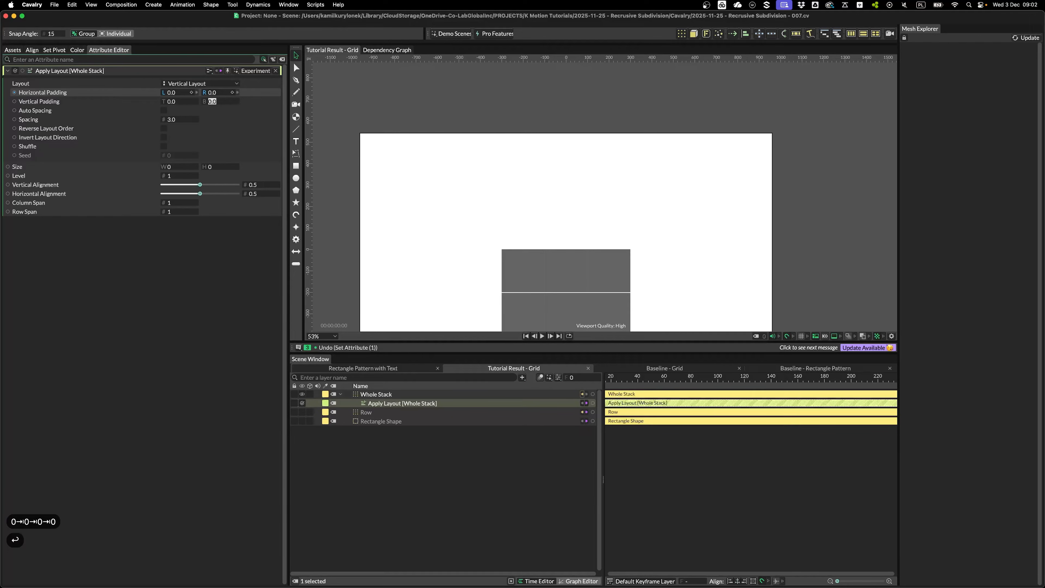
scroll(560, 257, down, 3)
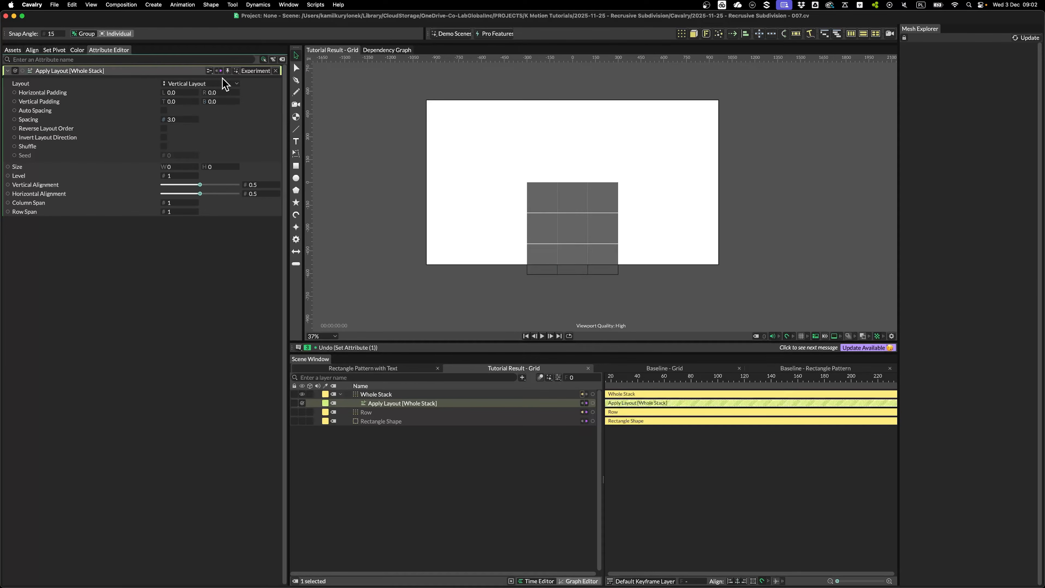
mouse_move(191, 124)
mouse_down()
mouse_move(226, 123)
mouse_move(210, 126)
mouse_up()
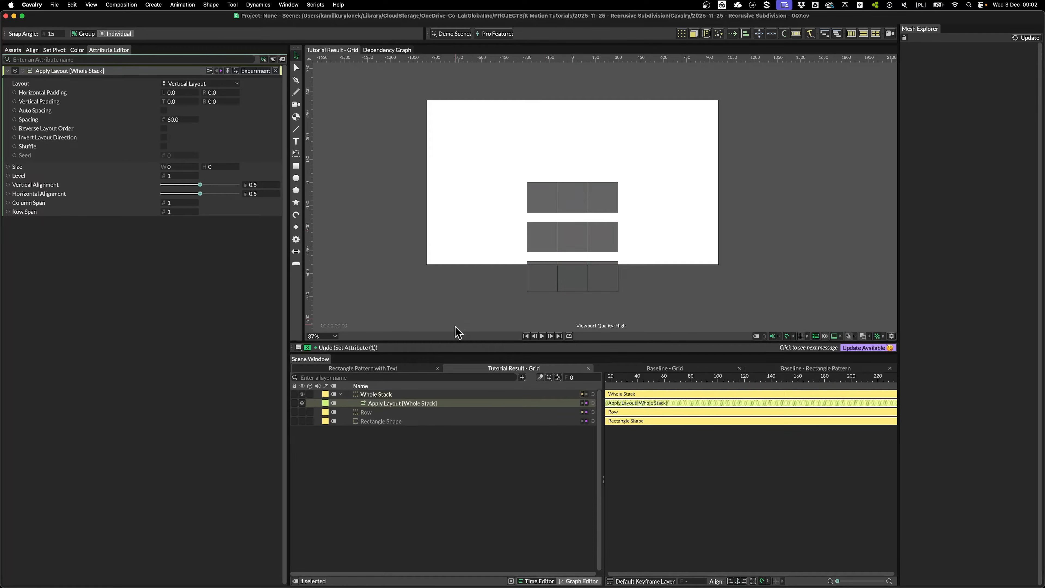
click(393, 394)
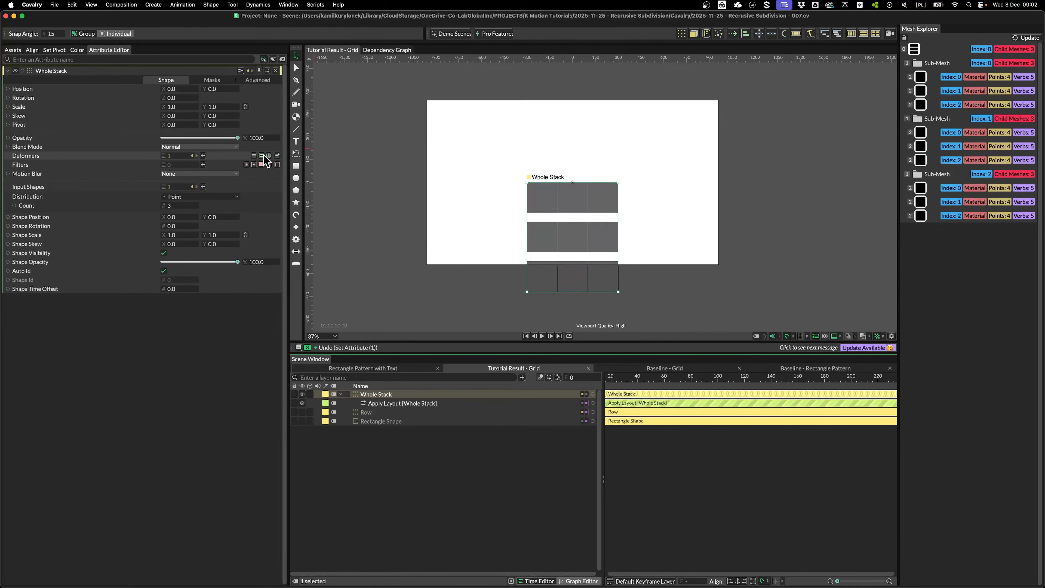
Add an Align deformer nested under Whole Stack and recentre the view on the stack
click(262, 156)
drag(391, 394, 383, 407)
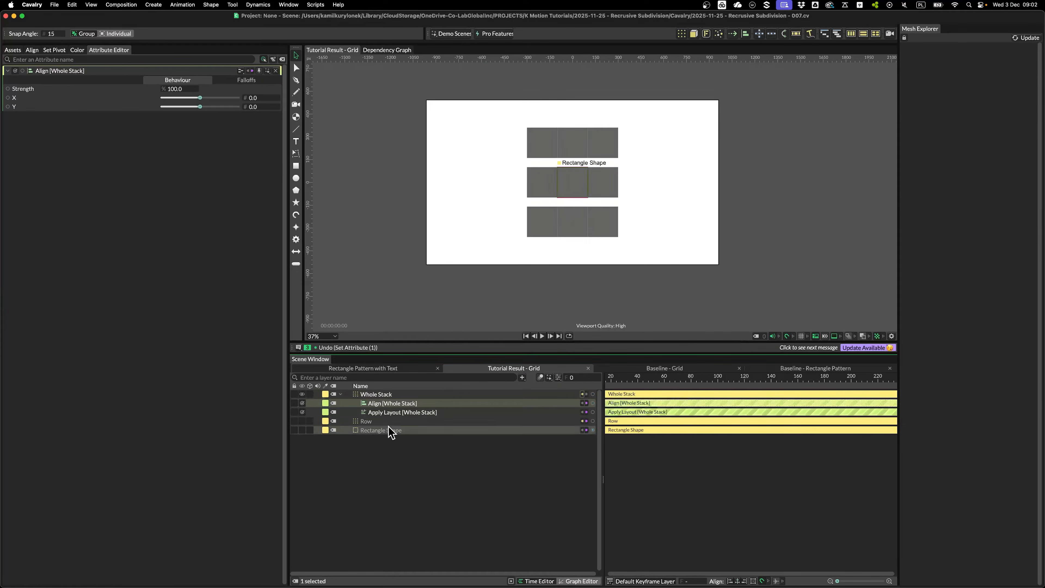
click(598, 144)
drag(578, 159, 570, 164)
scroll(573, 236, up, 3)
drag(600, 243, 585, 253)
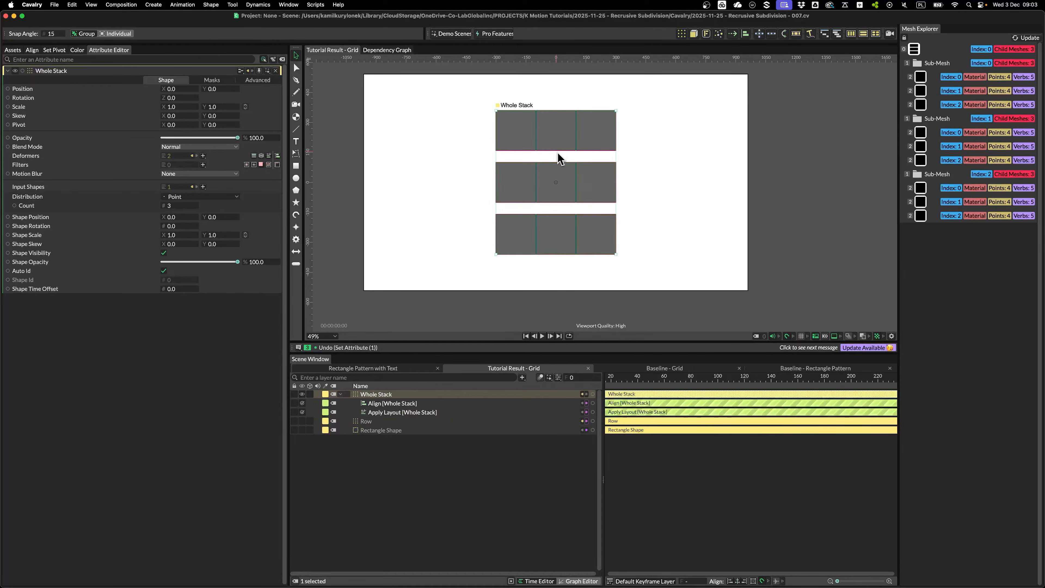
click(395, 430)
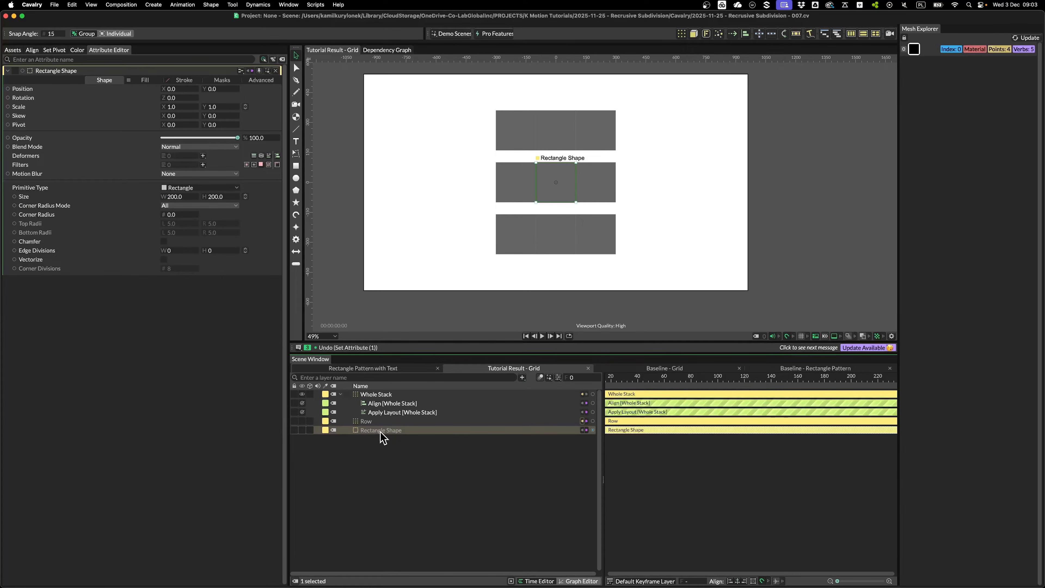
Add a Math utility that drives the Rectangle Shape's size
right_click(28, 198)
mouse_move(69, 287)
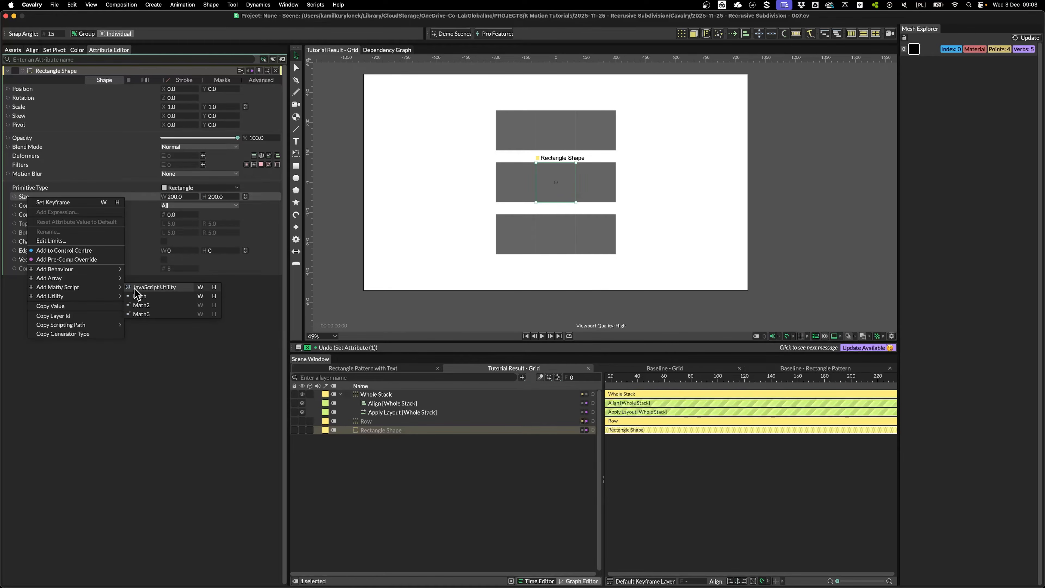
click(139, 296)
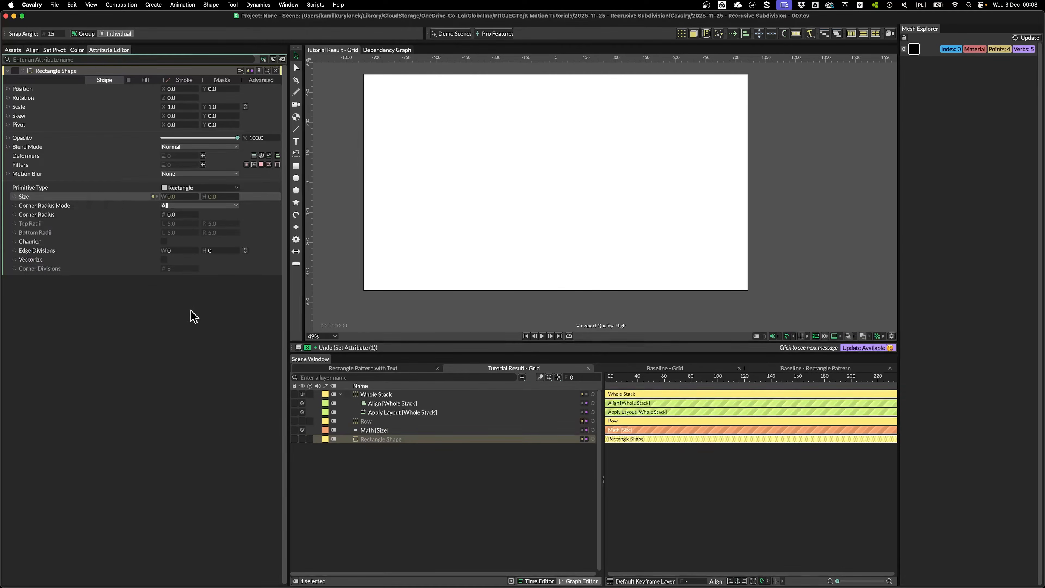
click(383, 439)
drag(177, 85, 236, 97)
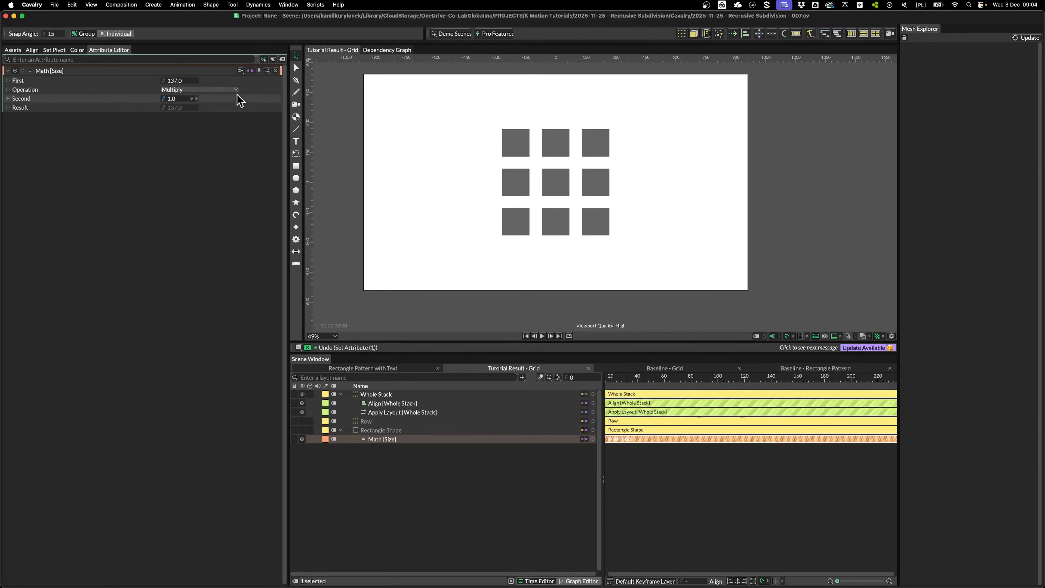
click(544, 187)
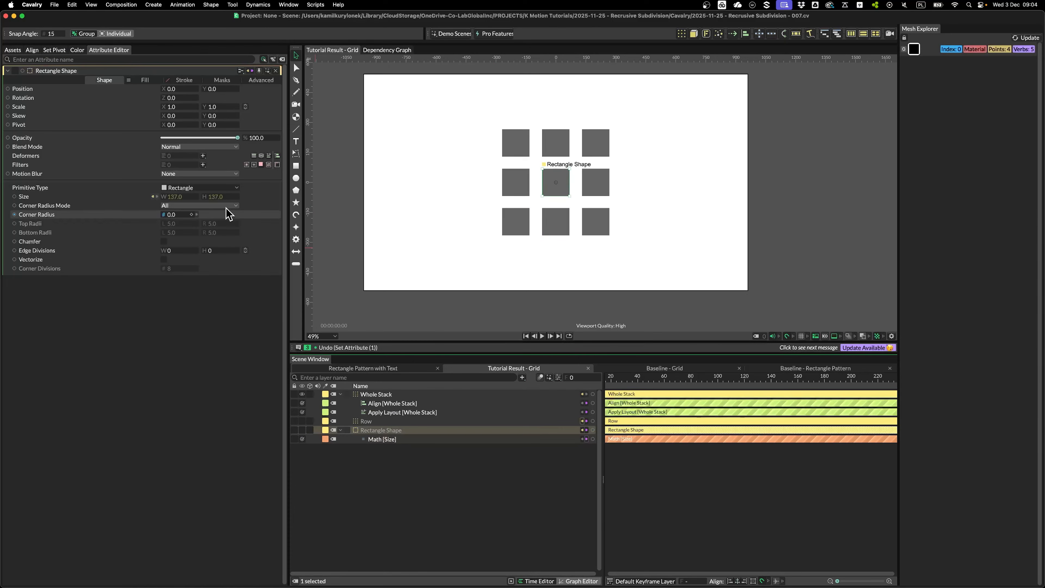
Set the Math [Size] First value to 200 and pin its Attribute Editor
click(389, 440)
key(Tab)
text(2)
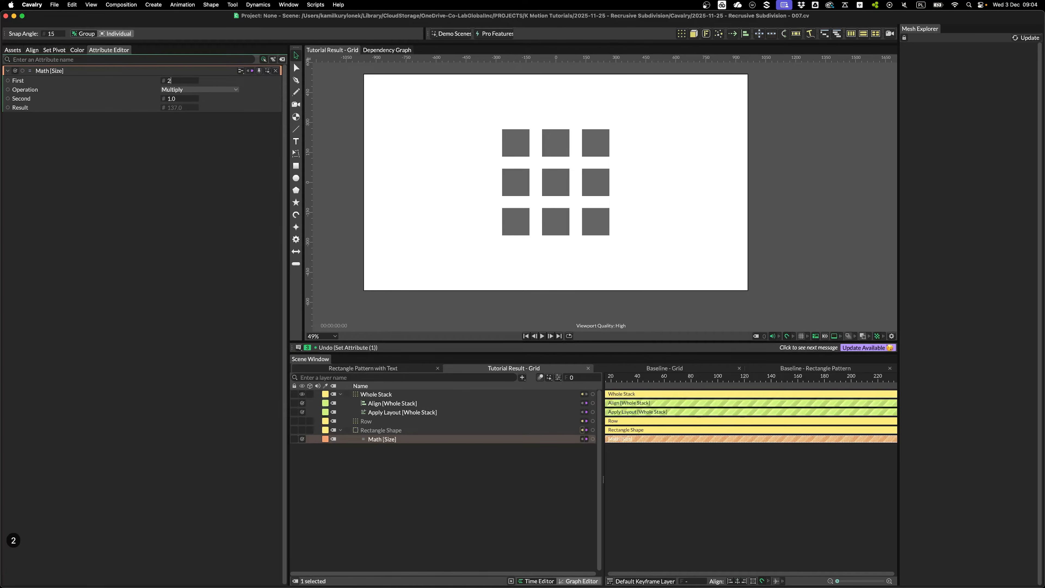
key(Return)
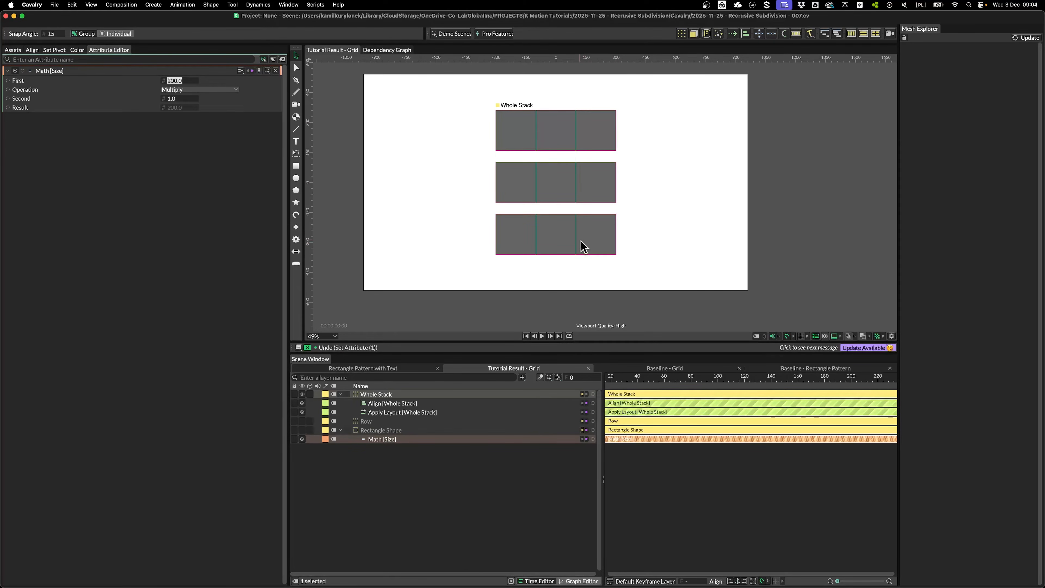
scroll(598, 252, up, 2)
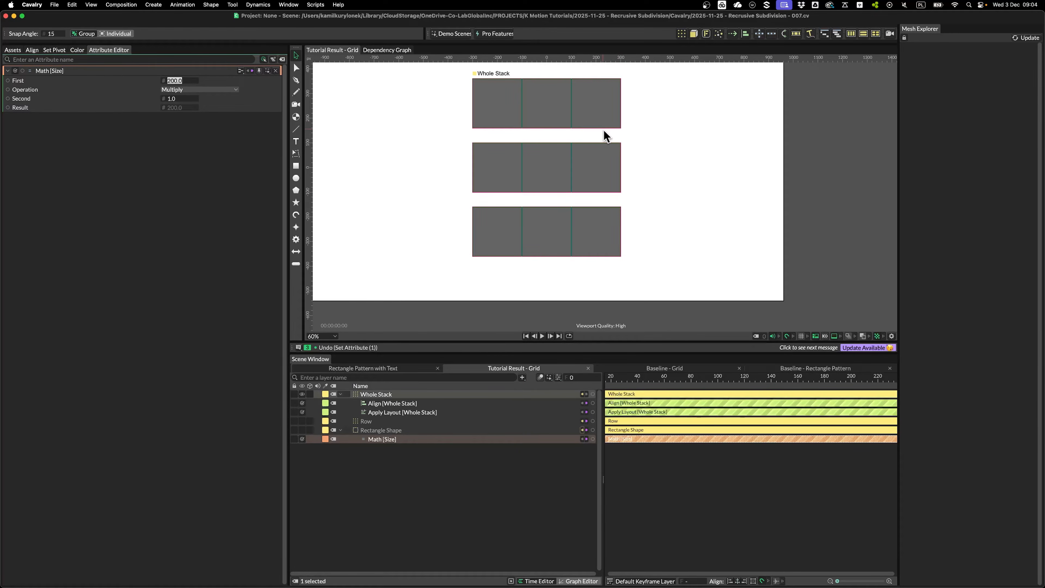
click(259, 71)
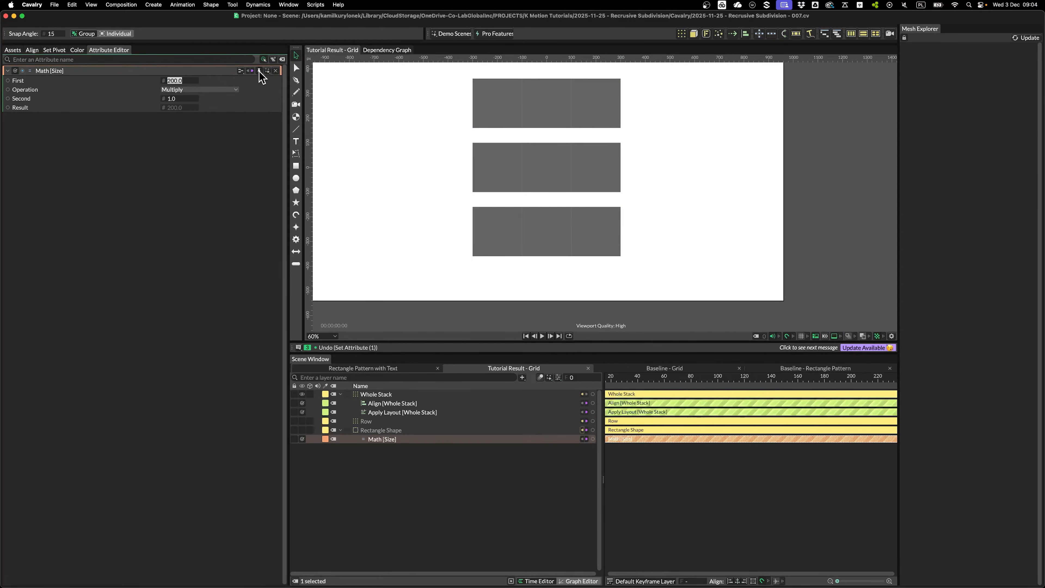
Connect the Whole Stack's Index Context from its Advanced tab to the Math [Size] node
click(379, 394)
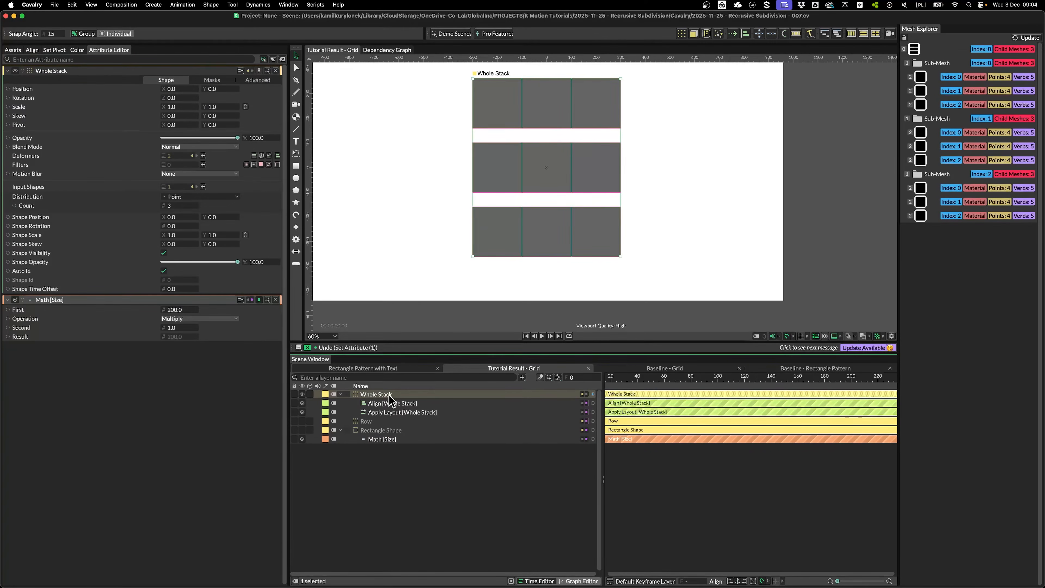
click(258, 80)
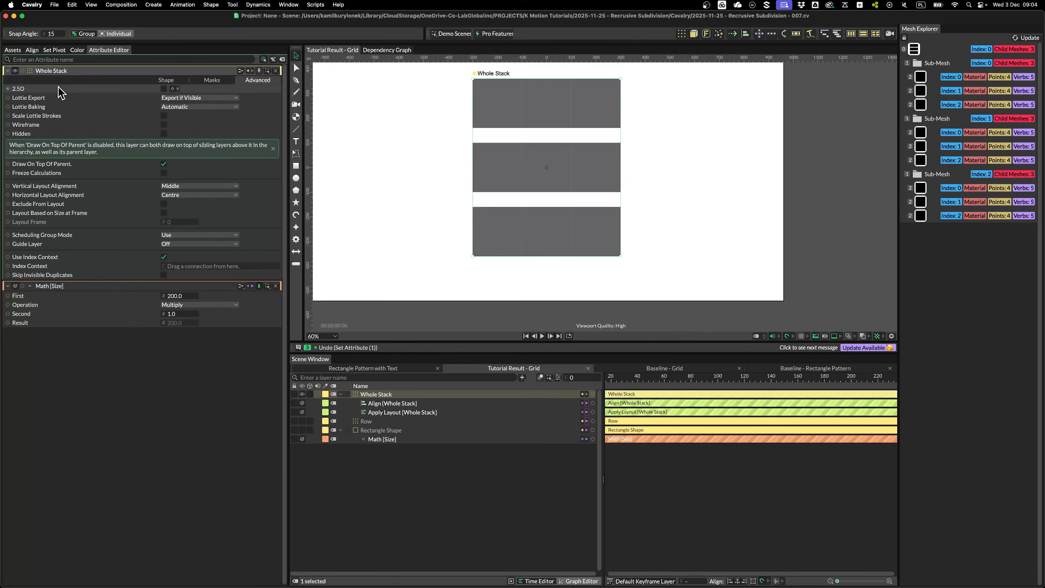
drag(8, 265, 177, 315)
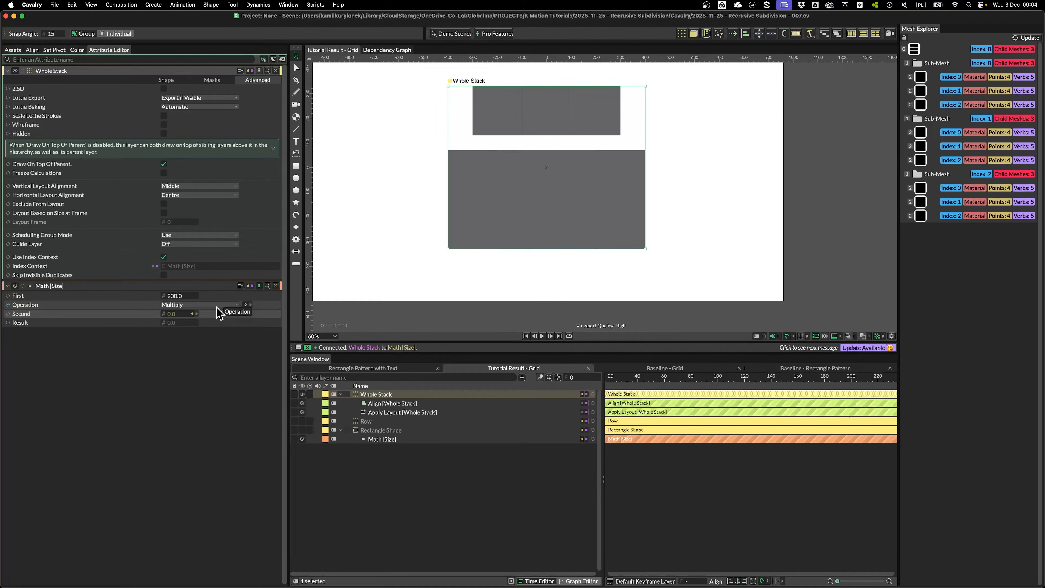
Give the Math [Size] Second value the expression 'value + 1'
right_click(145, 315)
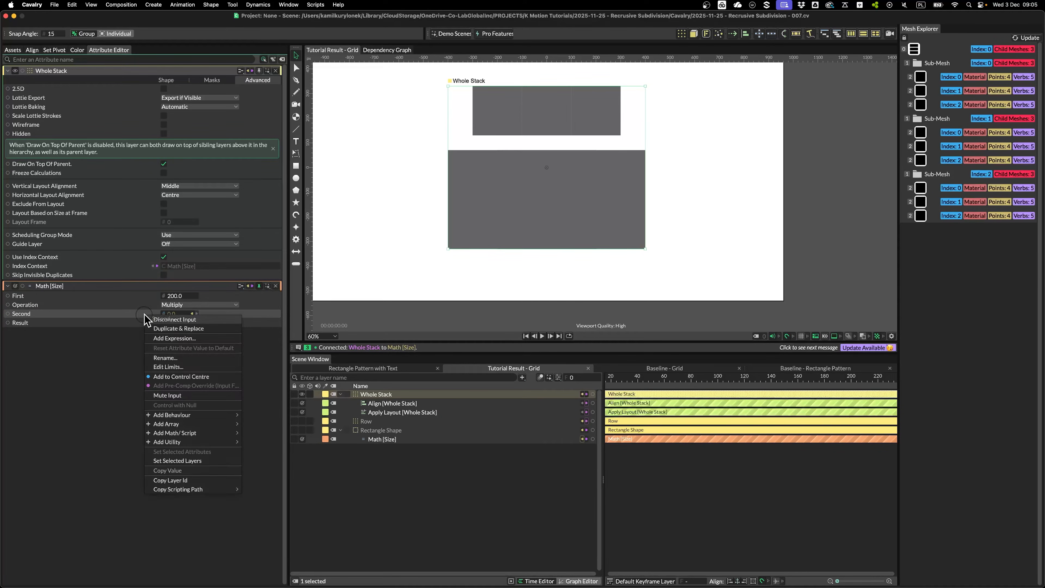
click(171, 338)
text(value + 1)
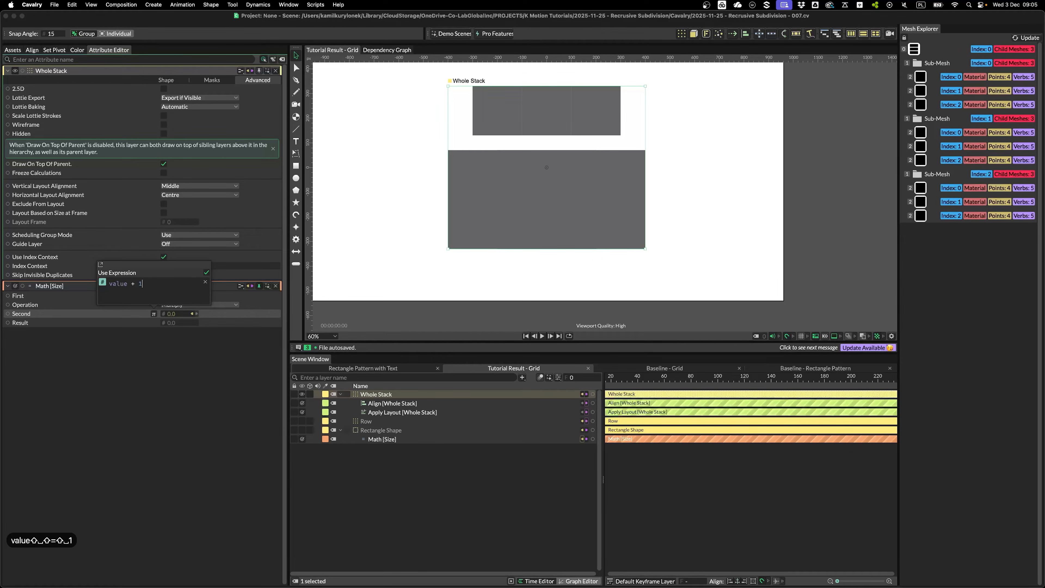
click(186, 353)
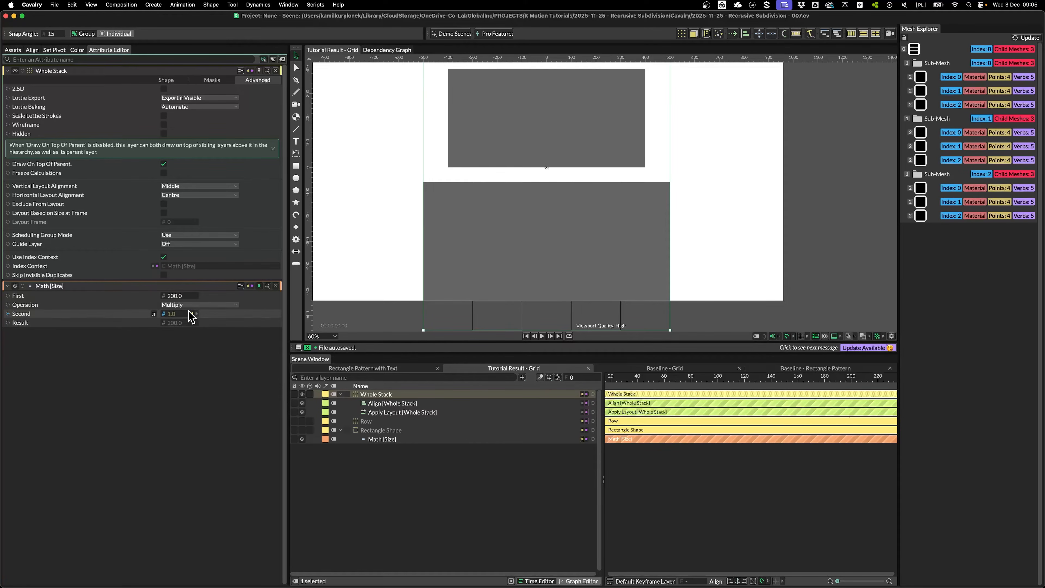
Change the Math [Size] operation from Multiply to Divide
scroll(358, 265, down, 2)
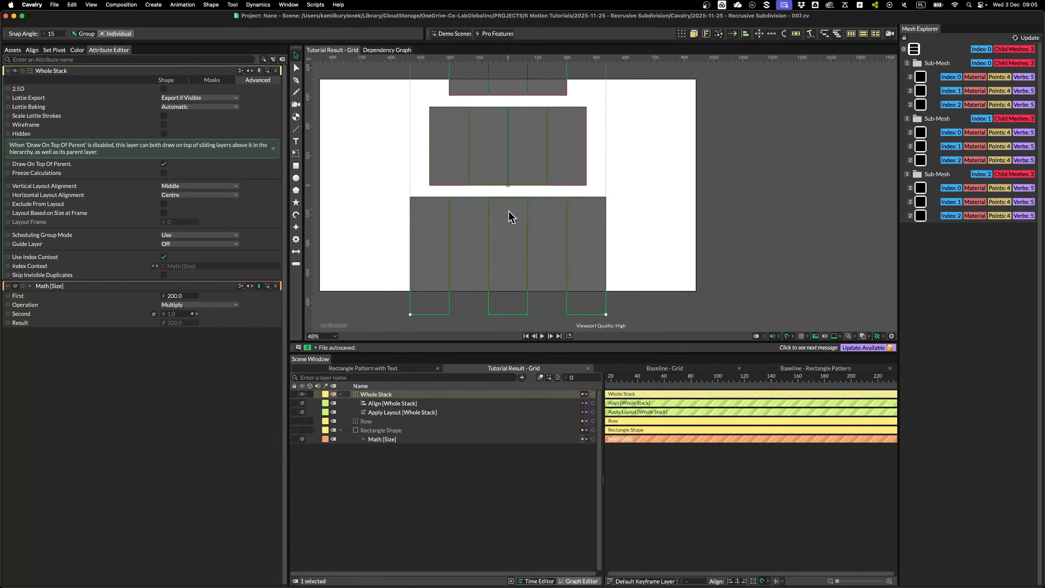
scroll(477, 293, down, 2)
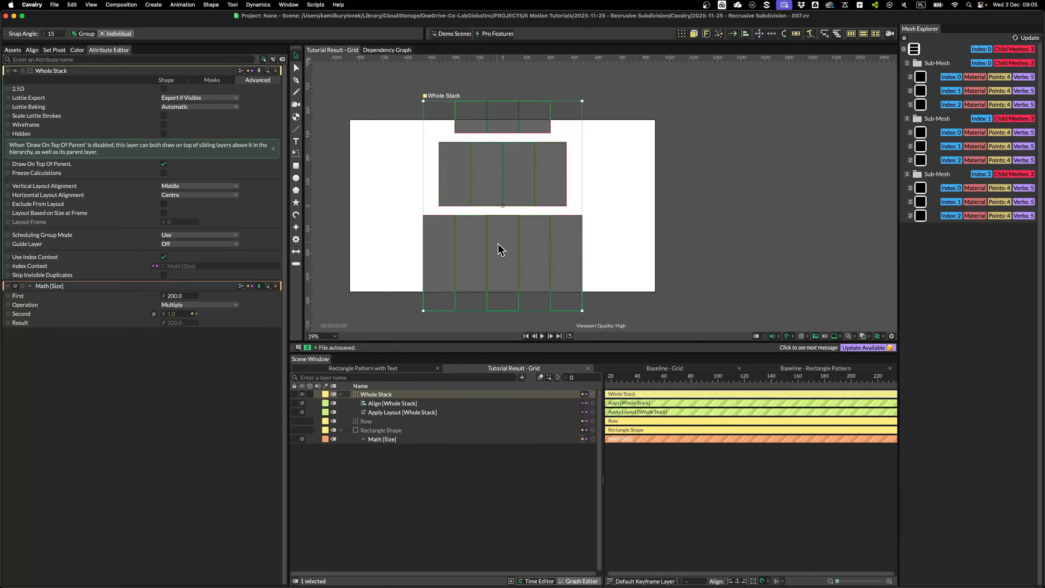
click(221, 305)
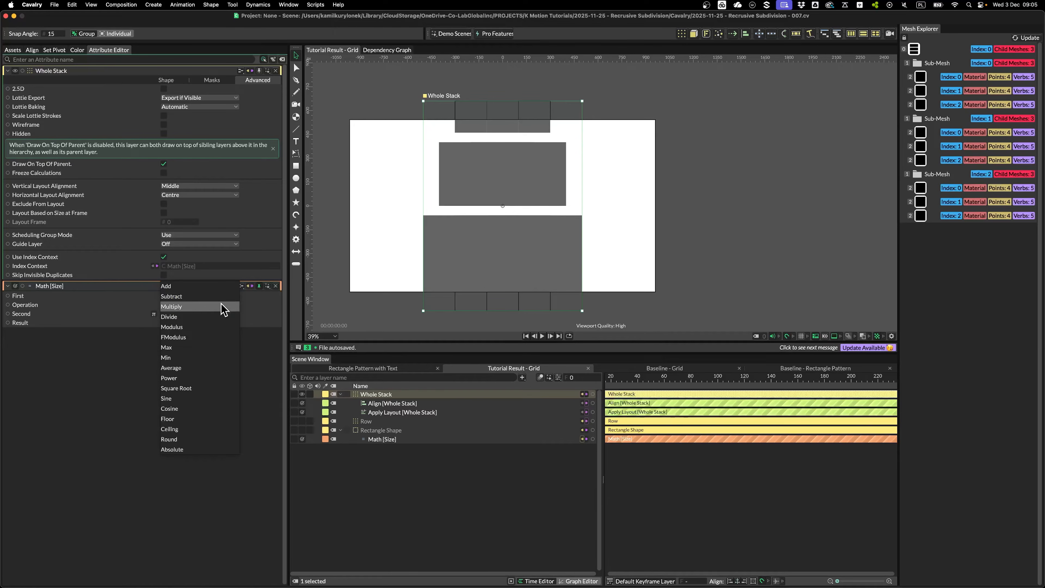
click(217, 317)
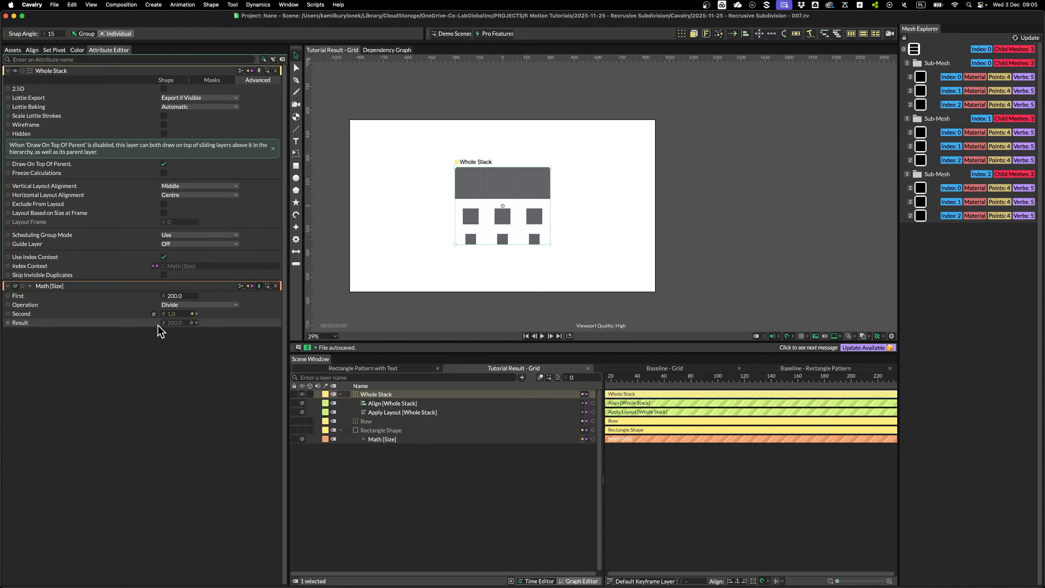
scroll(477, 167, up, 4)
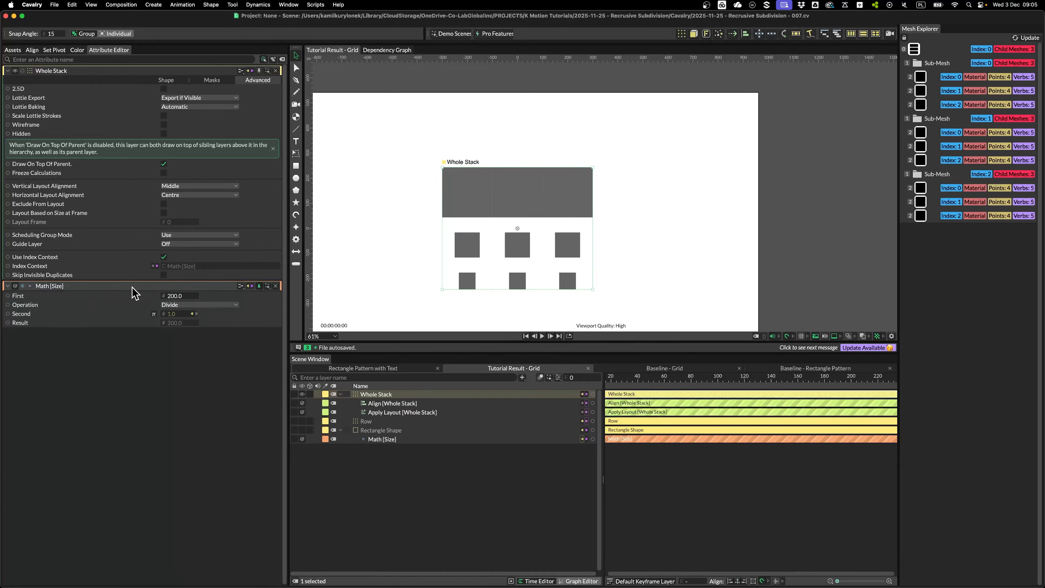
click(166, 80)
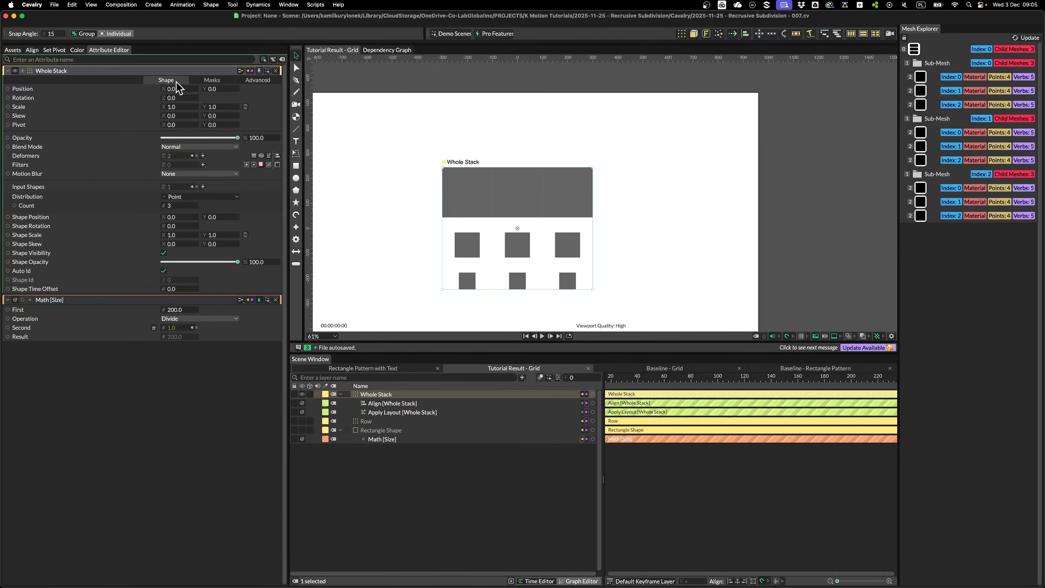
Change the Whole Stack Count from 3 to 5 rows
click(176, 205)
key(Up)
key(Up)
key(Up)
key(Up)
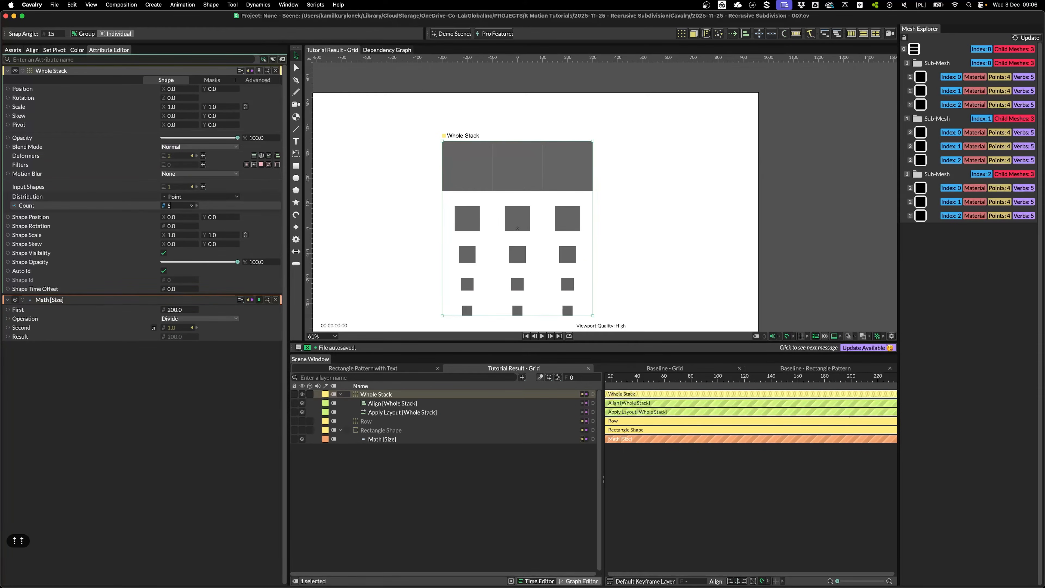
scroll(451, 215, down, 2)
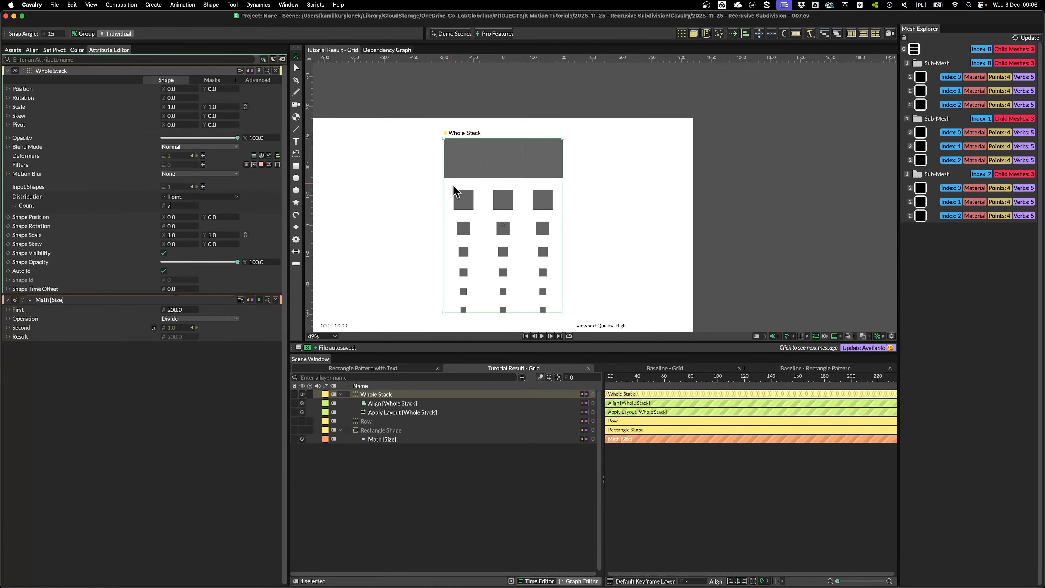
double_click(181, 206)
text(5)
click(246, 209)
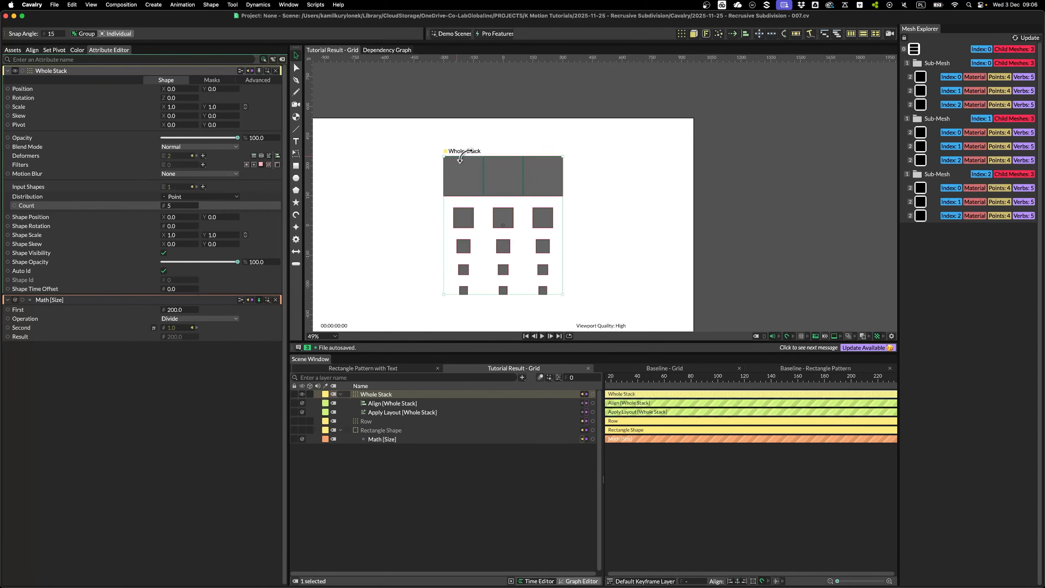
click(427, 421)
scroll(509, 294, up, 2)
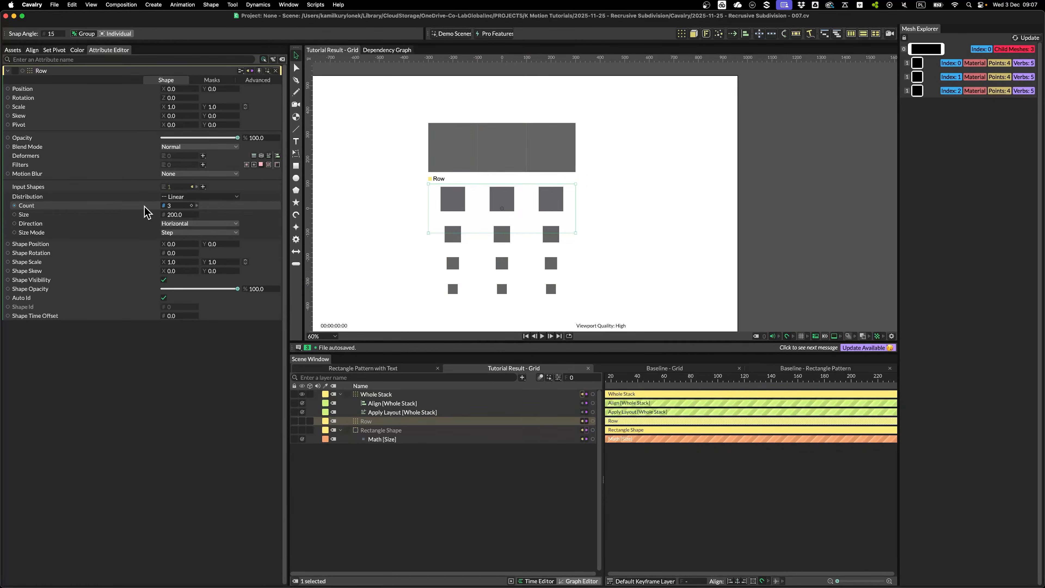
Drive the Row's Count with a new Math 2 [Count] node nested under Row
right_click(134, 206)
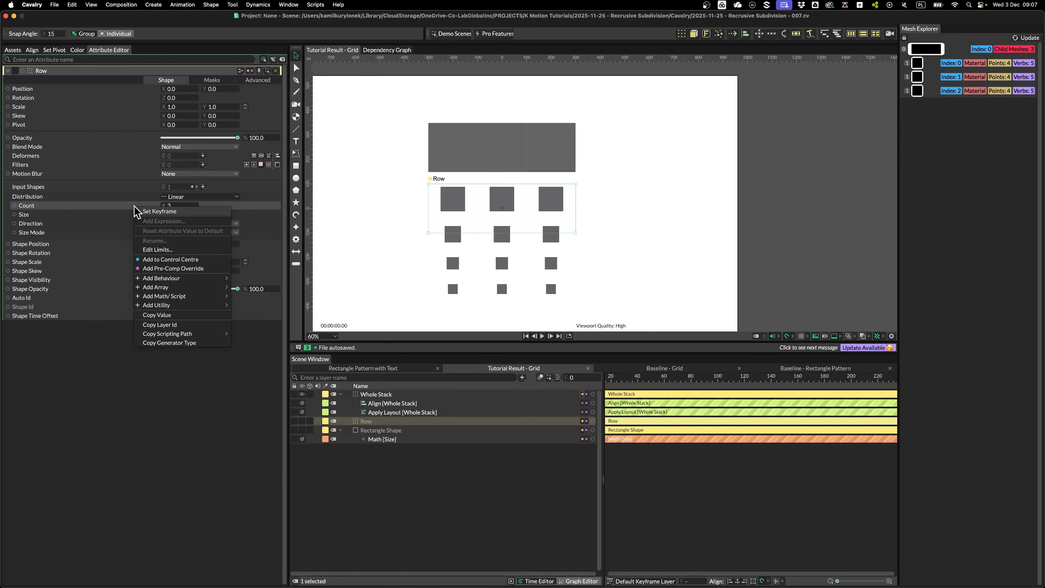
mouse_move(185, 296)
click(253, 335)
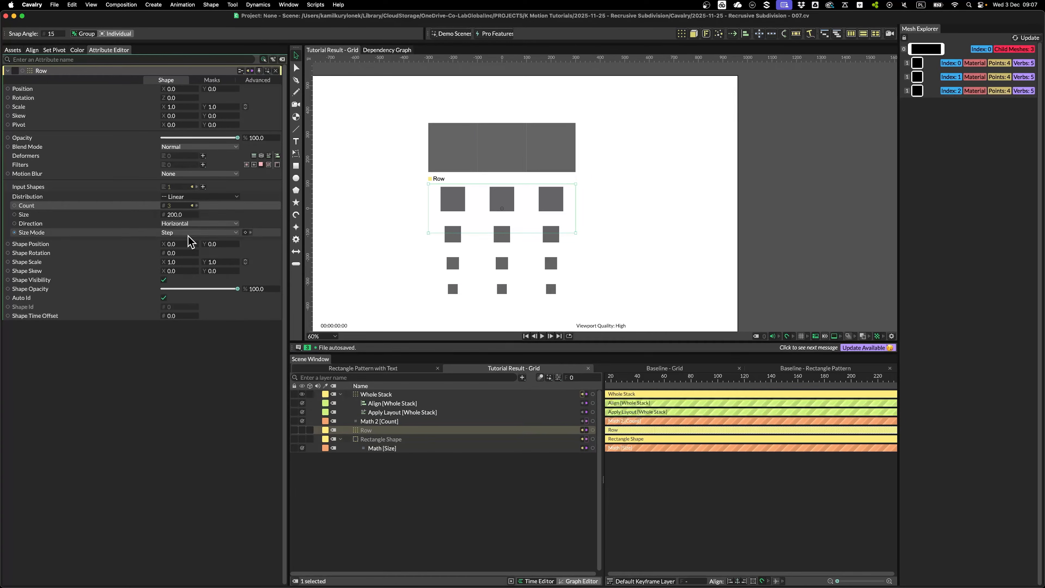
mouse_move(378, 421)
mouse_down()
mouse_move(380, 441)
mouse_move(380, 432)
mouse_up()
Link Math 2's Second value to an Index Context and pin the Index Context [Second] attributes
right_click(149, 105)
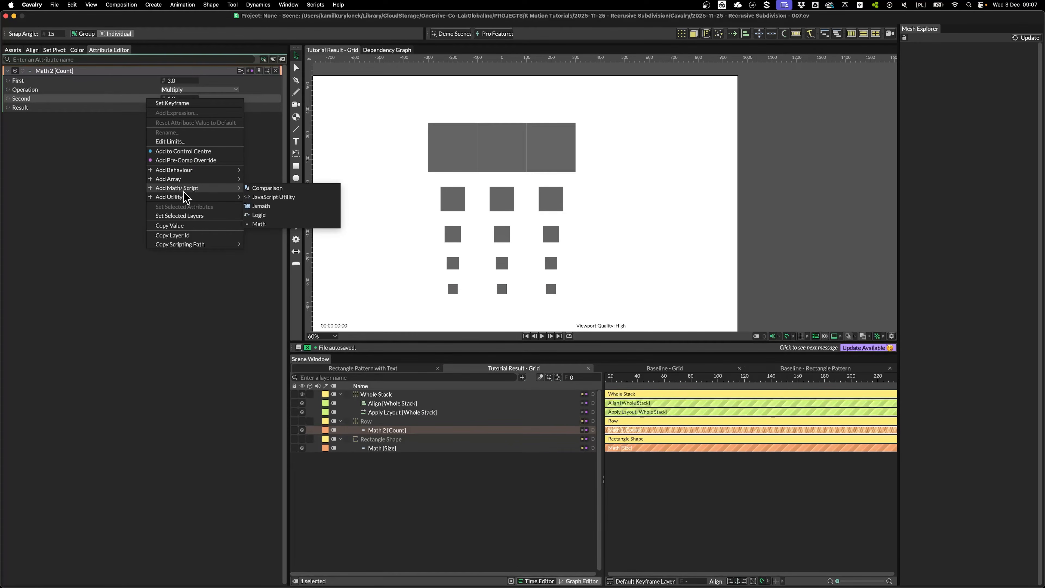
mouse_move(185, 197)
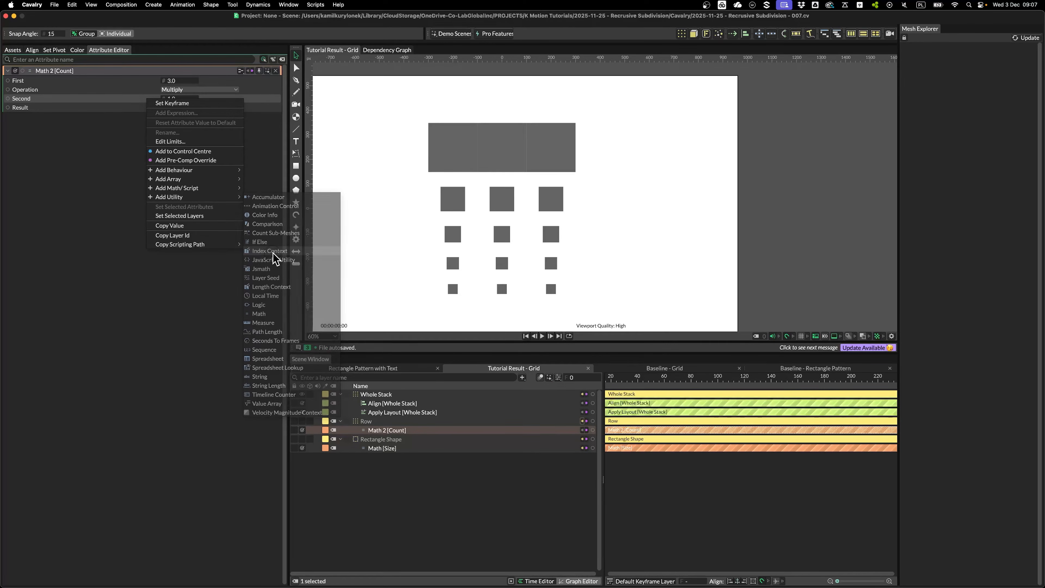
click(273, 252)
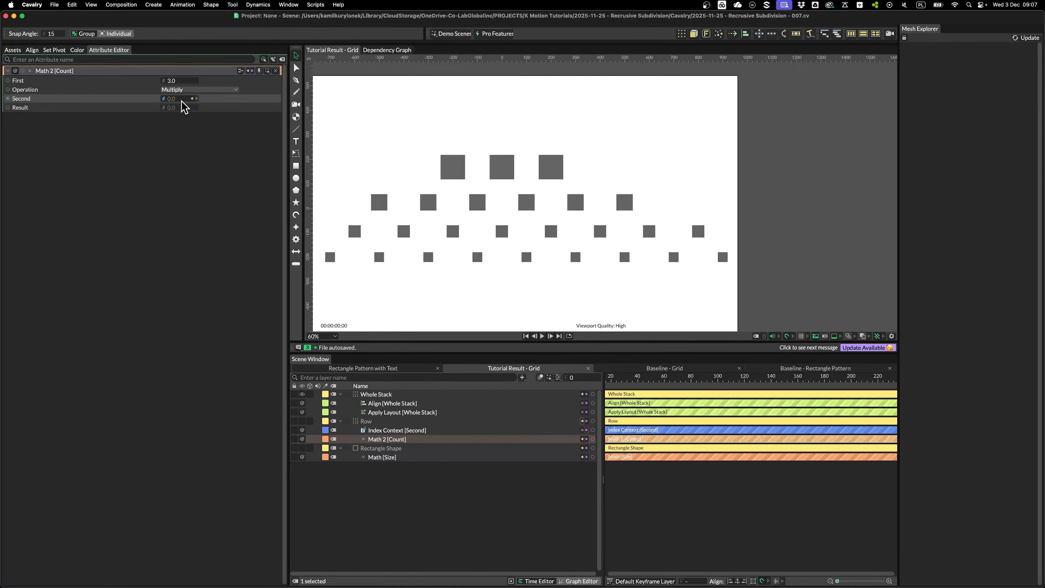
click(398, 431)
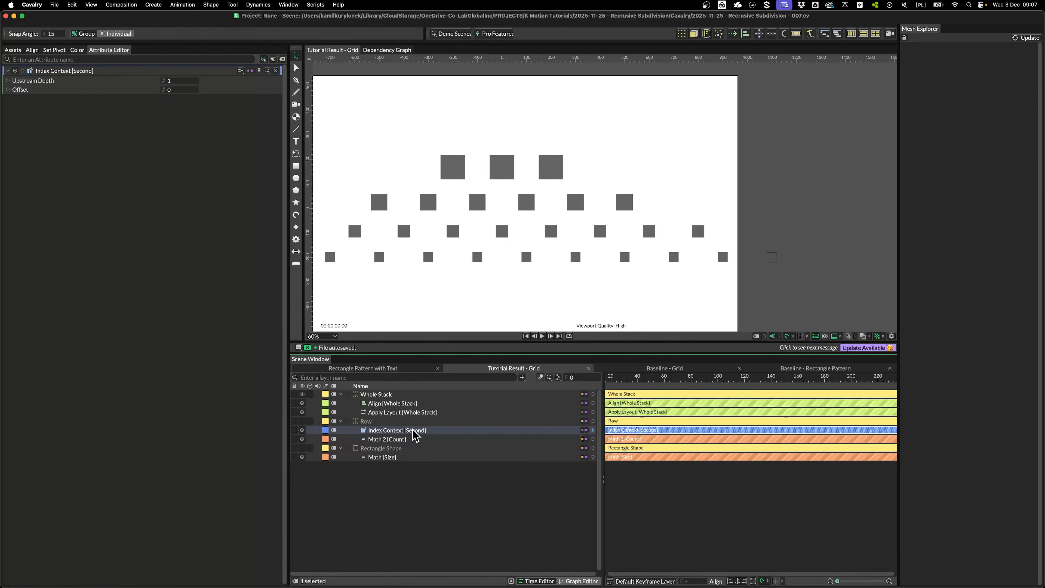
click(259, 70)
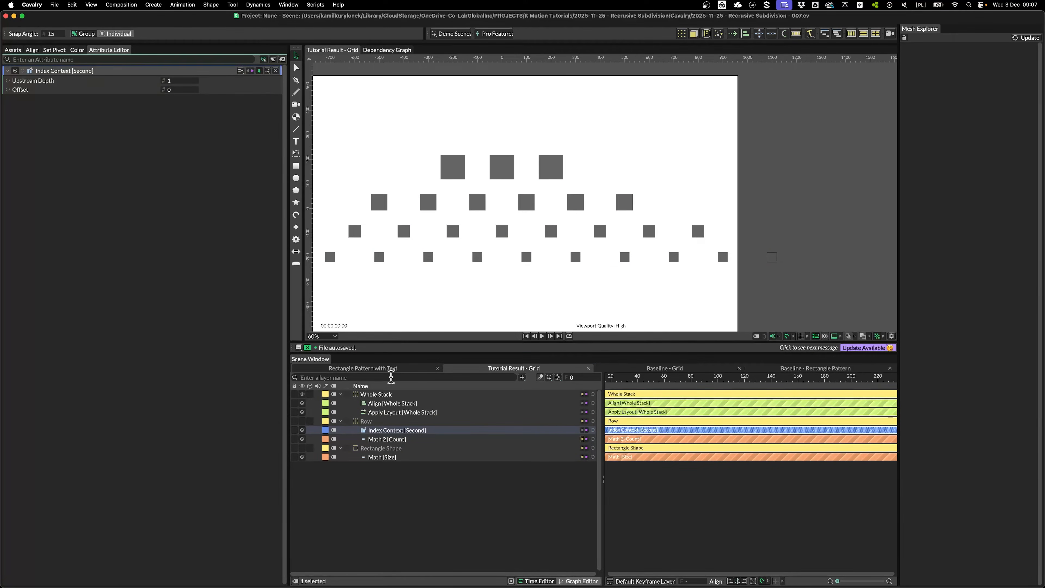
click(392, 394)
In the Dependency Graph, rearrange the Whole Stack, Index Context, Math [Size], Rectangle Shape and Row nodes
click(257, 79)
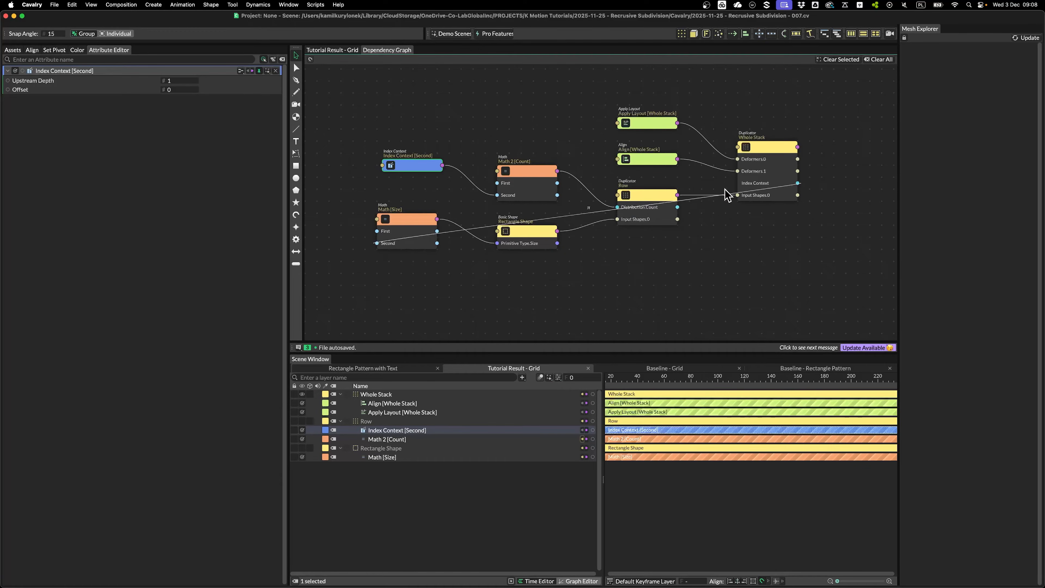
drag(761, 145, 787, 163)
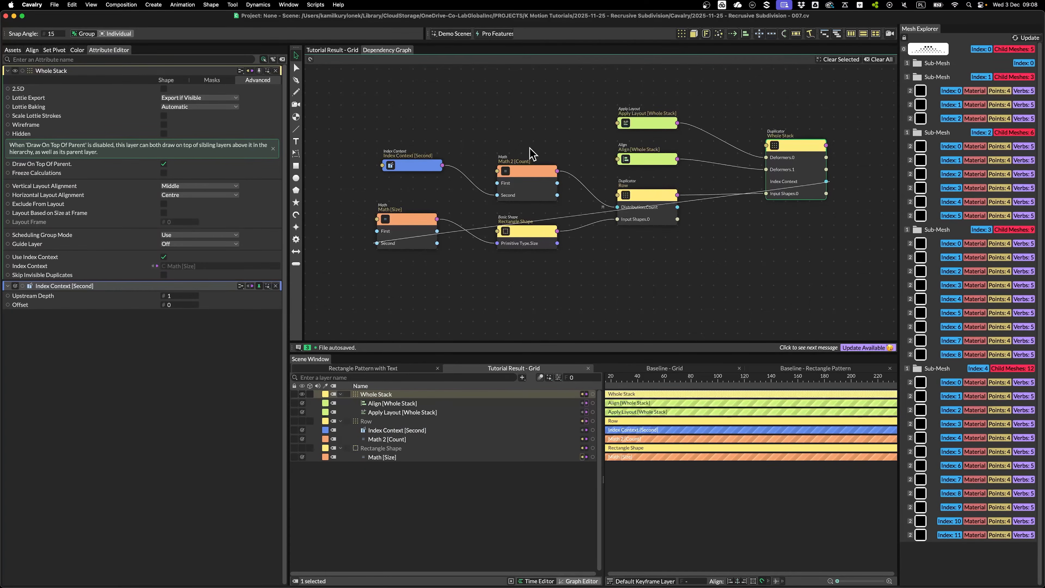
drag(422, 167, 420, 151)
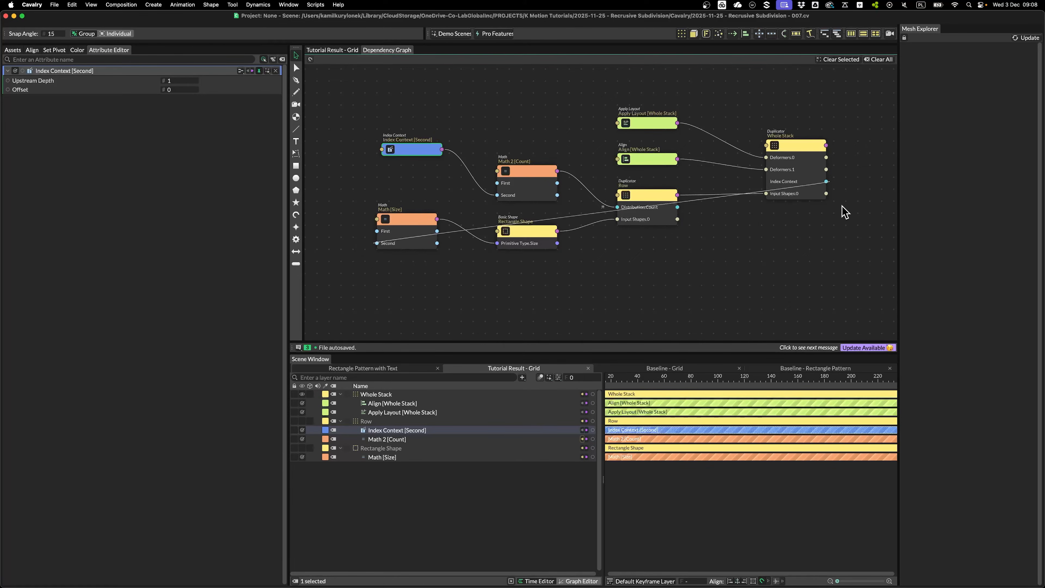
drag(403, 151, 399, 158)
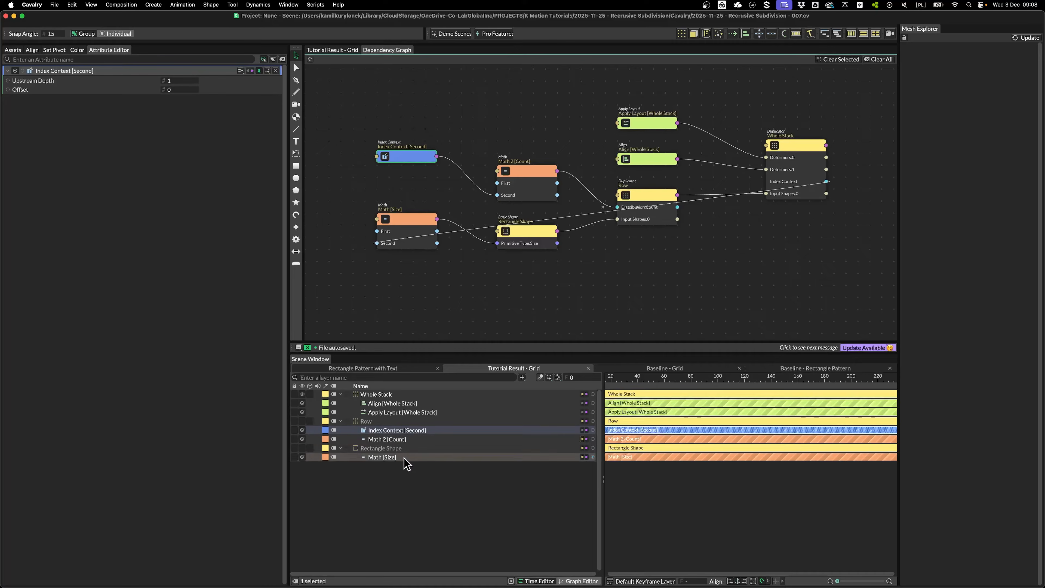
drag(402, 234, 420, 228)
click(390, 430)
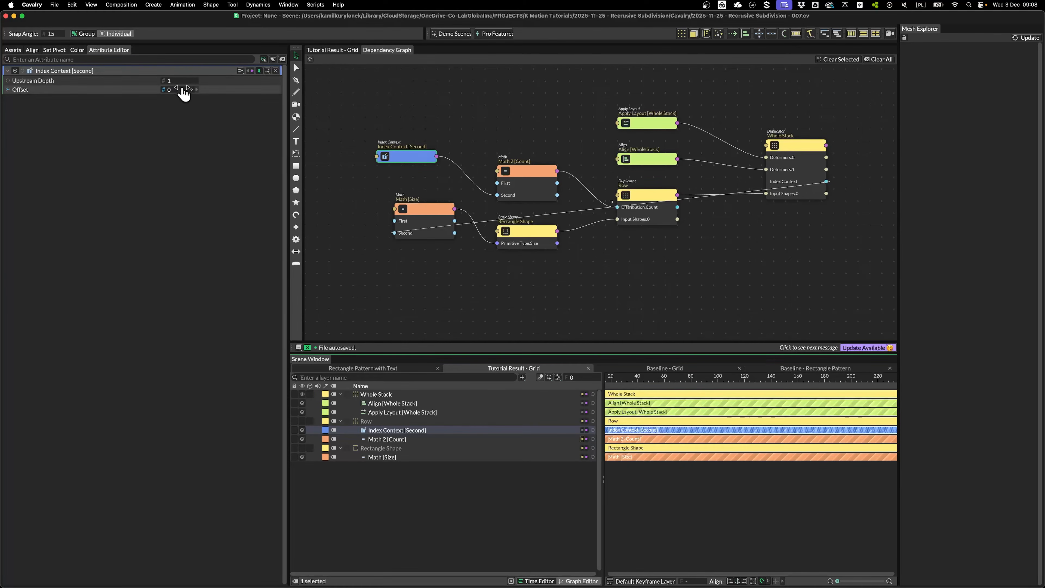
drag(401, 161, 383, 160)
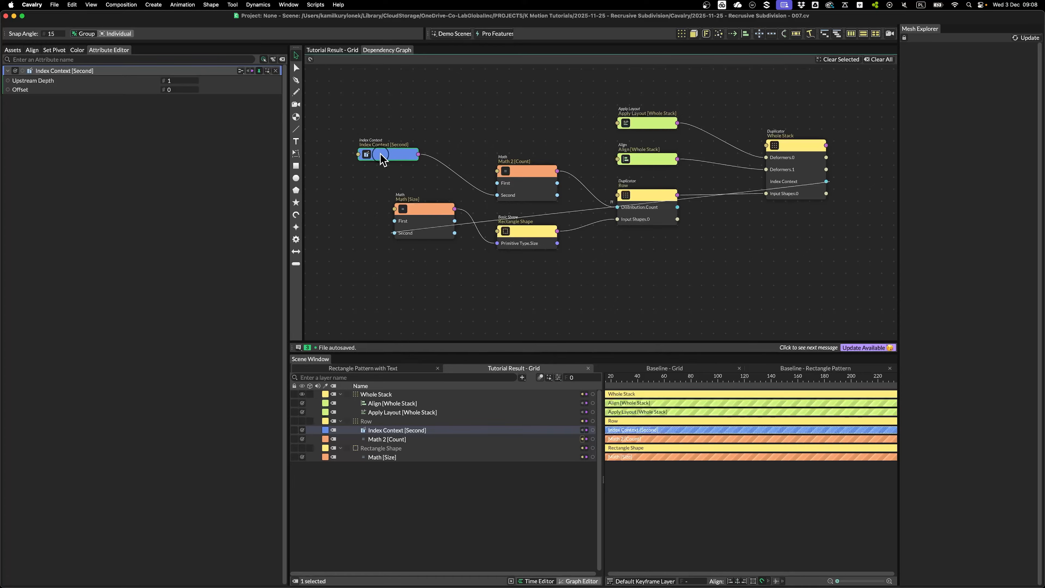
drag(424, 217, 430, 221)
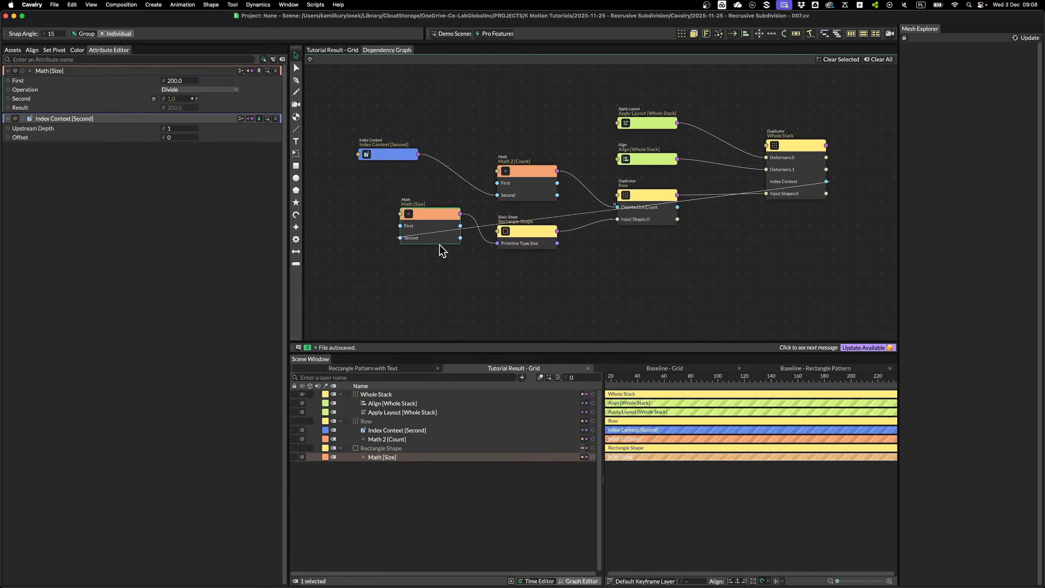
drag(532, 237, 533, 241)
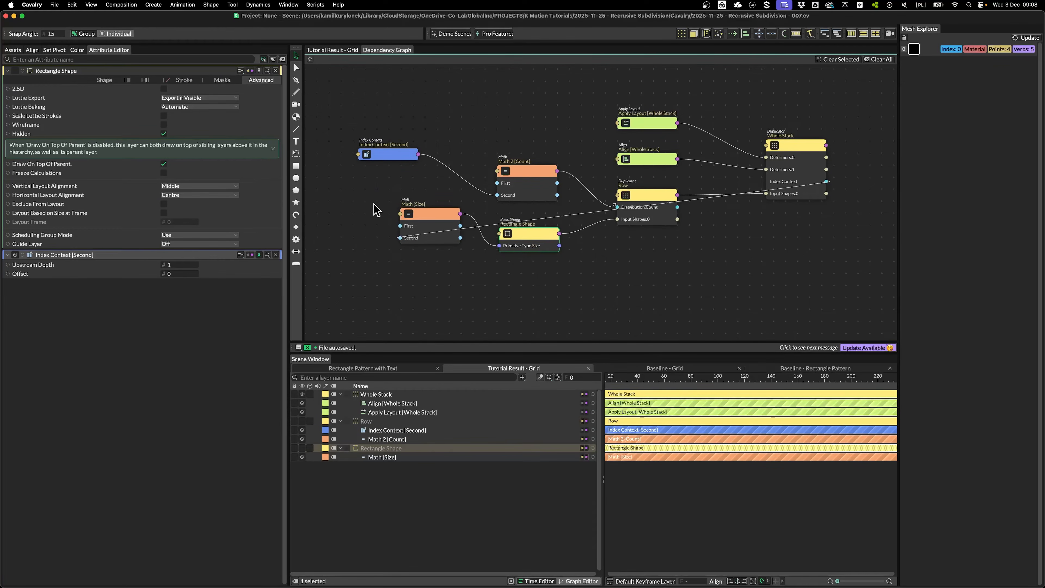
click(389, 159)
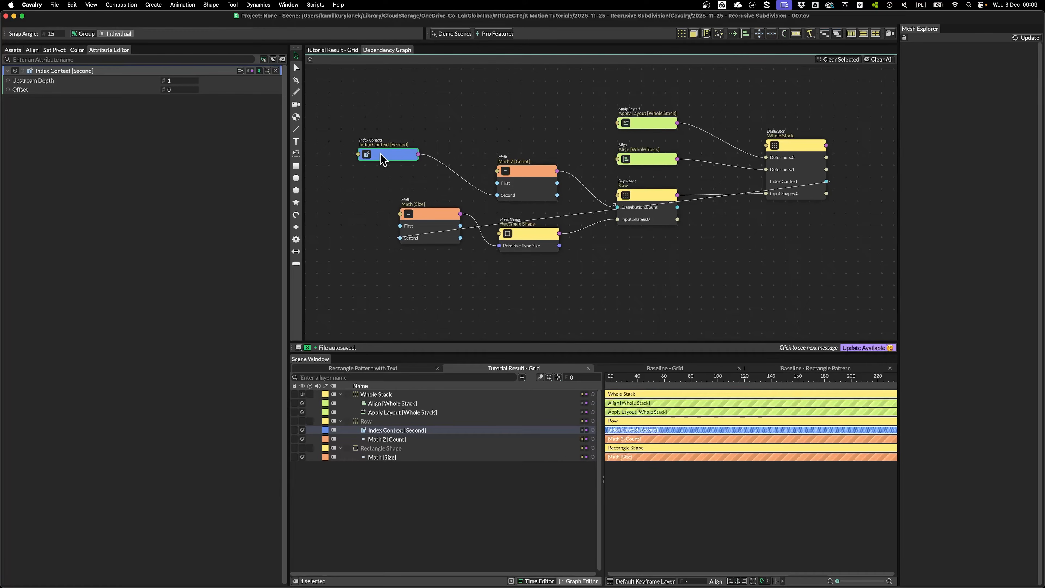
drag(650, 196, 654, 198)
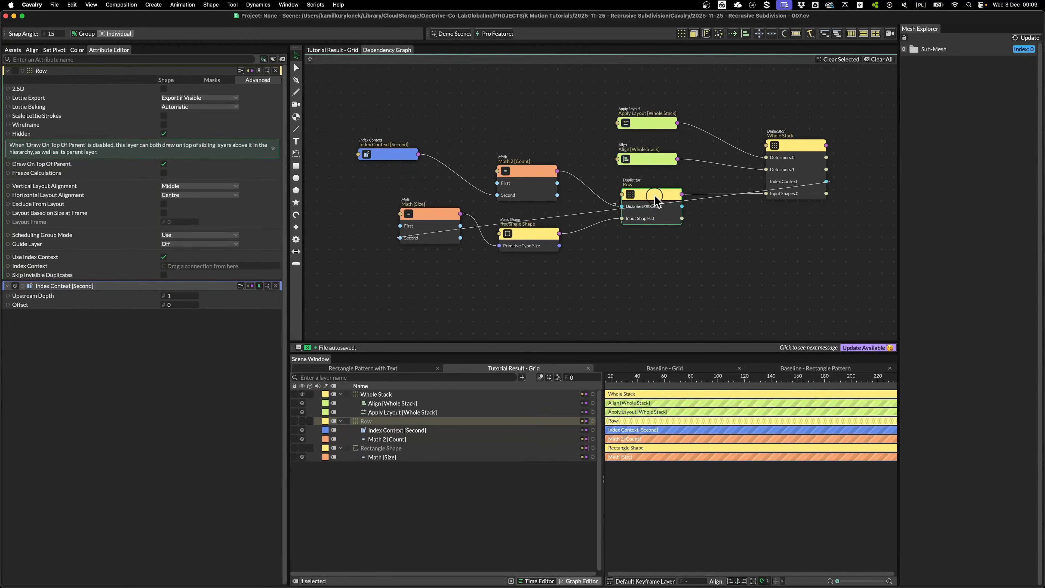
drag(784, 174, 795, 170)
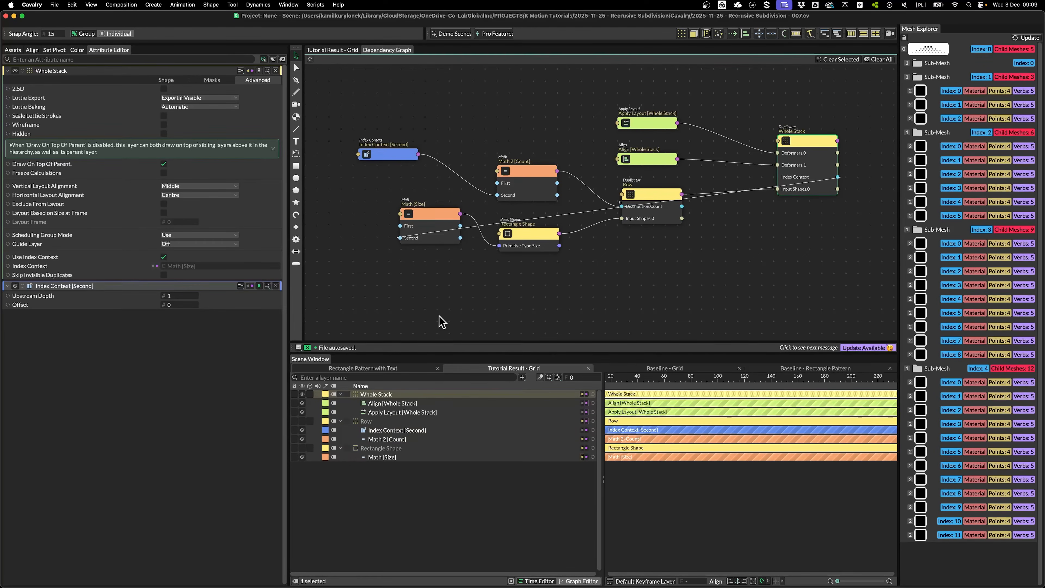
Set Upstream Depth to 2 and realign the Whole Stack, Math [Size], Row and Index Context nodes
click(312, 431)
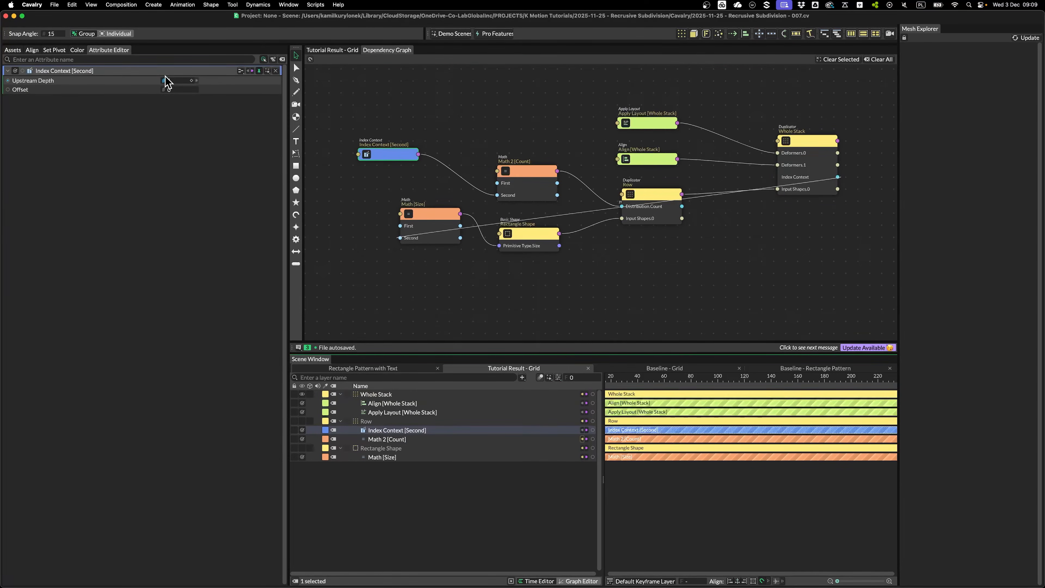
click(176, 81)
text(2)
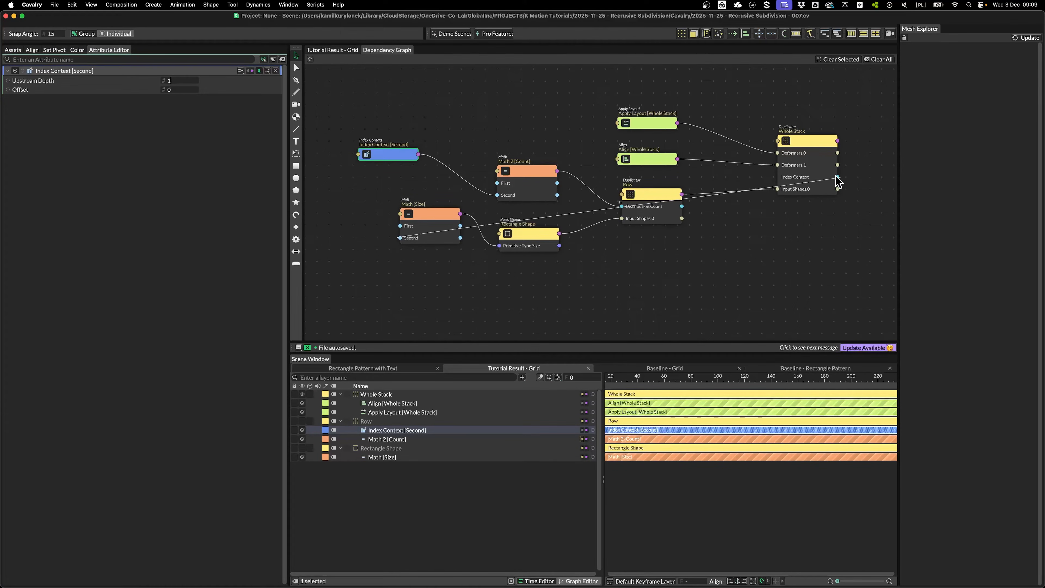
drag(813, 145, 820, 135)
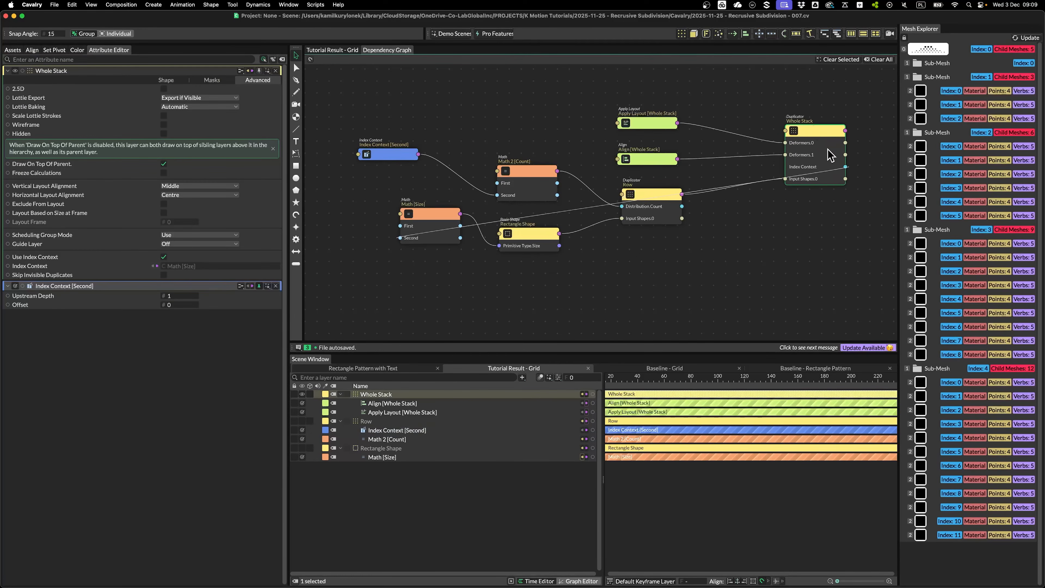
drag(428, 226, 435, 247)
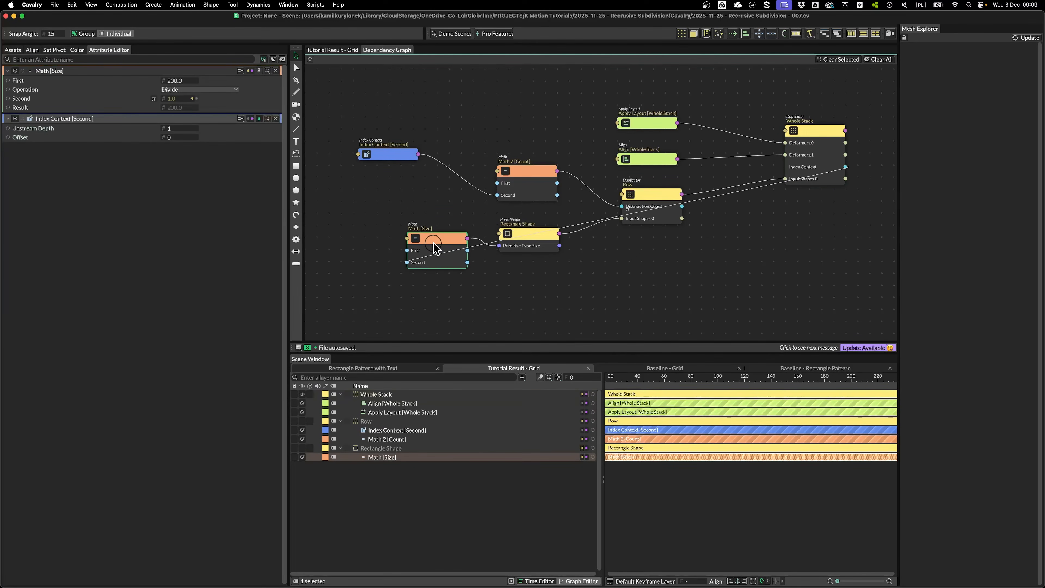
drag(648, 202, 653, 187)
drag(387, 161, 390, 125)
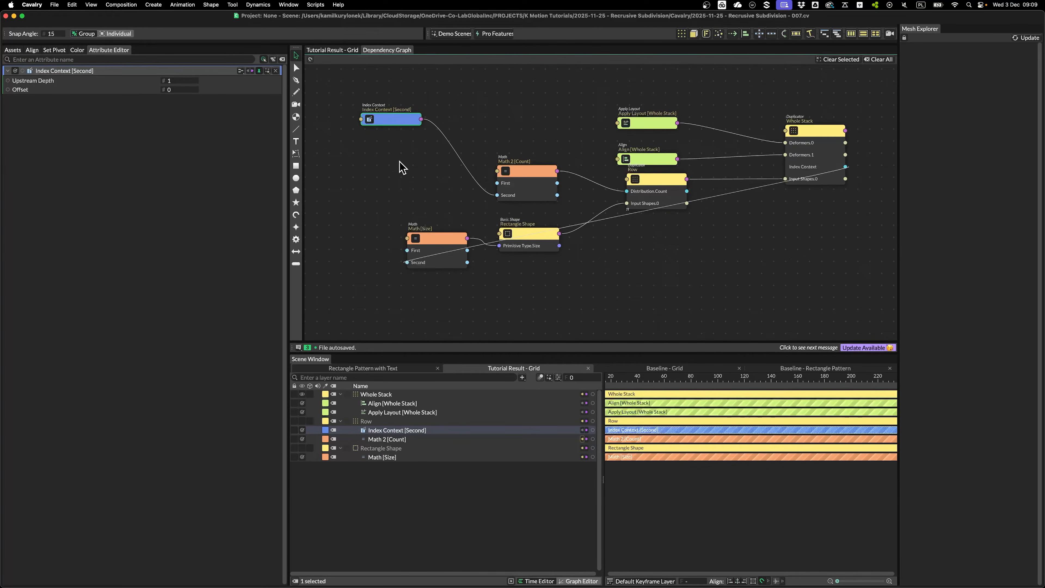
drag(659, 179, 664, 203)
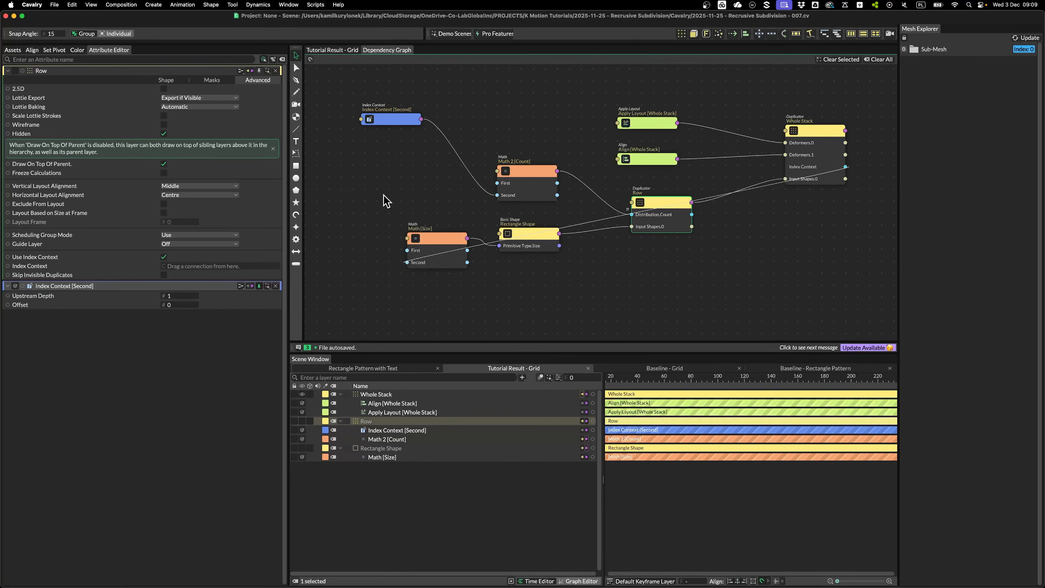
drag(387, 124, 382, 135)
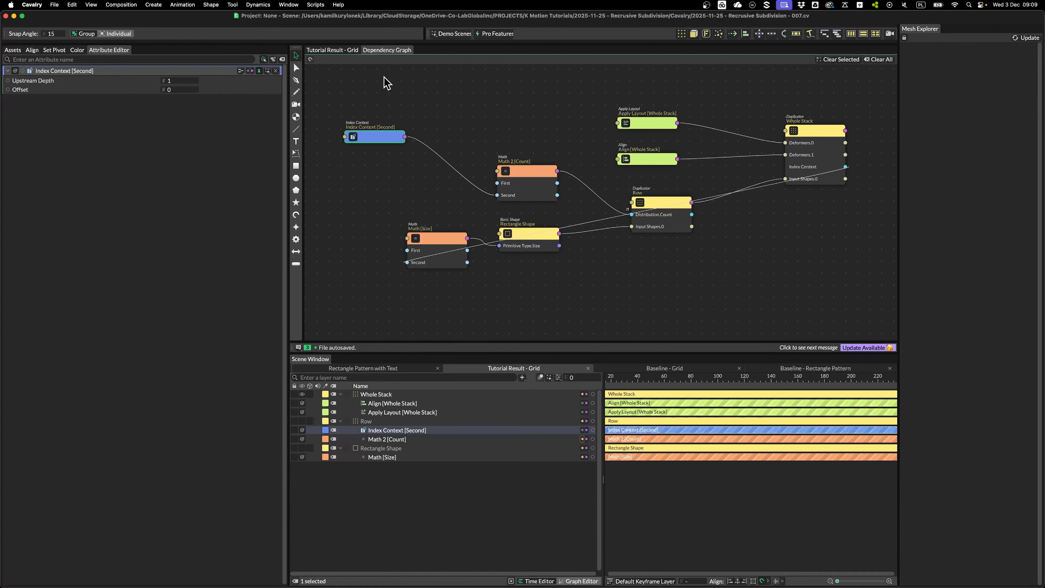
click(341, 50)
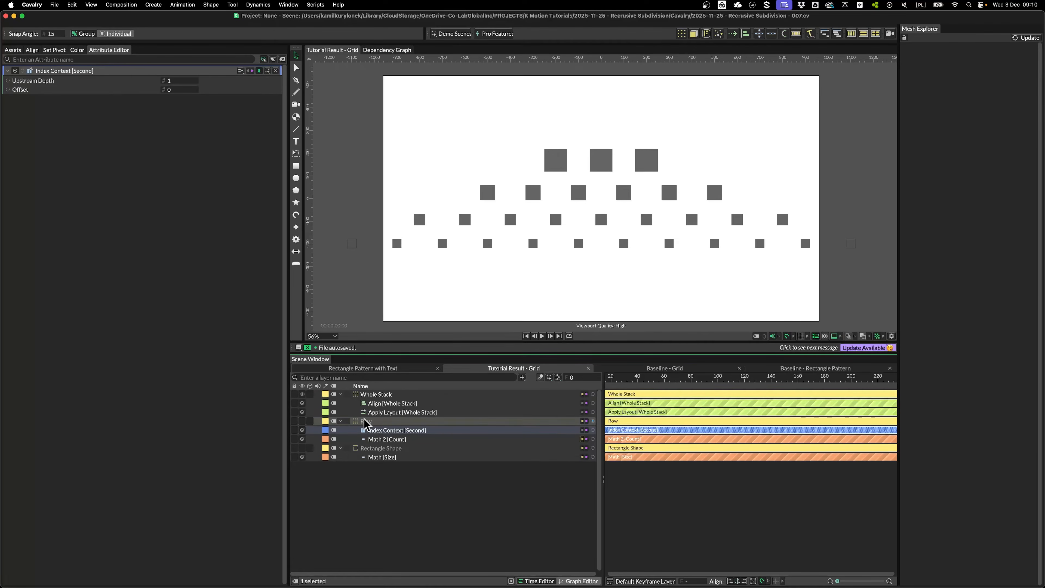
Give Math 2 [Count]'s Second value the expression 'value + 1'
click(378, 421)
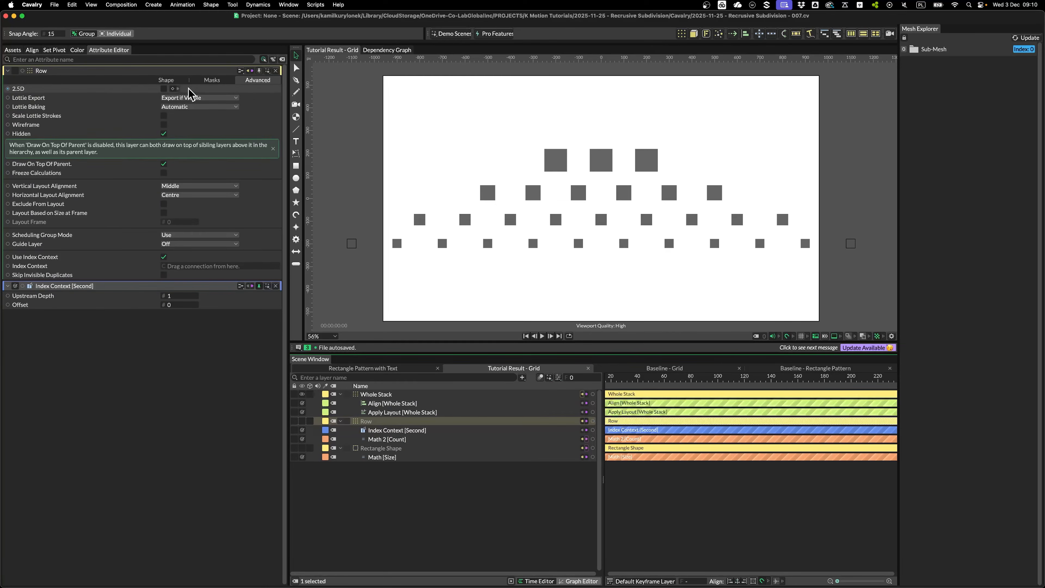
click(166, 80)
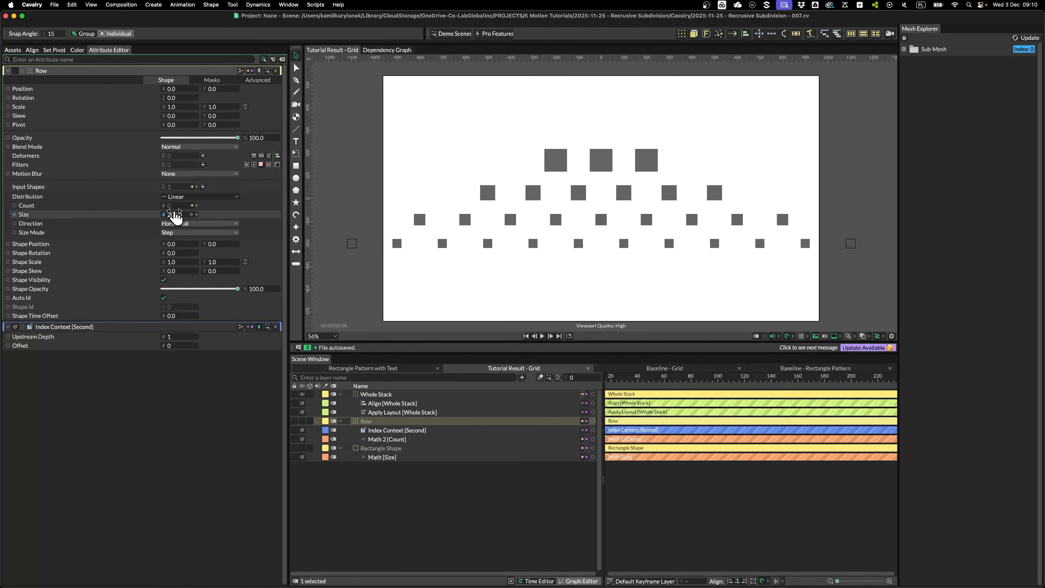
click(387, 439)
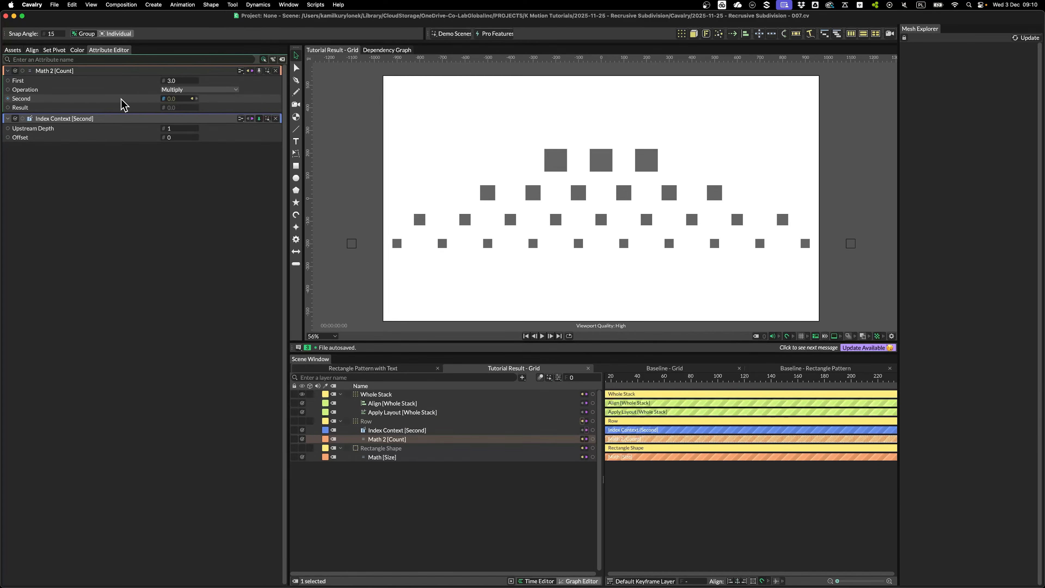
right_click(161, 103)
click(179, 123)
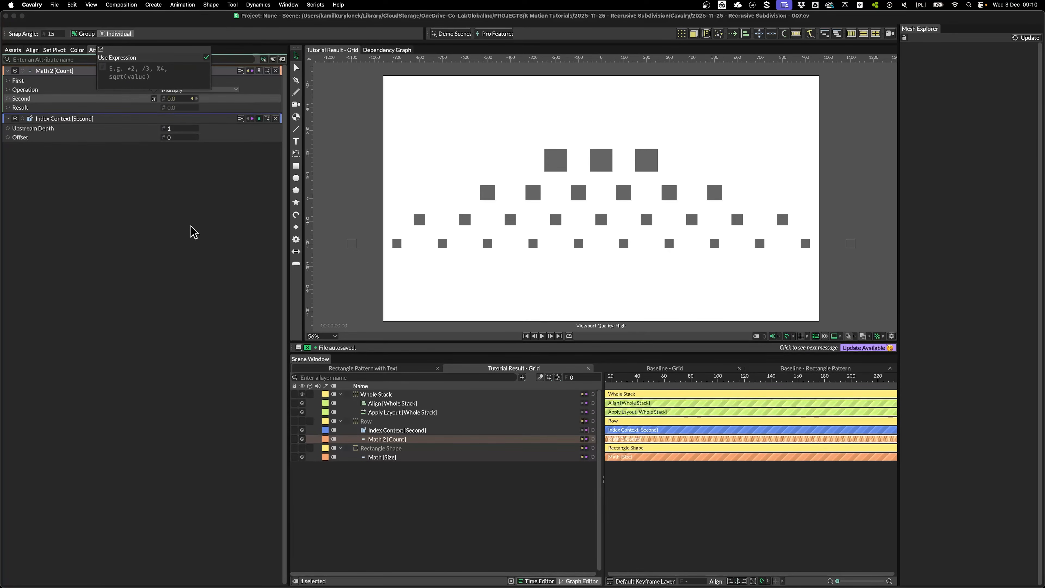
text(value + 1)
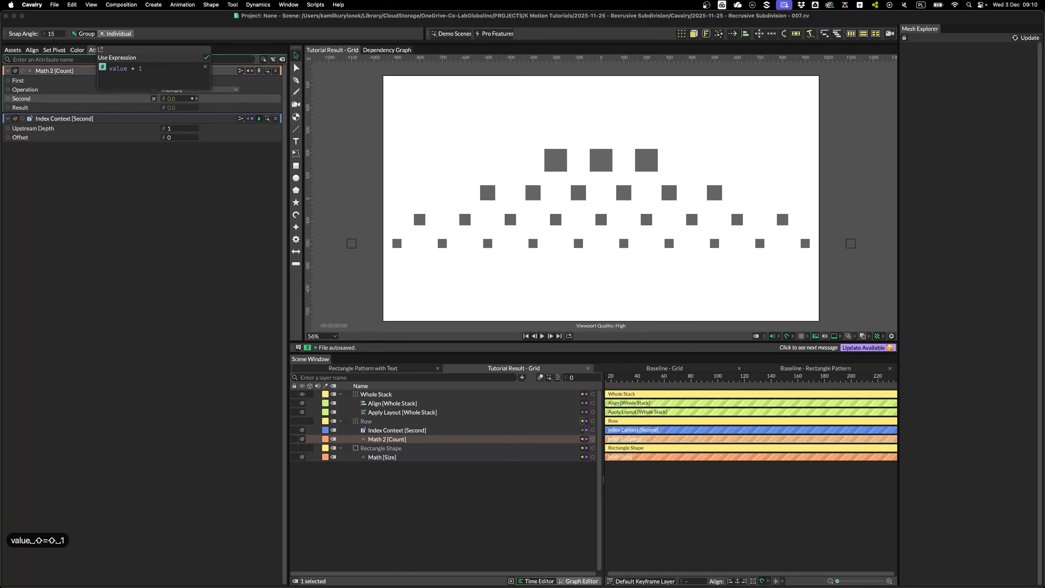
key(Return)
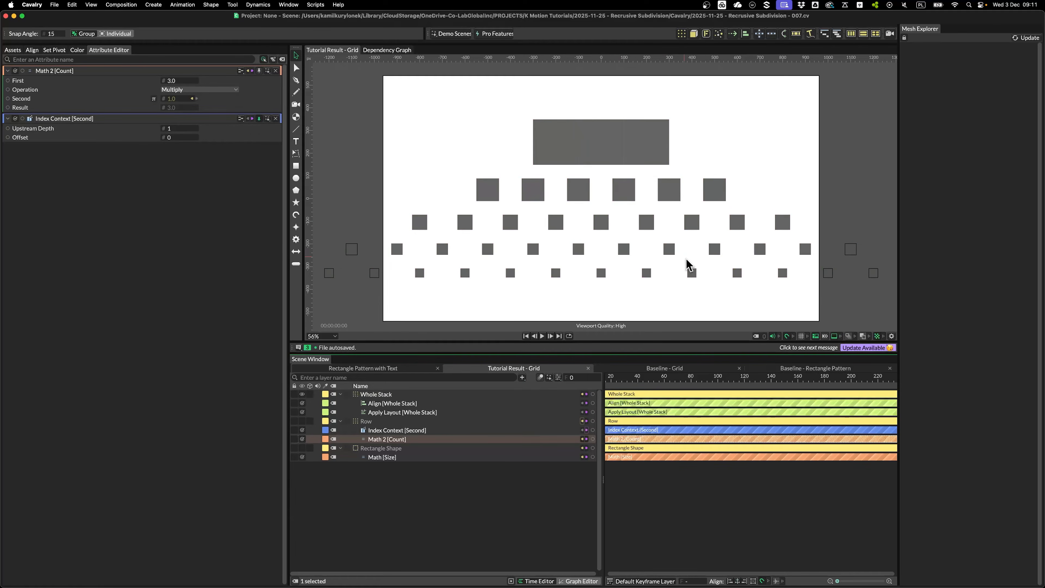
scroll(629, 243, down, 4)
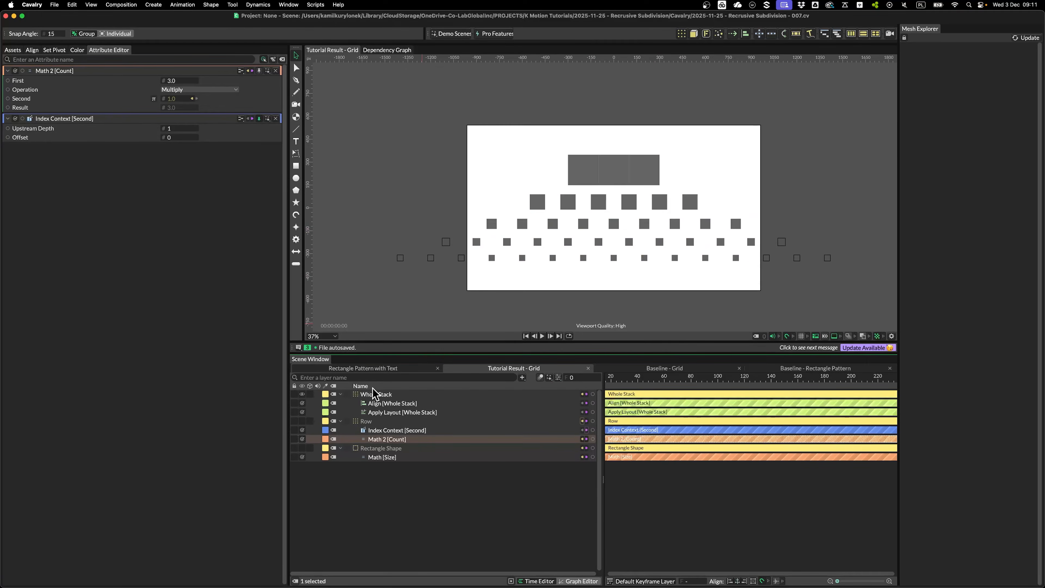
Add a Math 3 [Size] node under Row driving its Size, with Math [Size] feeding First
click(366, 420)
right_click(120, 214)
mouse_move(216, 307)
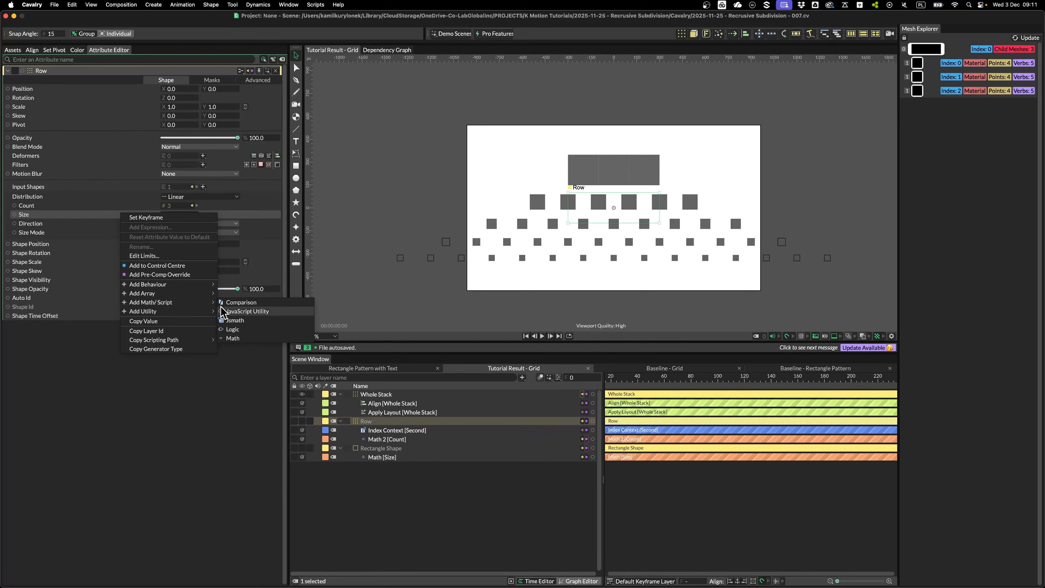
click(238, 341)
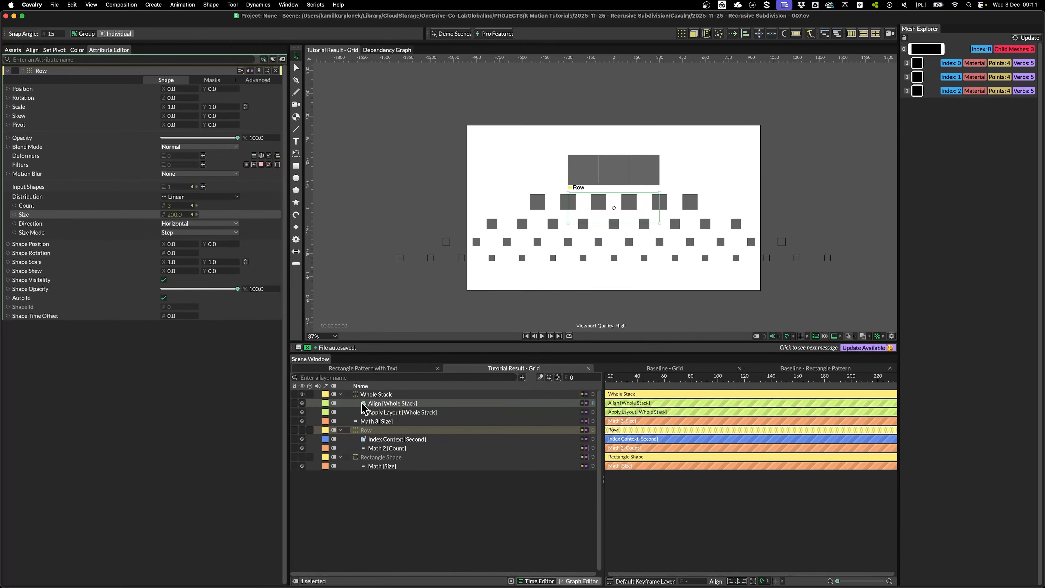
drag(375, 420, 378, 429)
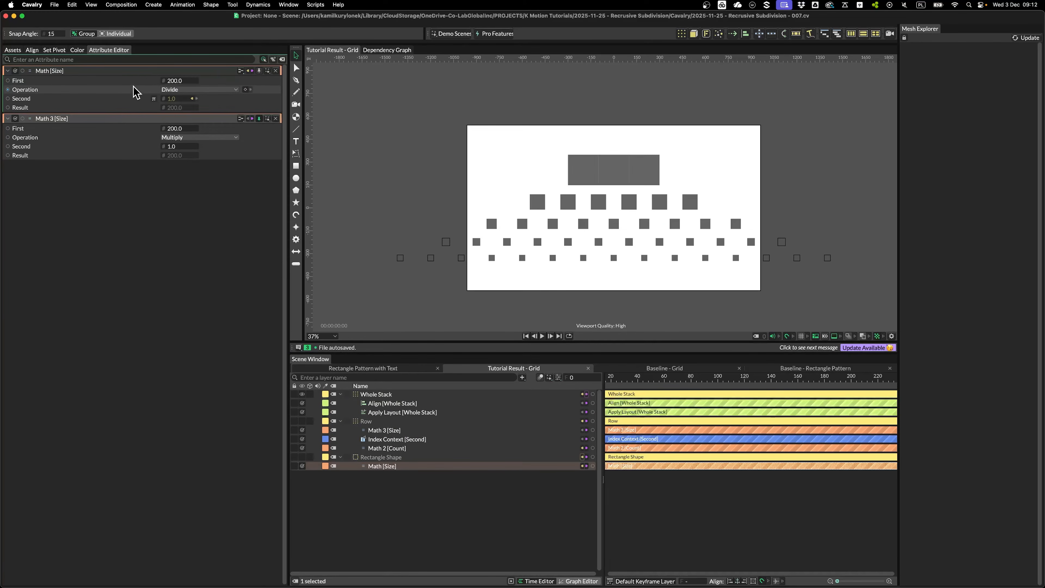
drag(163, 81, 163, 81)
drag(199, 43, 183, 131)
click(372, 430)
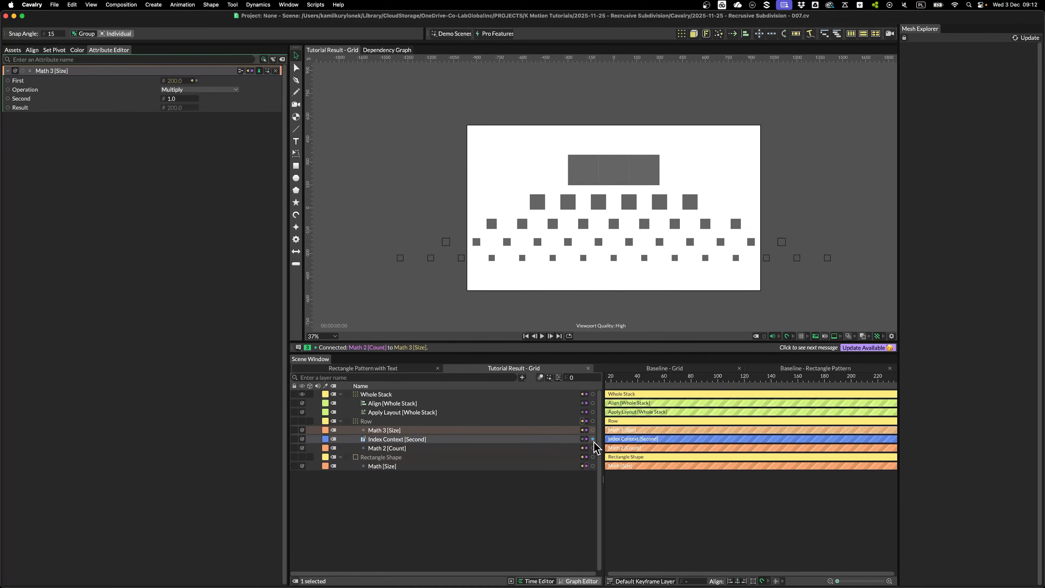
Feed Index Context into Math 3's Second with expression 'value + 1' and set Divide
drag(593, 440, 172, 99)
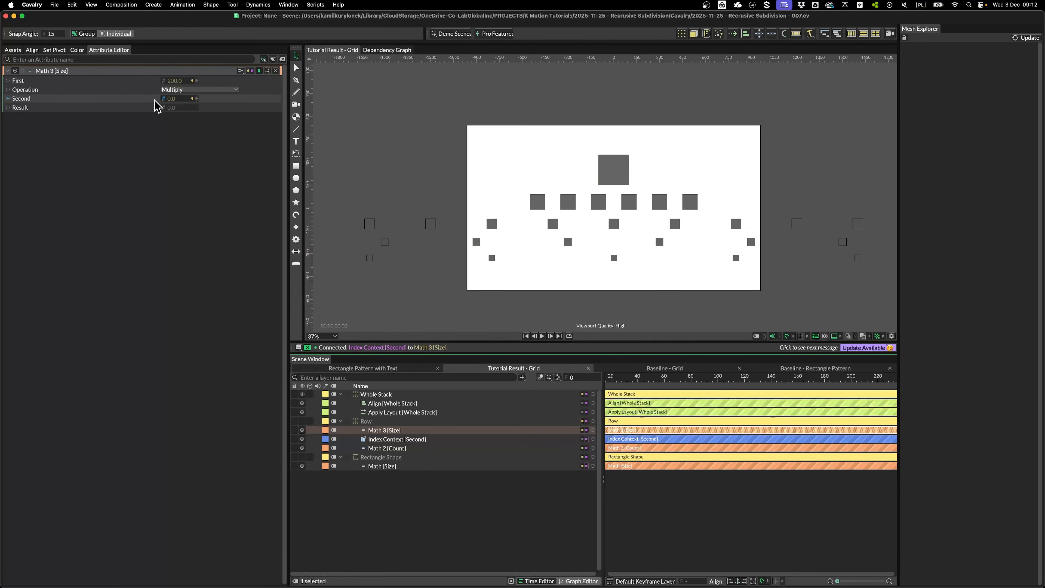
right_click(149, 105)
click(170, 125)
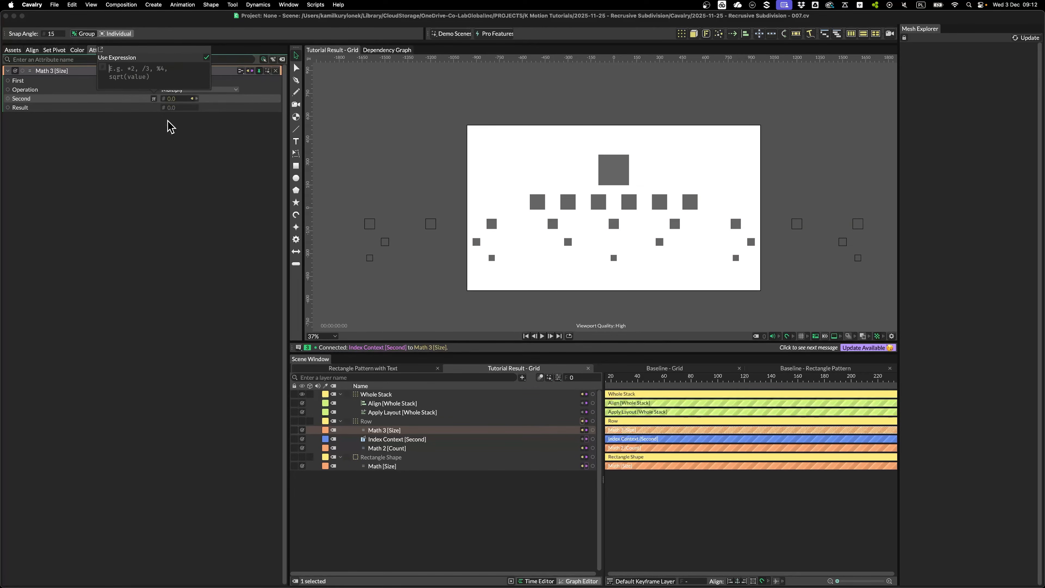
text(value + 1)
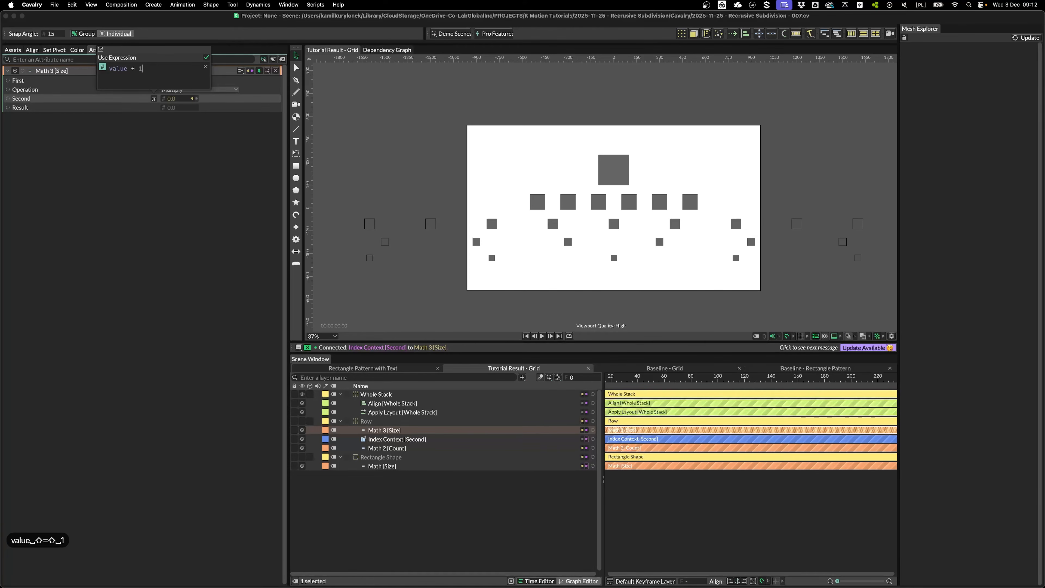
click(207, 188)
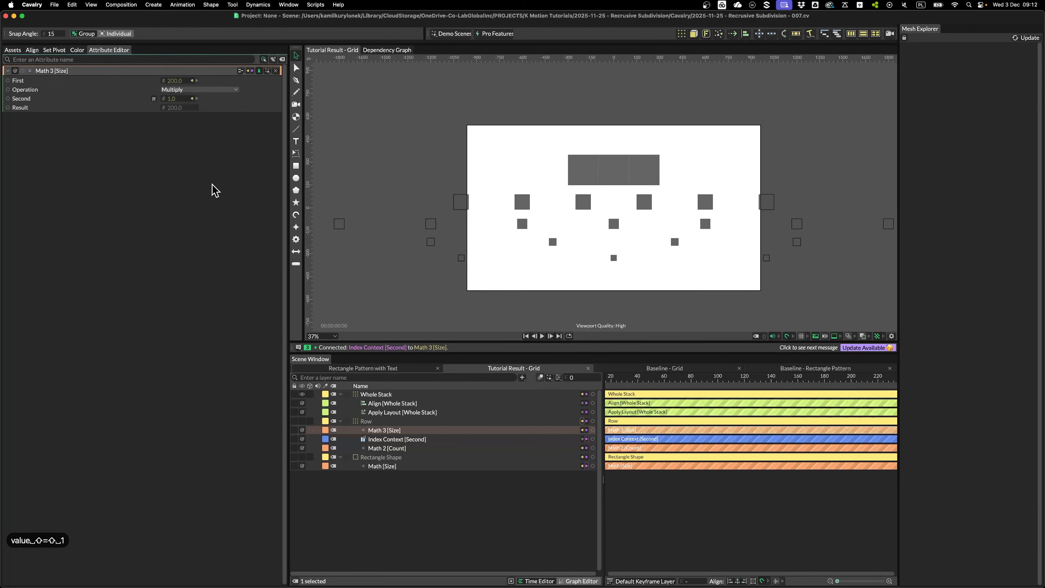
click(180, 95)
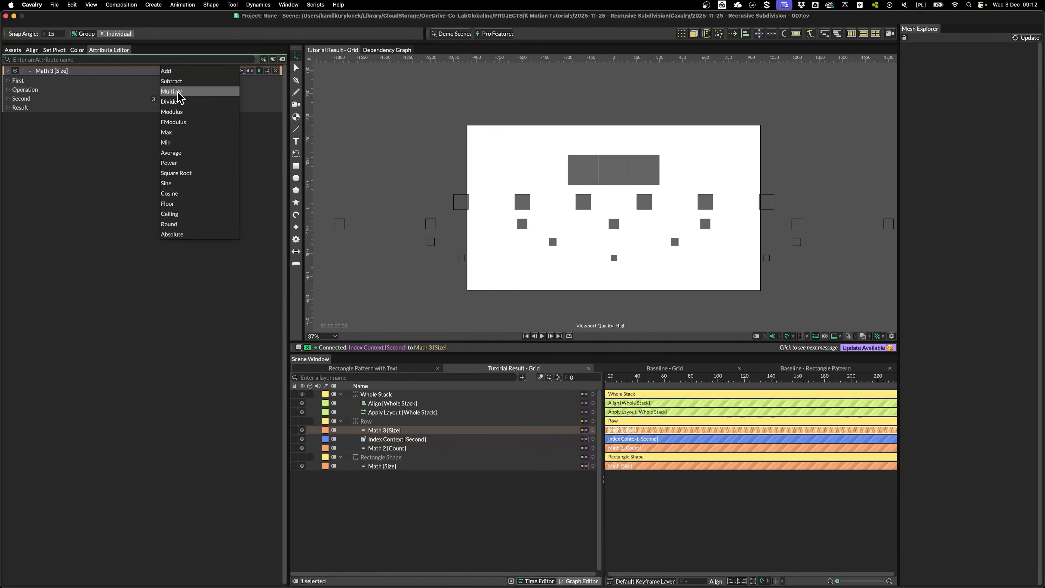
click(178, 100)
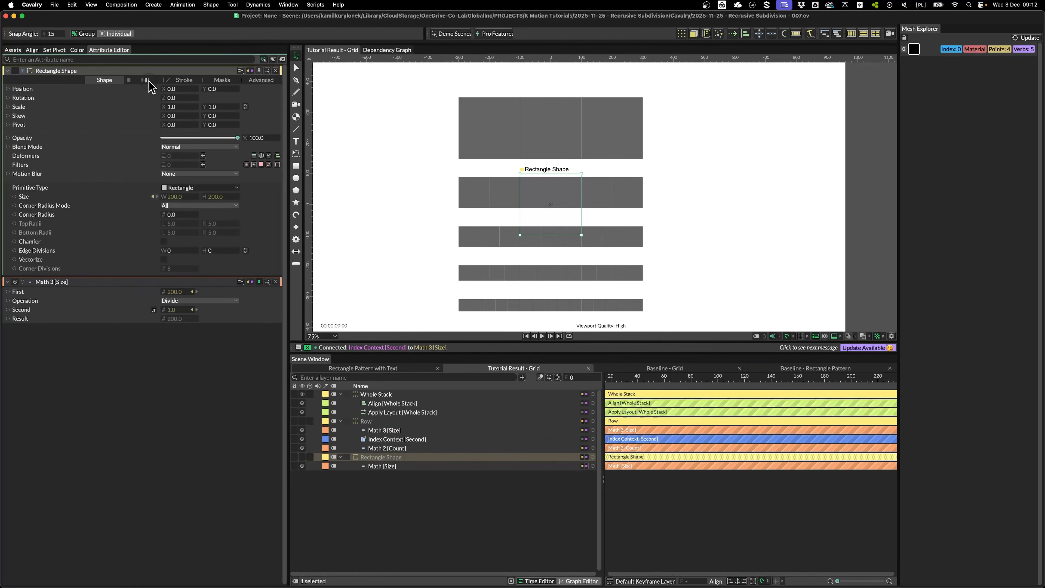
Drive the rectangle fill with a Color Array of grey 646464 and green 4ffd7a
click(145, 80)
right_click(134, 103)
mouse_move(242, 182)
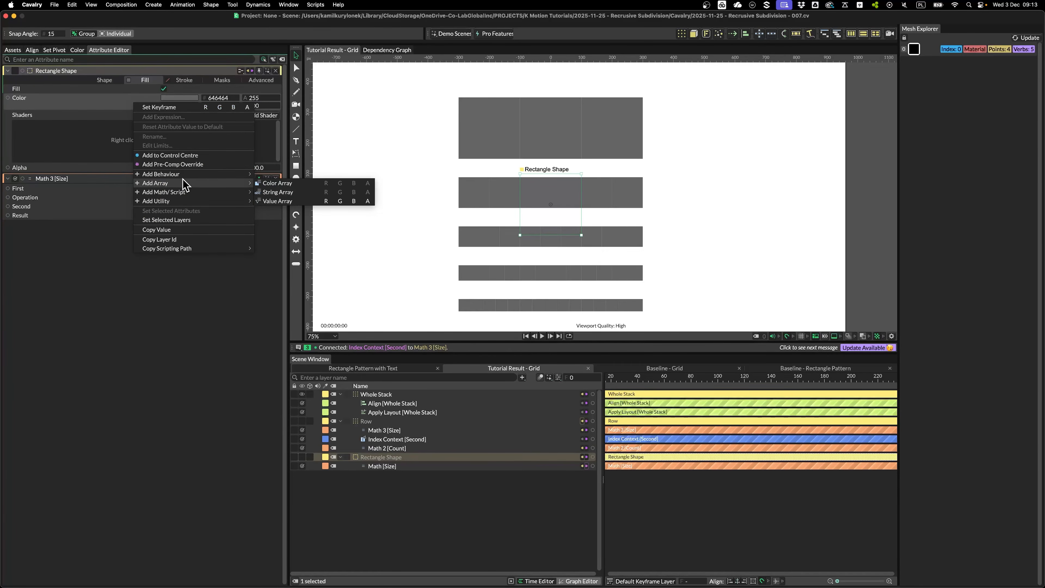
click(275, 183)
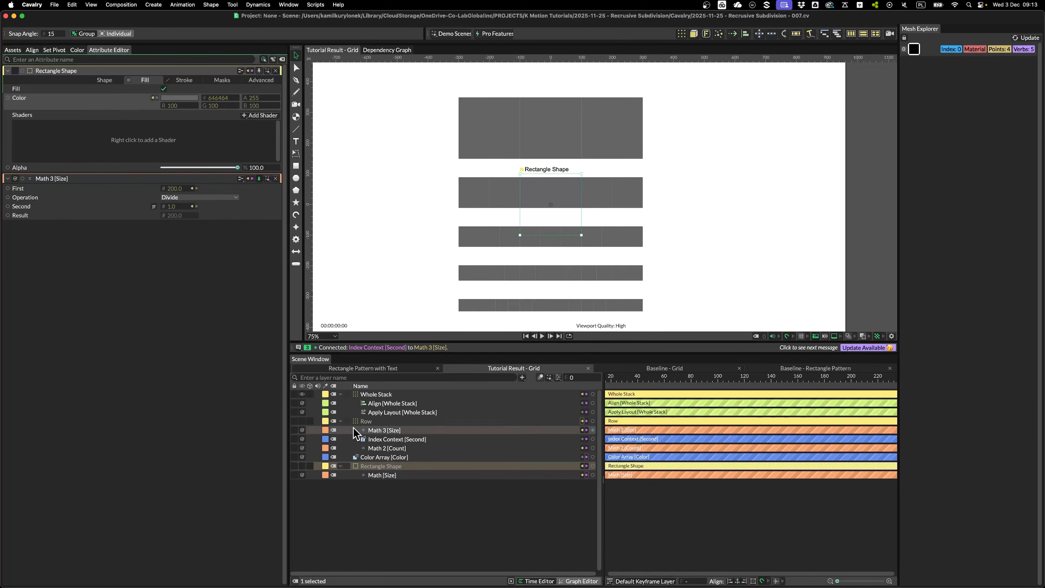
click(379, 466)
click(164, 117)
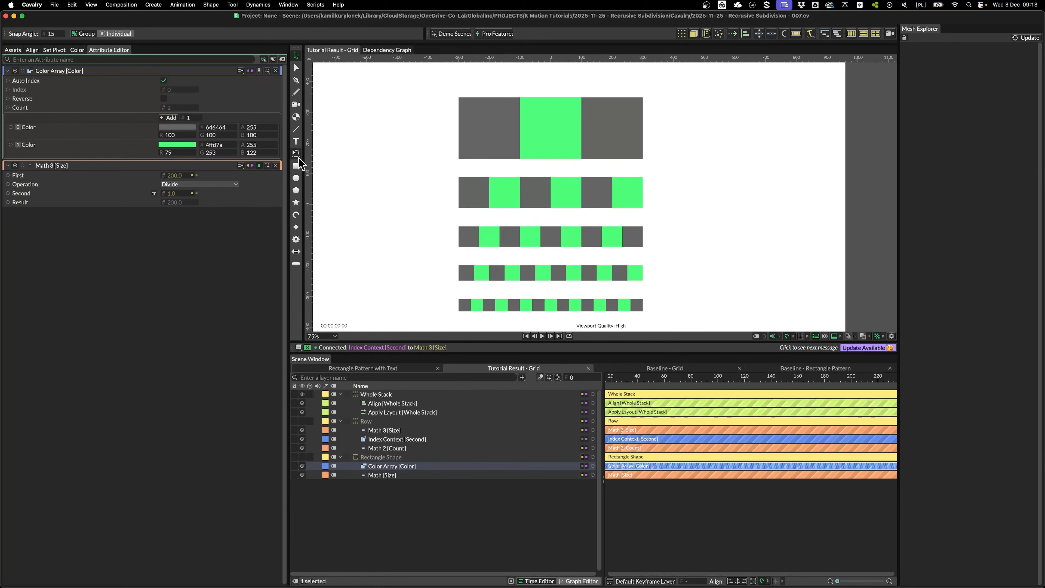
Collapse the array and size math panels, then inspect the count, index context and base size nodes
click(275, 70)
click(275, 70)
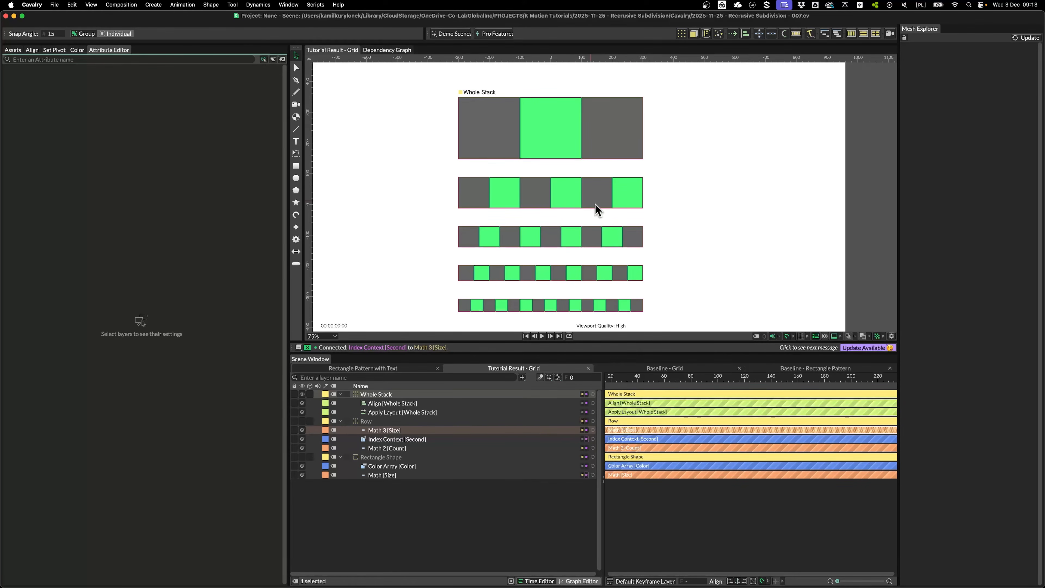
click(392, 449)
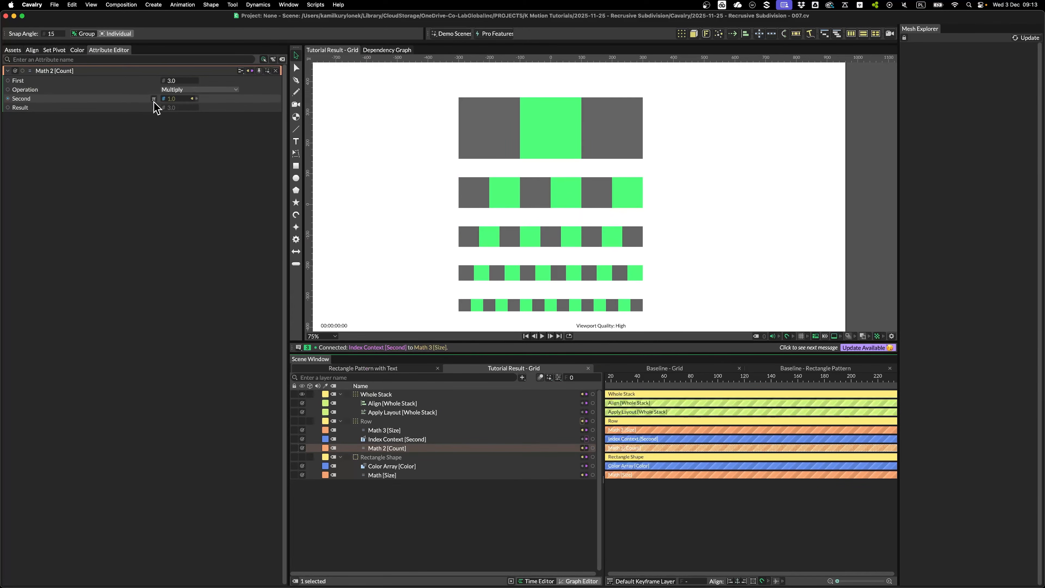
click(383, 440)
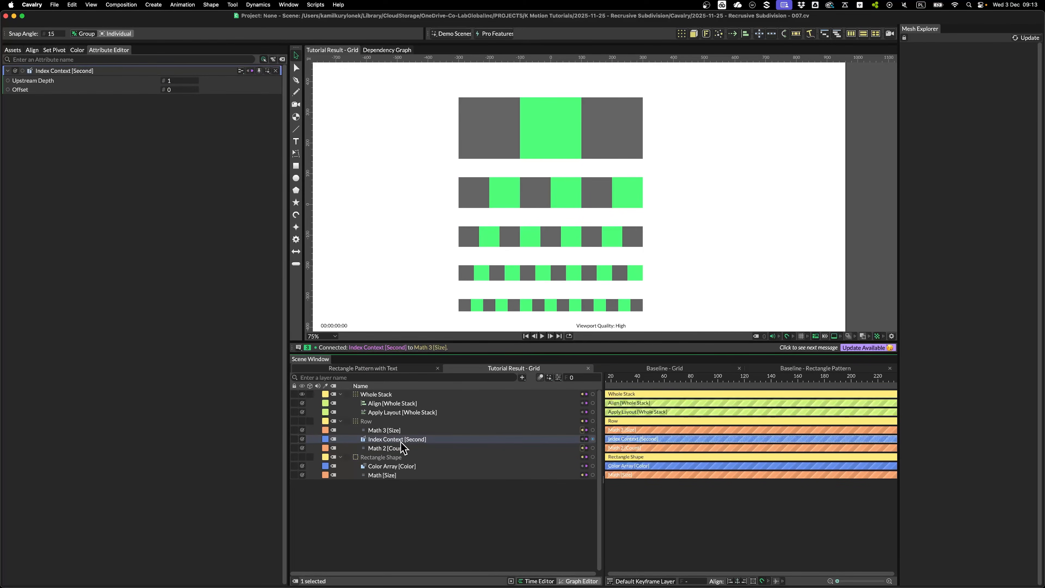
click(380, 476)
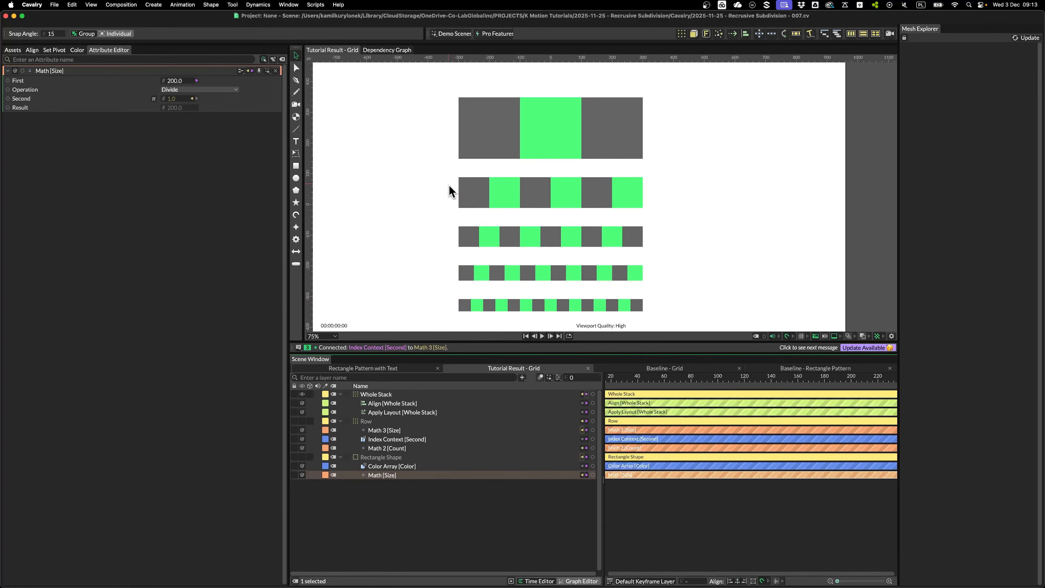
Turn on Reverse Layout Order in the Whole Stack's Apply Layout and set Spacing to 0
click(406, 413)
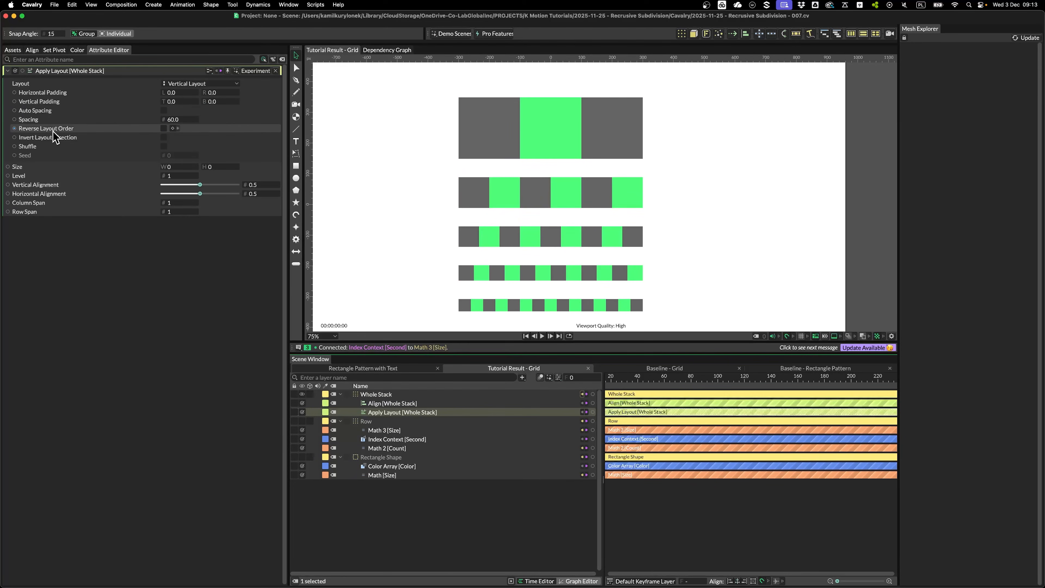
click(163, 128)
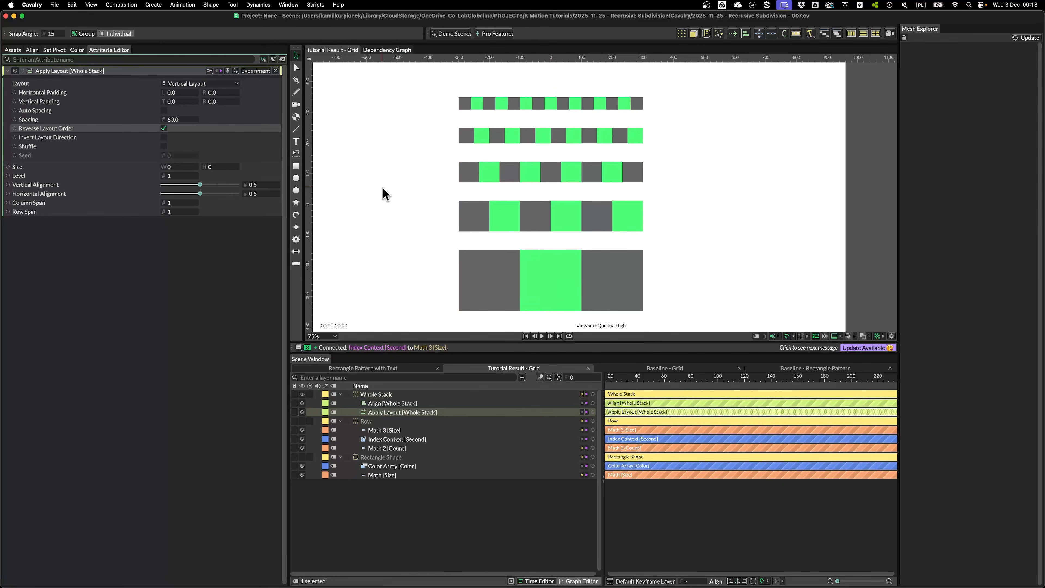
text(0)
key(Return)
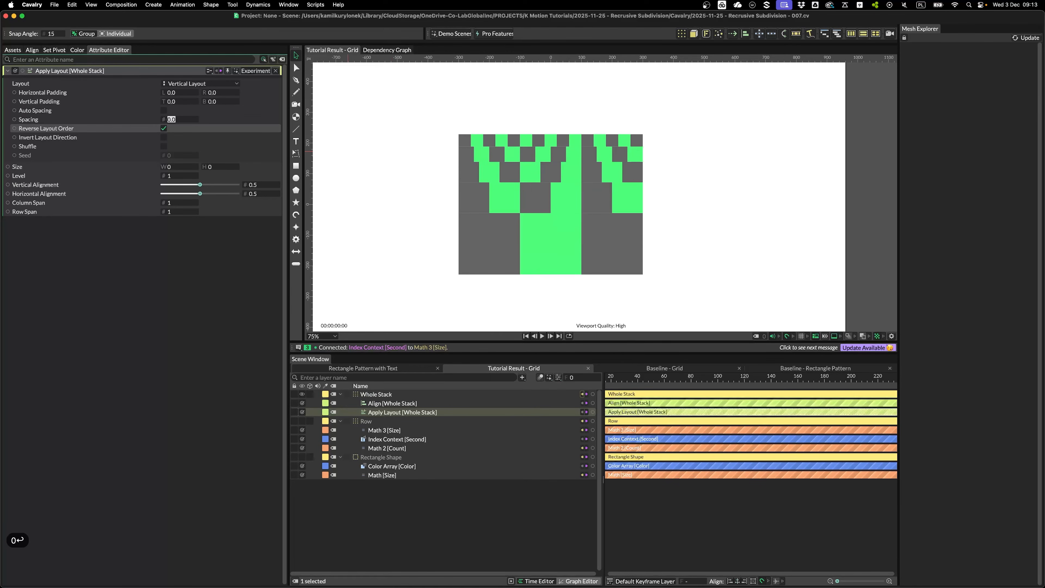
Set Math 2 [Count] First to 6 and the Whole Stack Count to 15
scroll(419, 182, down, 4)
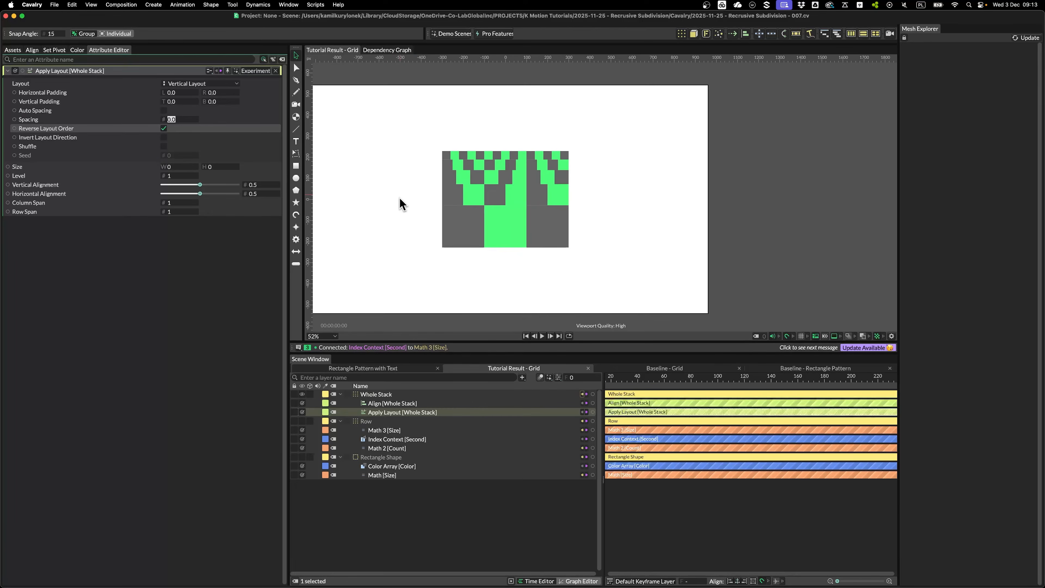
click(175, 80)
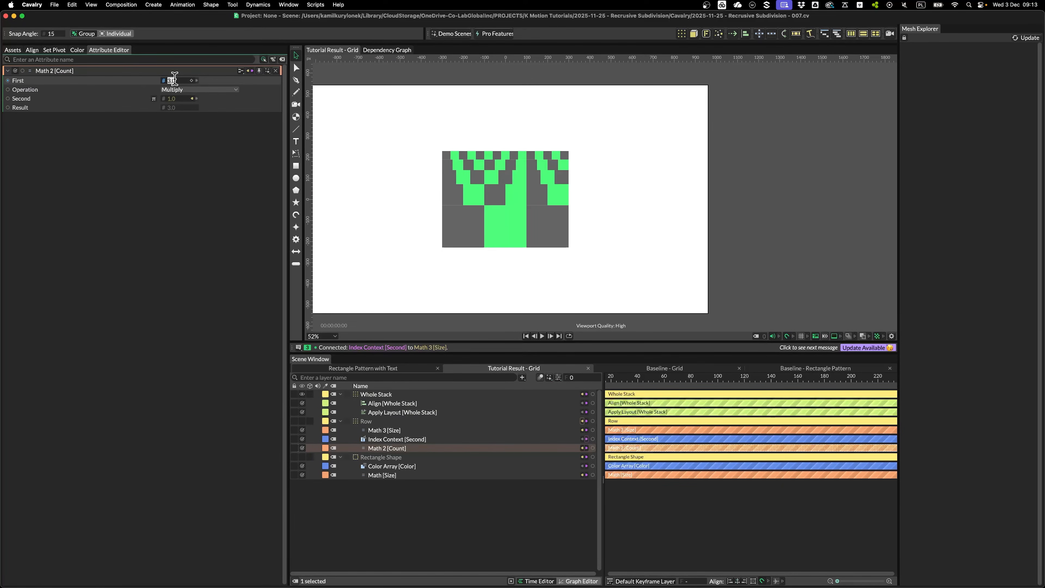
key(Up)
key(Up)
key(Up)
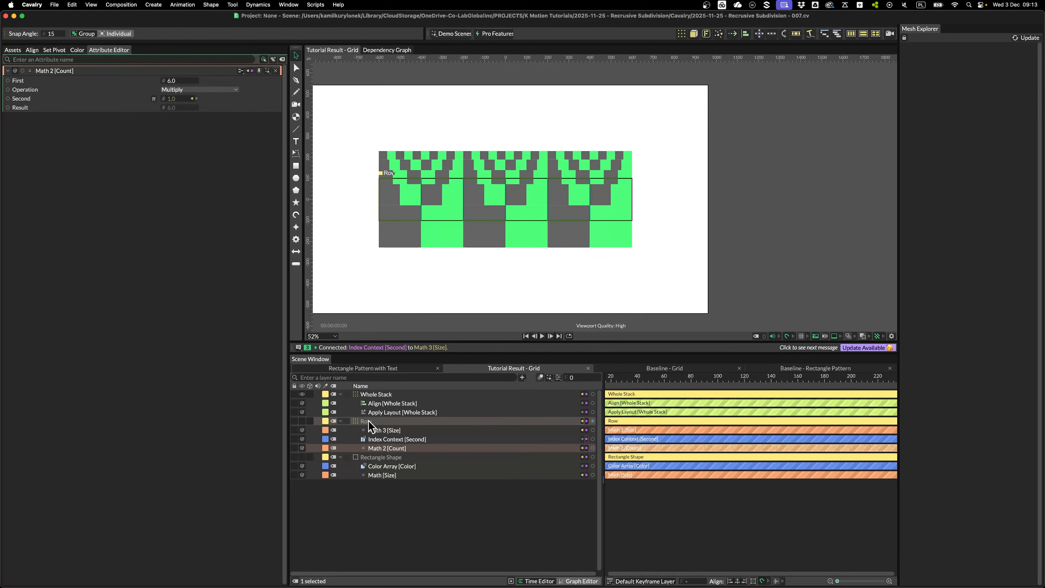
click(370, 394)
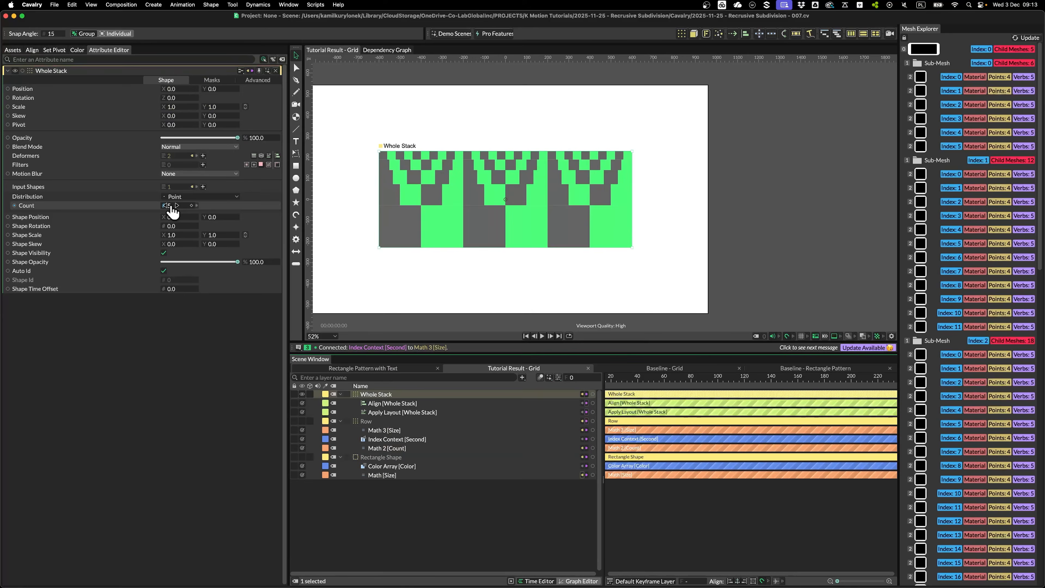
click(170, 205)
key(Up)
key(Up)
key(Up)
key(Up)
key(Up)
key(Up)
key(Up)
key(Up)
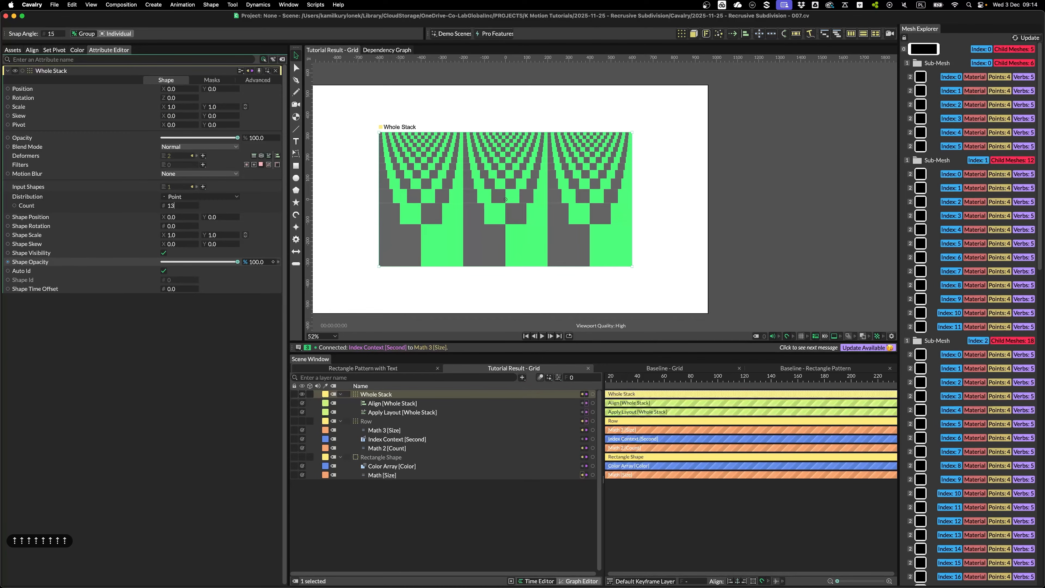
key(Up)
key(Up)
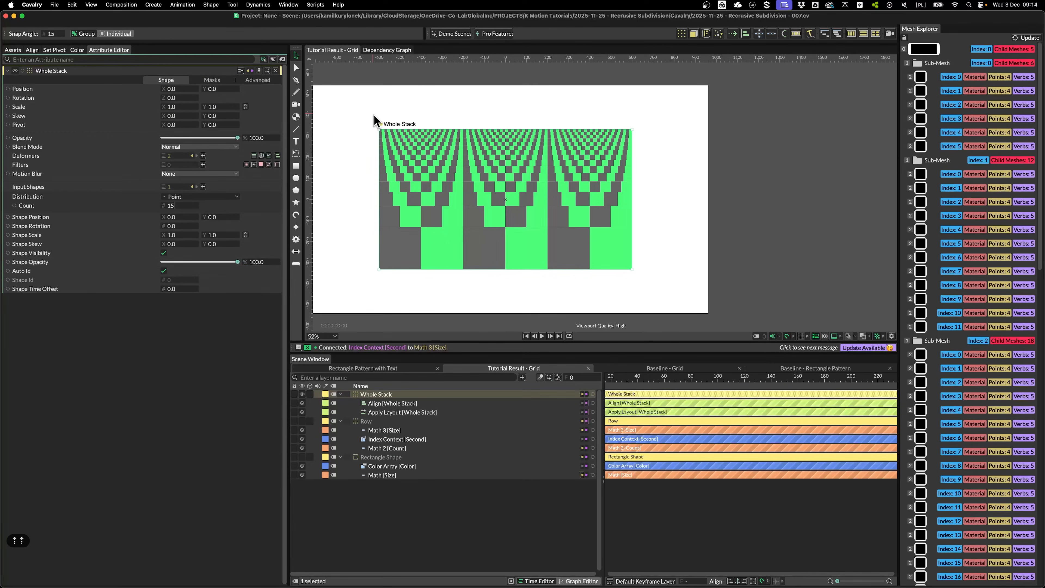
click(570, 281)
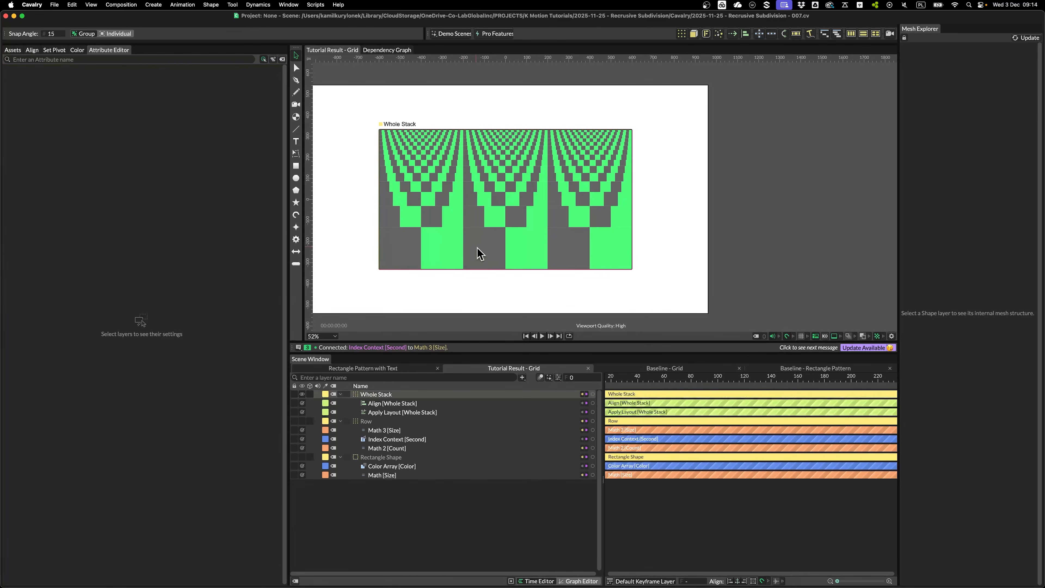
click(412, 136)
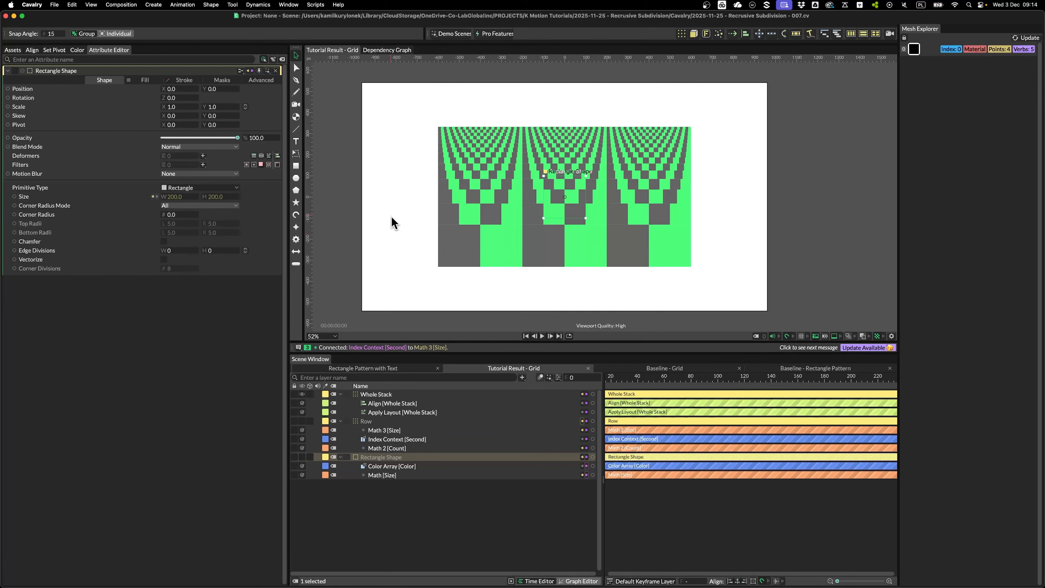
Turn every cell into a circle with Corner Radius 226, then select the Row layer
drag(179, 221, 356, 214)
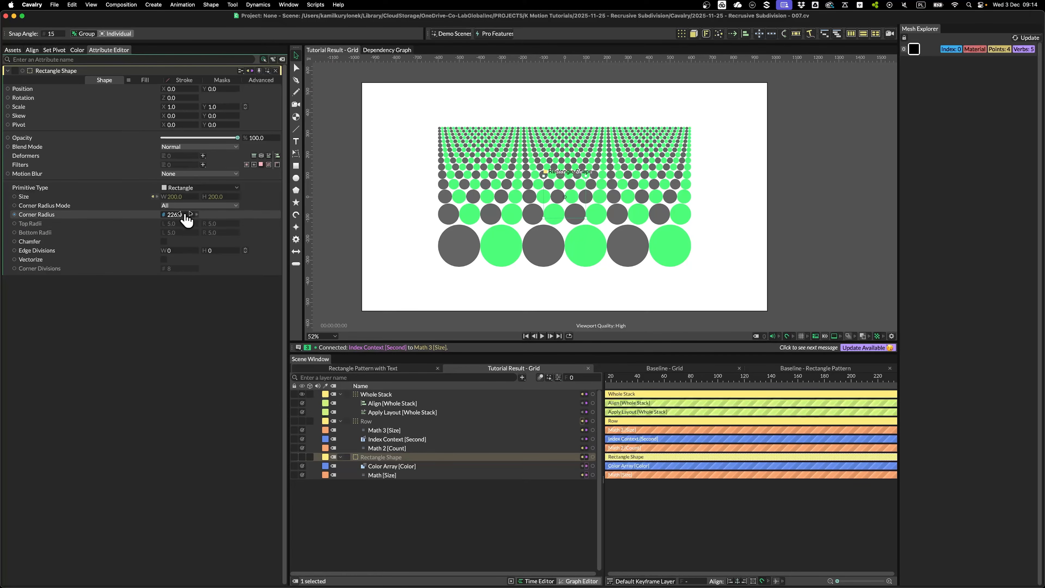
click(375, 141)
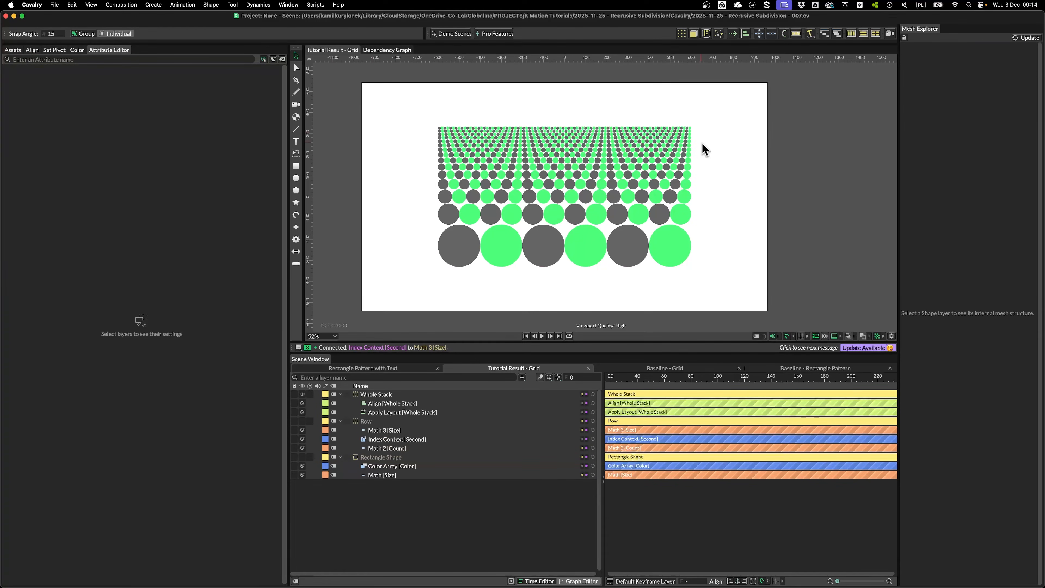
scroll(668, 97, up, 10)
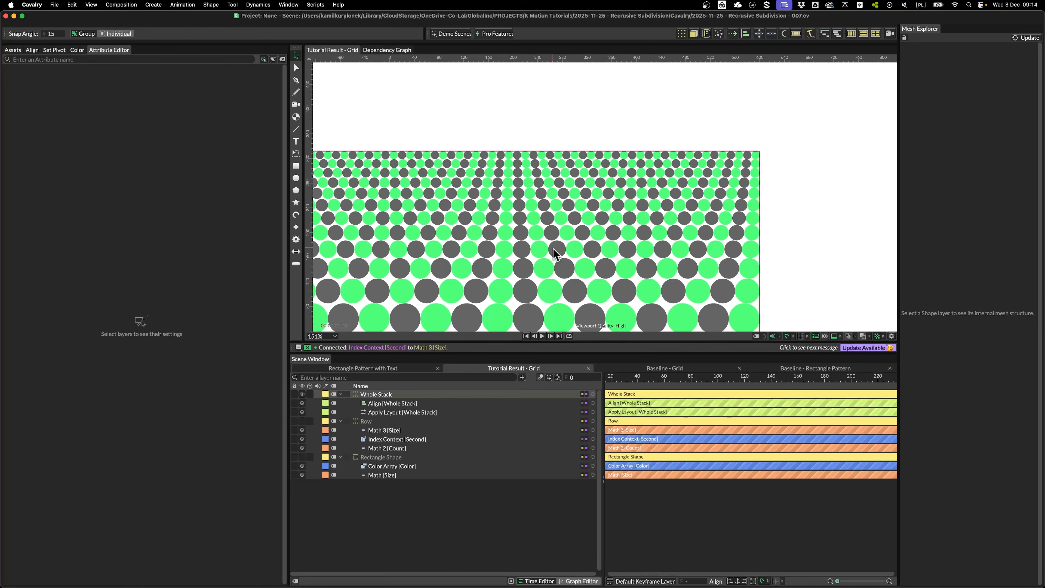
scroll(551, 251, down, 7)
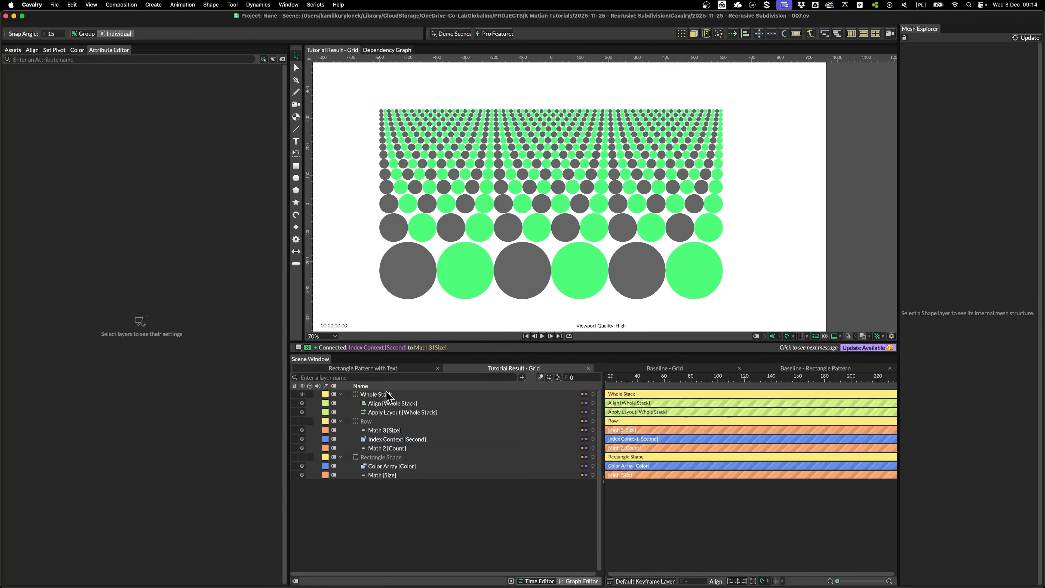
click(389, 421)
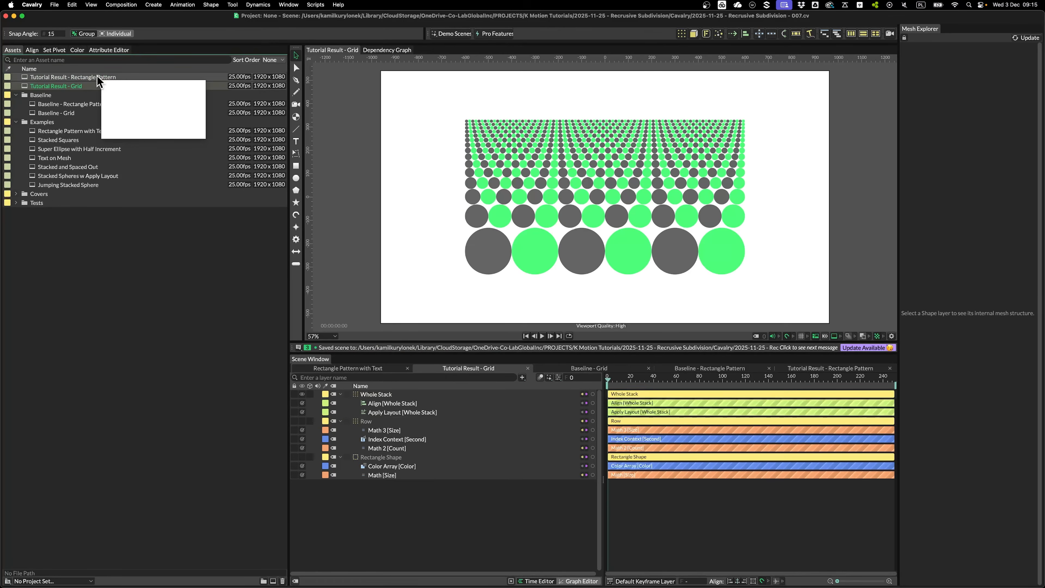
In the Tutorial Result - Rectangle Pattern composition, add a Rectangle Pattern 1000 wide
double_click(98, 77)
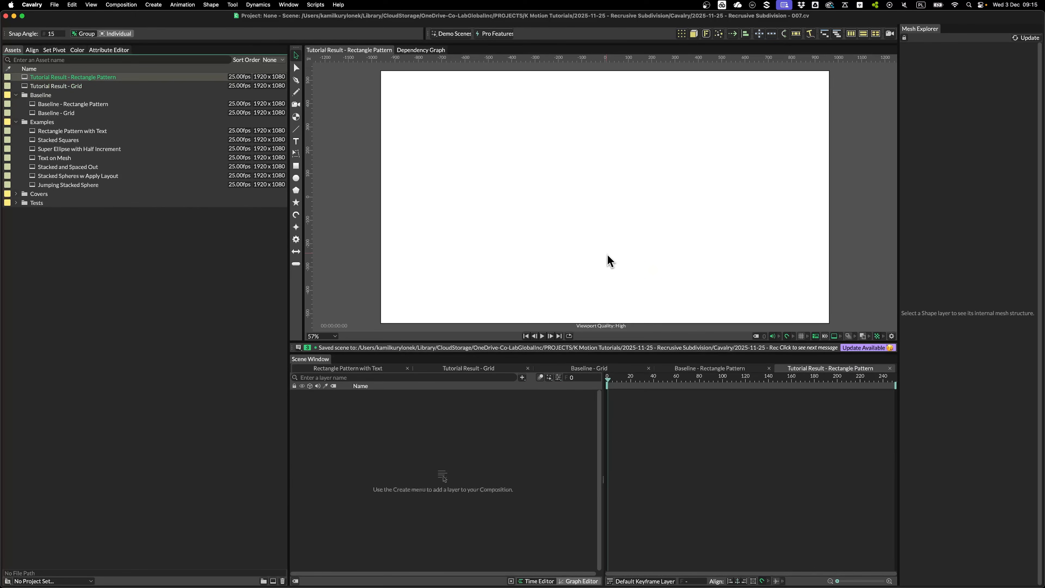
key(Return)
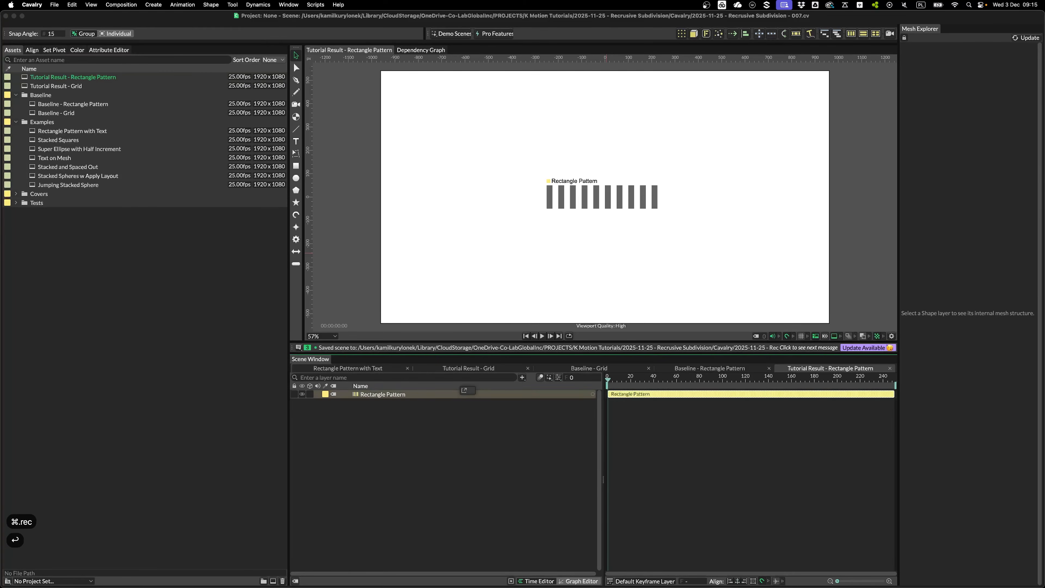
click(370, 394)
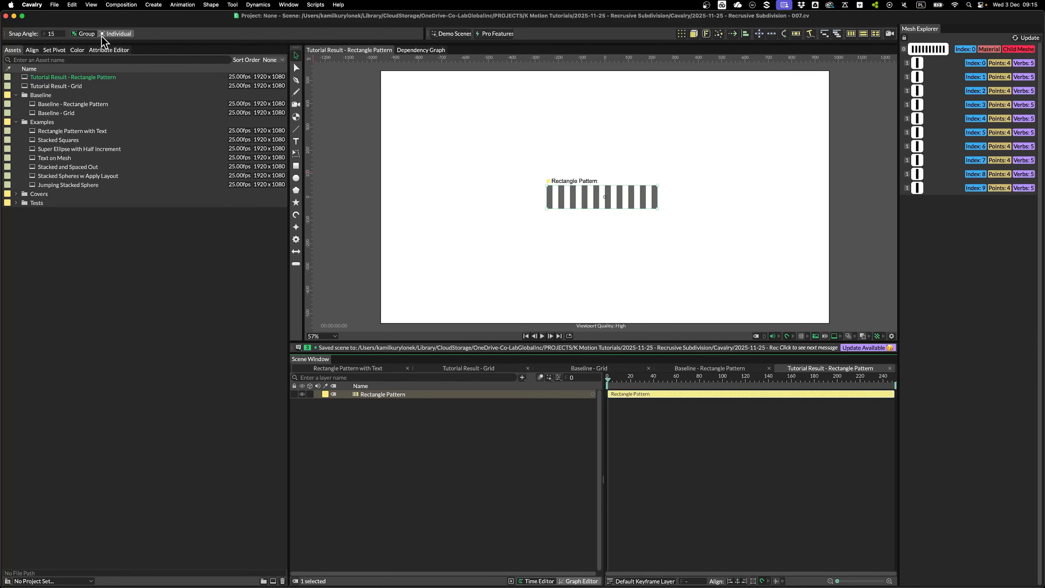
click(108, 50)
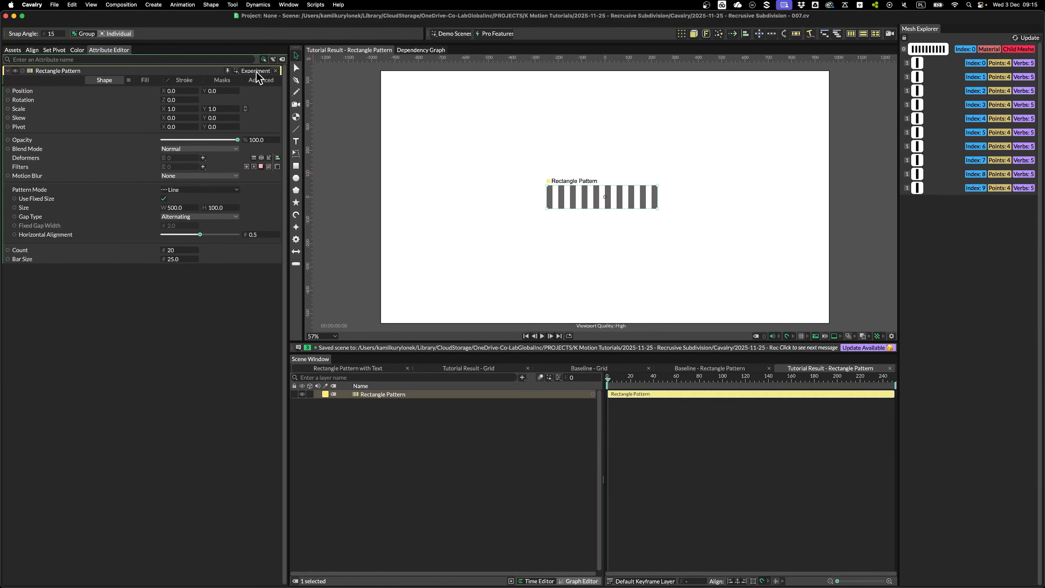
drag(177, 208, 457, 285)
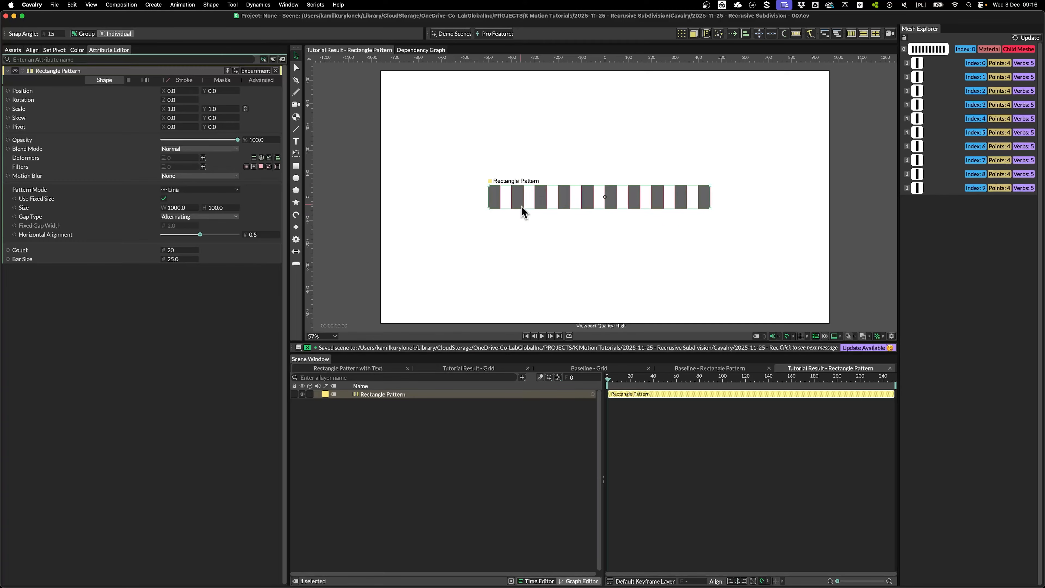
Keep the bars in a straight line, set Gap Type to None, and add a Sub-Mesh deformer
click(205, 190)
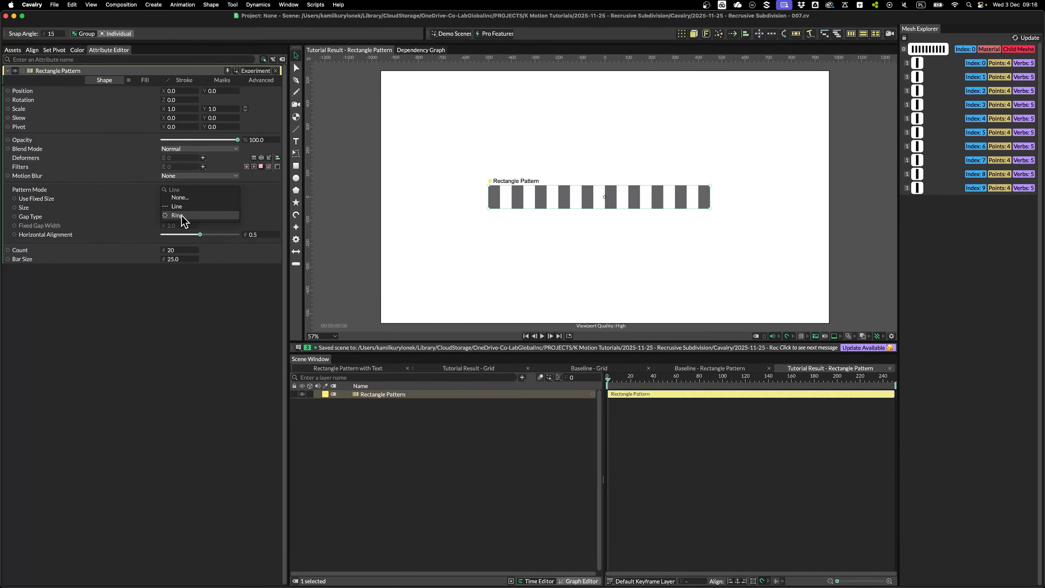
click(206, 198)
click(202, 190)
click(205, 196)
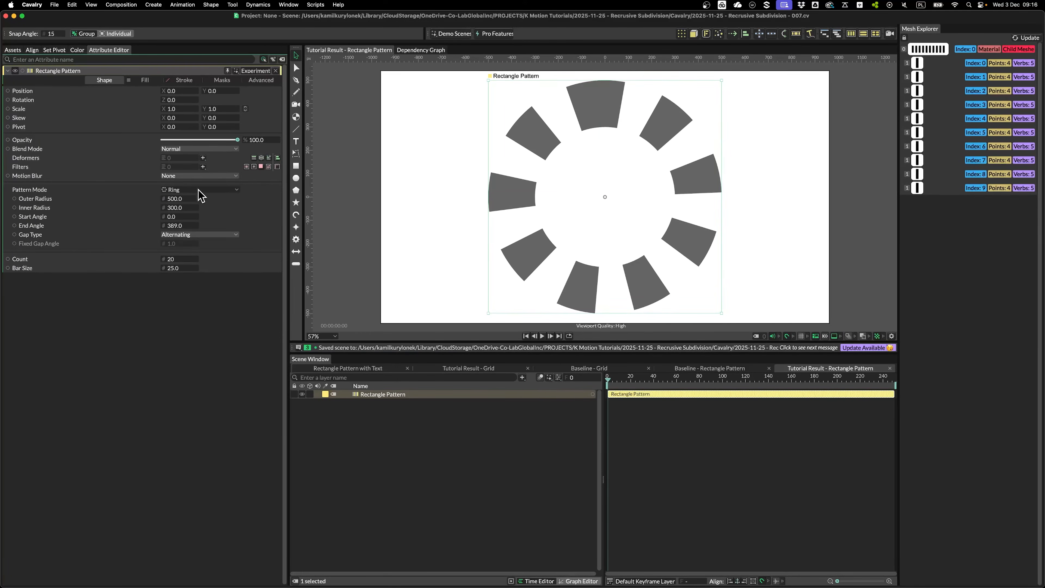
click(205, 191)
click(181, 192)
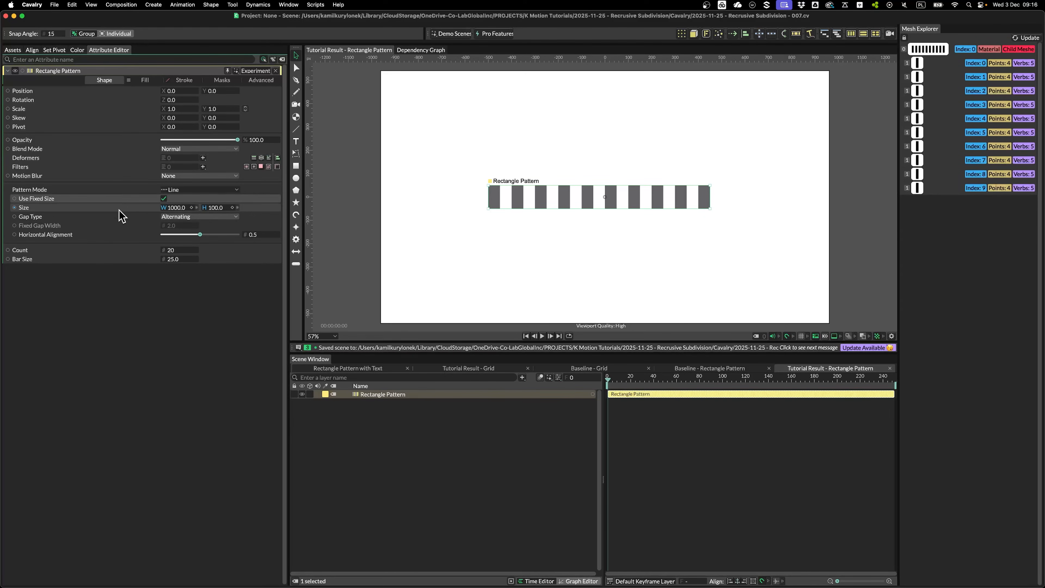
click(195, 217)
click(196, 208)
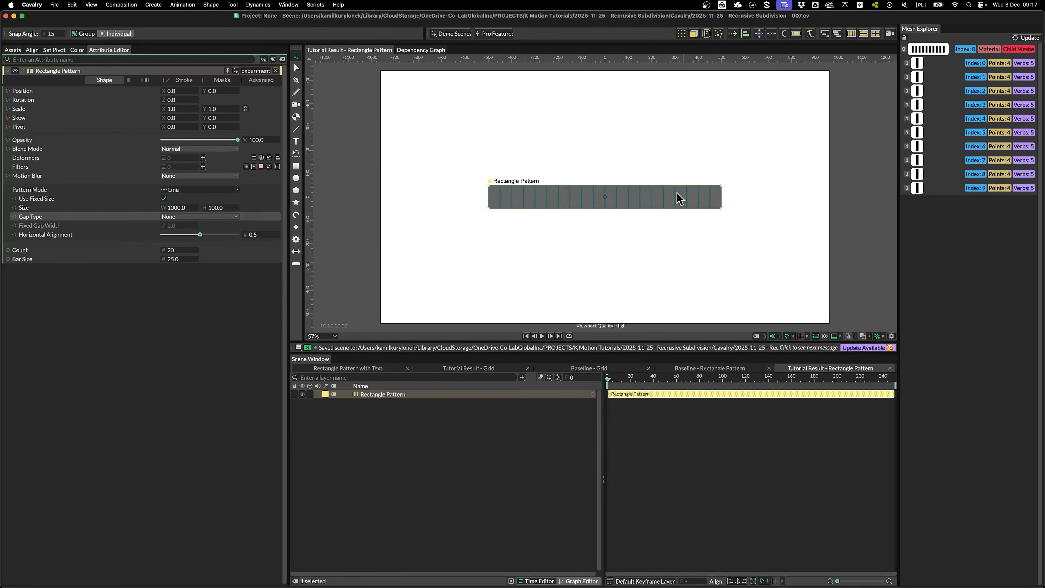
scroll(671, 178, up, 5)
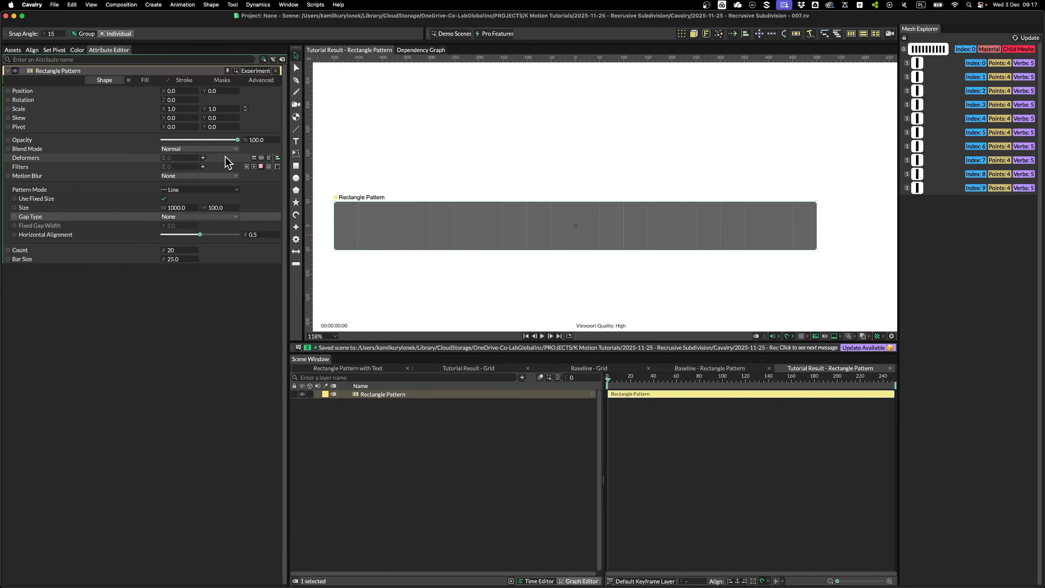
click(253, 158)
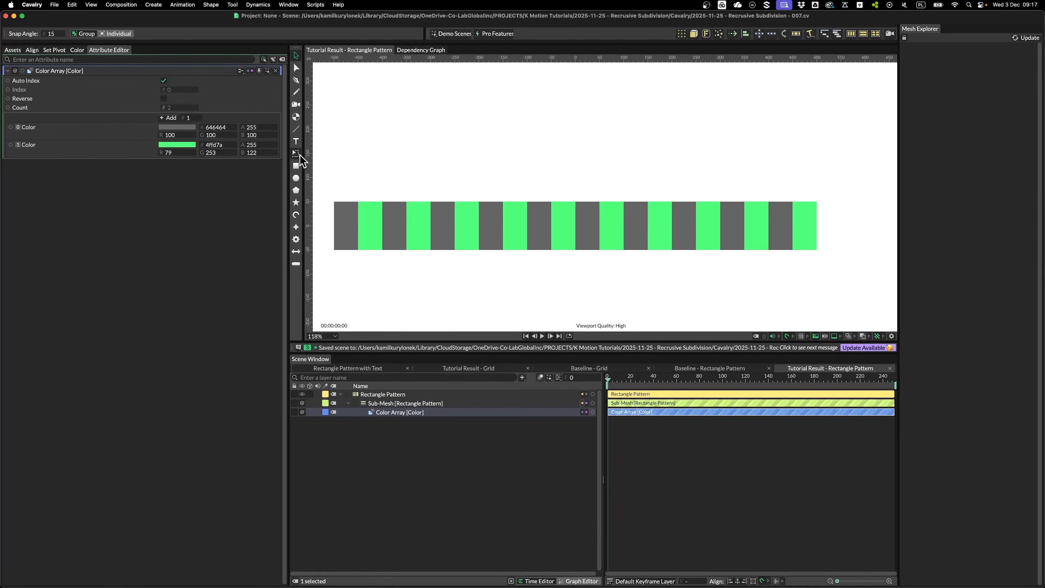
Set the Rectangle Pattern Count to 5 and enlarge Bar Size to 105
scroll(527, 191, down, 3)
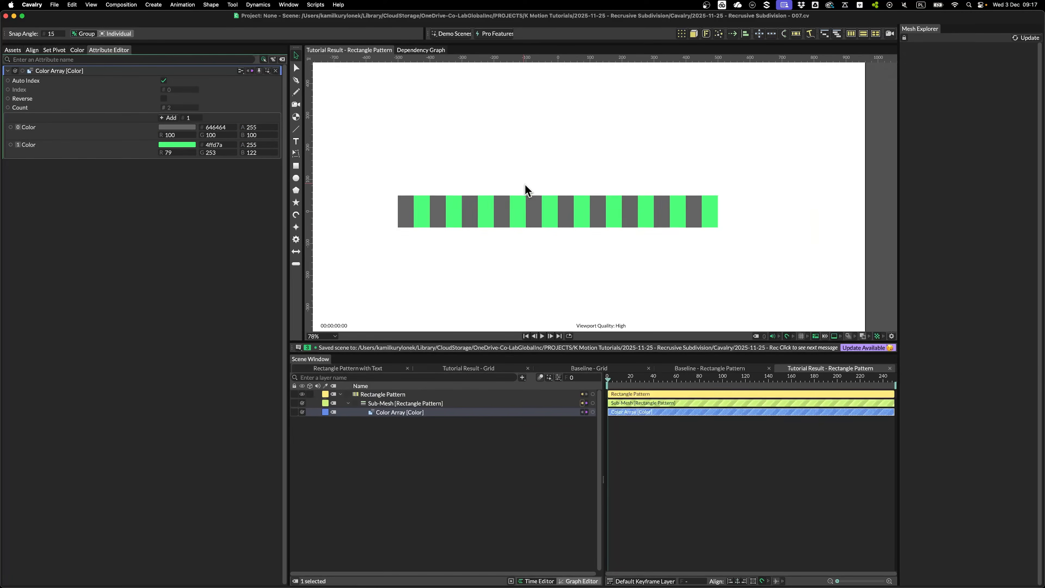
drag(482, 271, 487, 271)
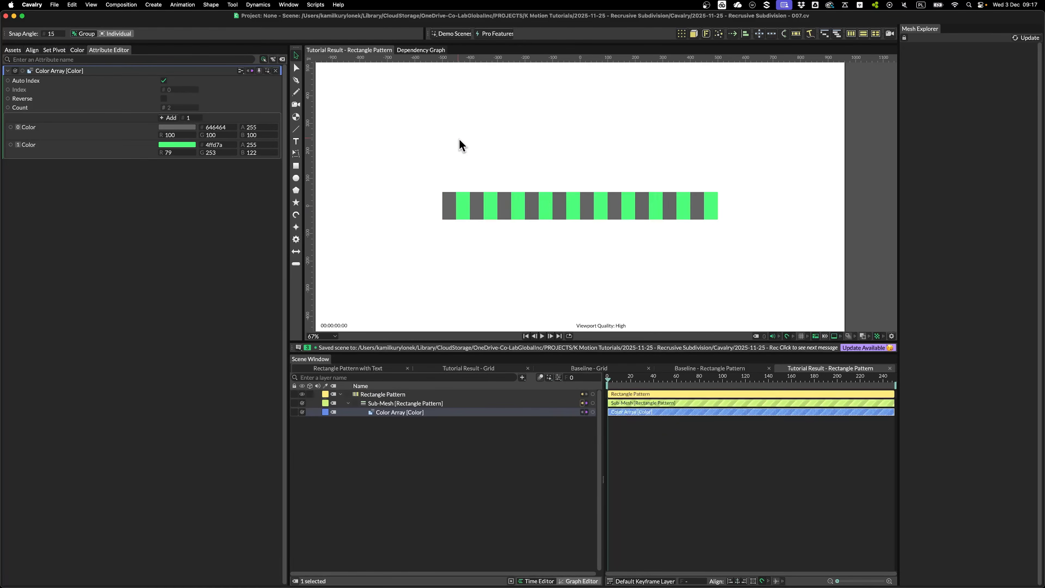
click(384, 394)
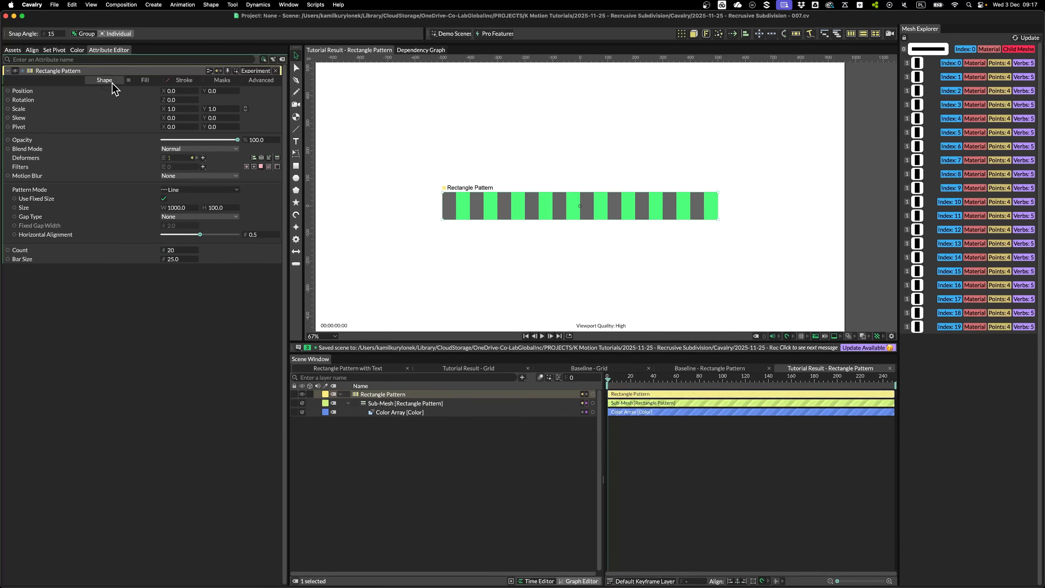
click(176, 250)
text(5)
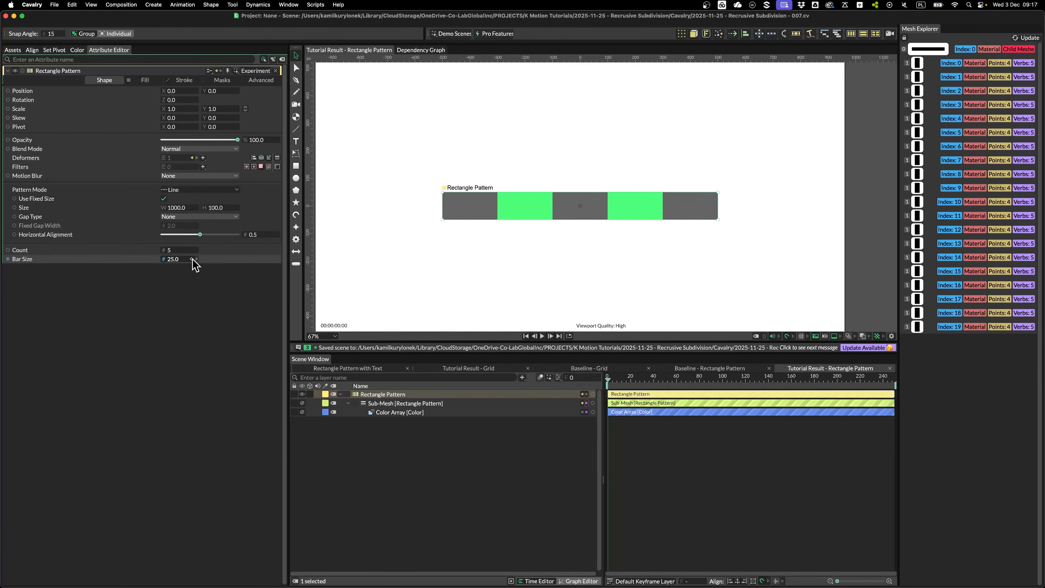
drag(178, 260, 214, 282)
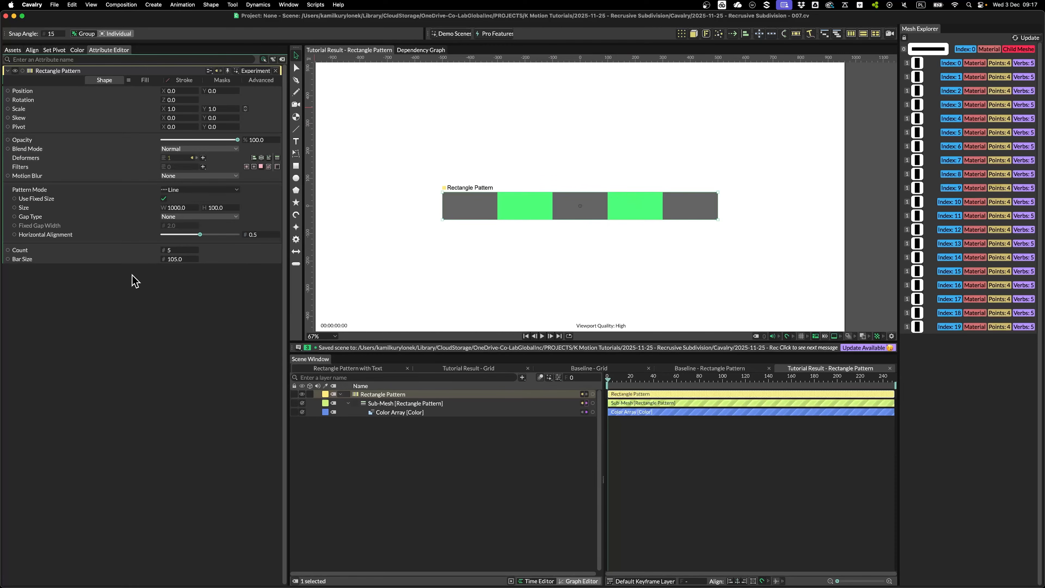
Try a Noise behaviour on Bar Size, preview it, then delete it
right_click(142, 259)
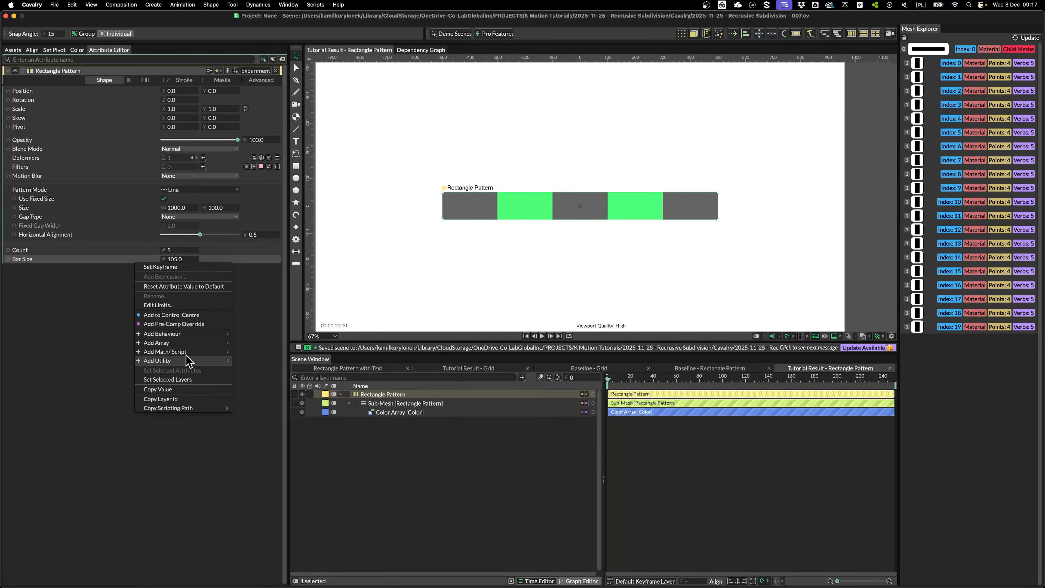
mouse_move(191, 334)
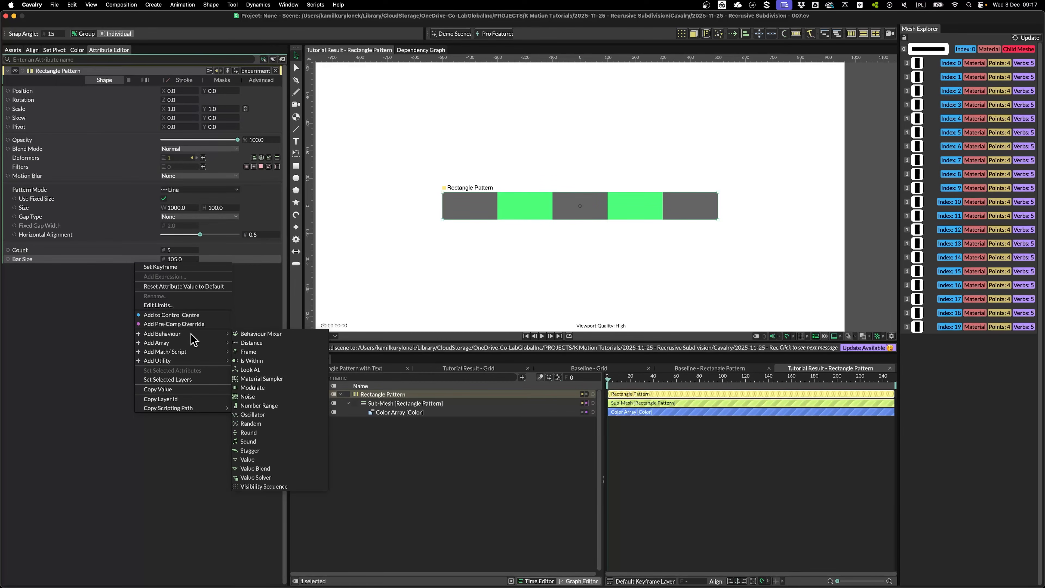
click(257, 397)
drag(634, 381, 732, 412)
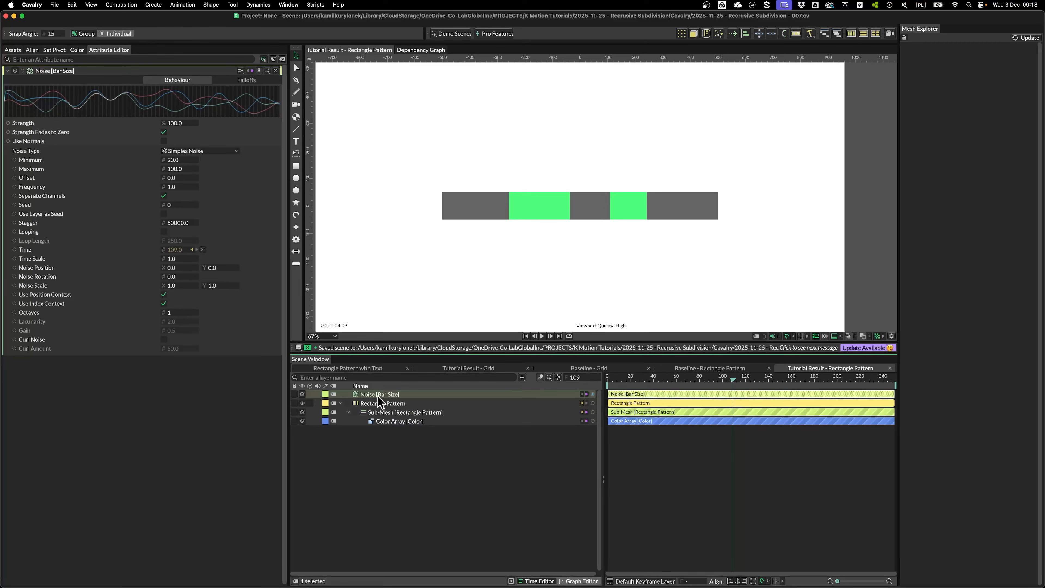
key(Delete)
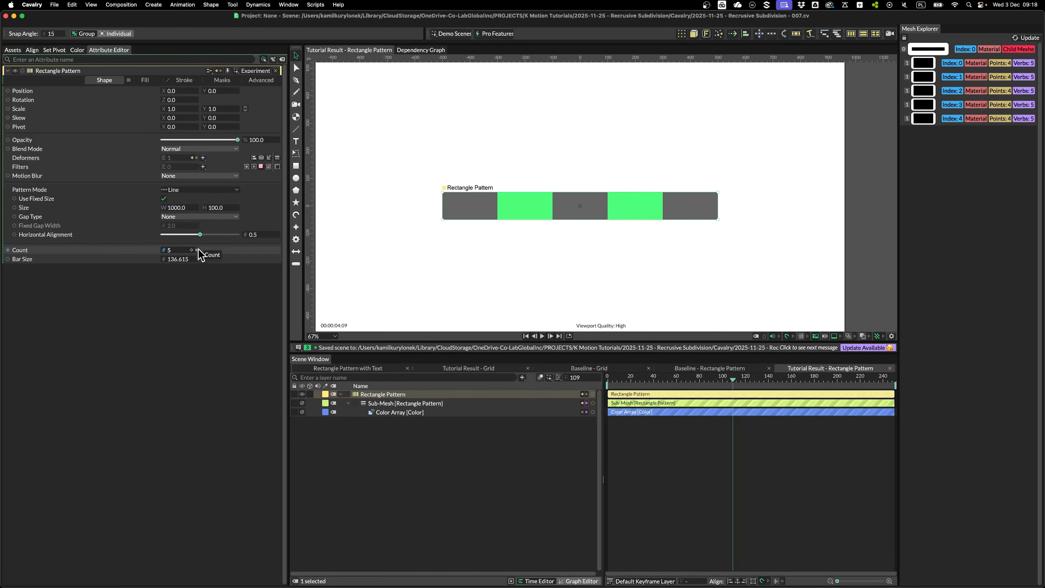
right_click(143, 259)
mouse_move(191, 331)
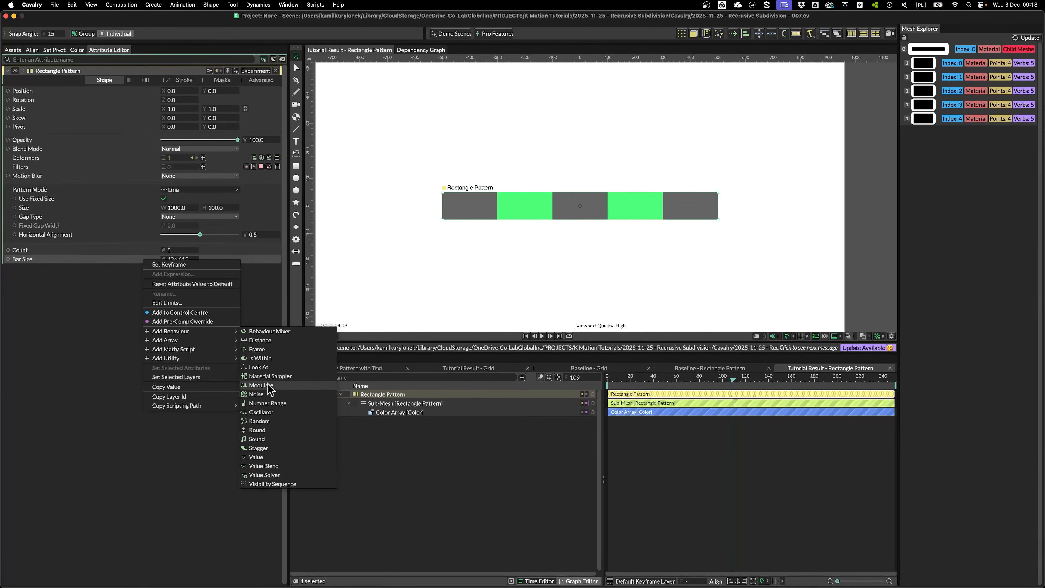
click(74, 323)
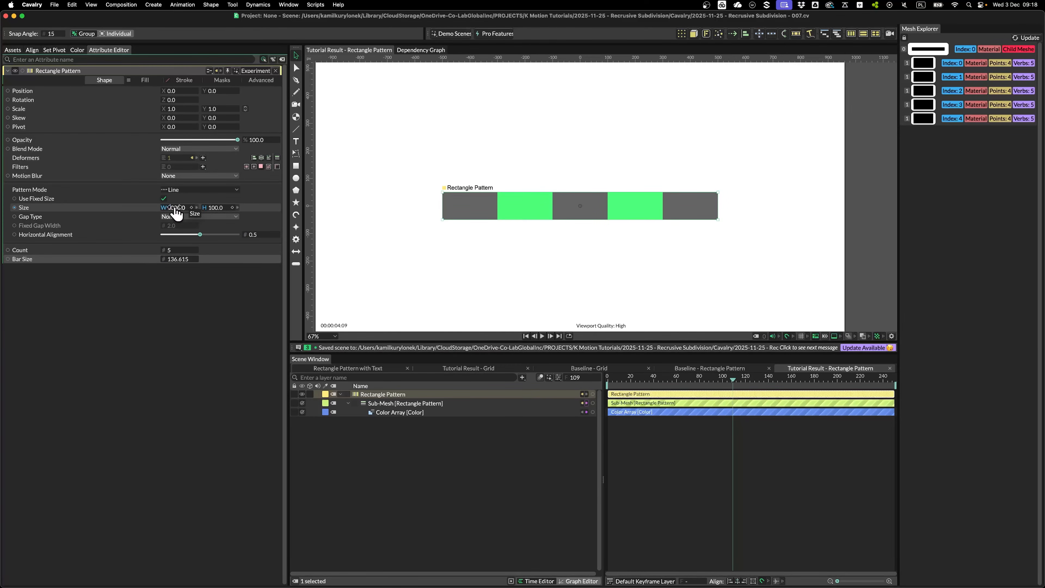
Keep the width at 1000 and set the pattern's Size H to 200
drag(177, 212, 326, 196)
key(super+z)
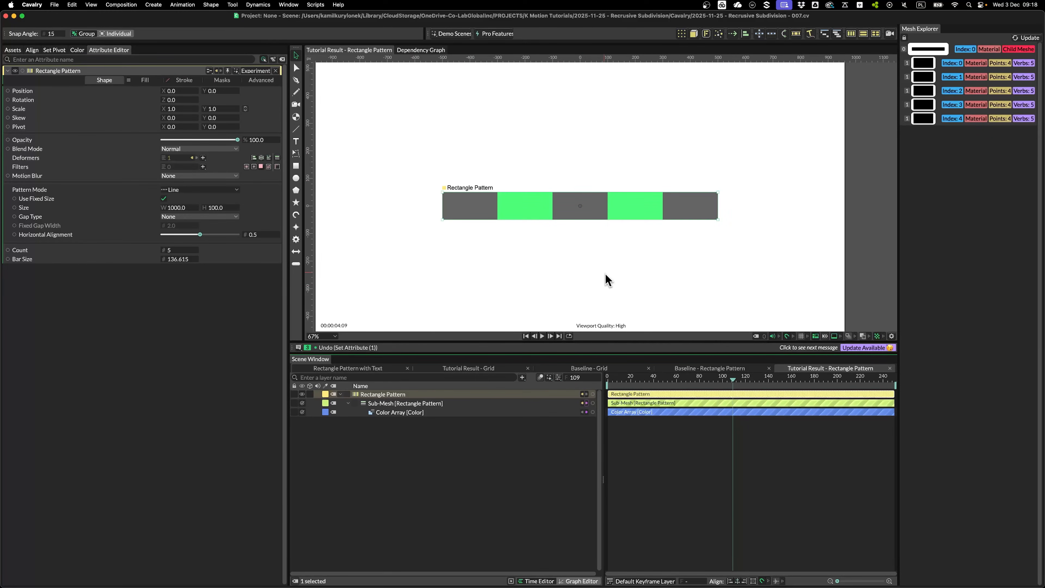
click(219, 208)
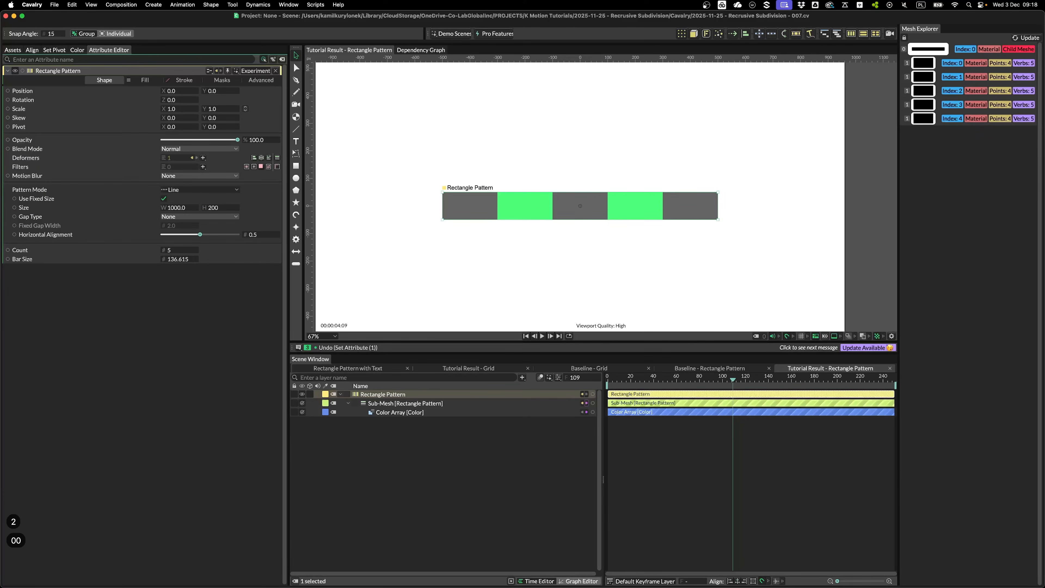
key(Return)
click(396, 395)
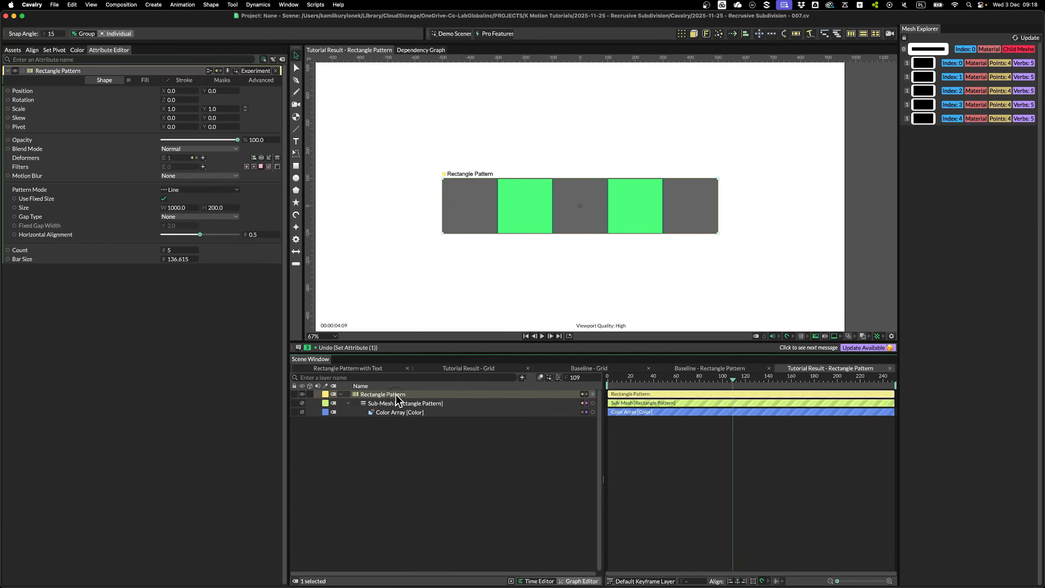
Wrap the pattern in a Stack duplicator with Point distribution and Count 5
click(681, 35)
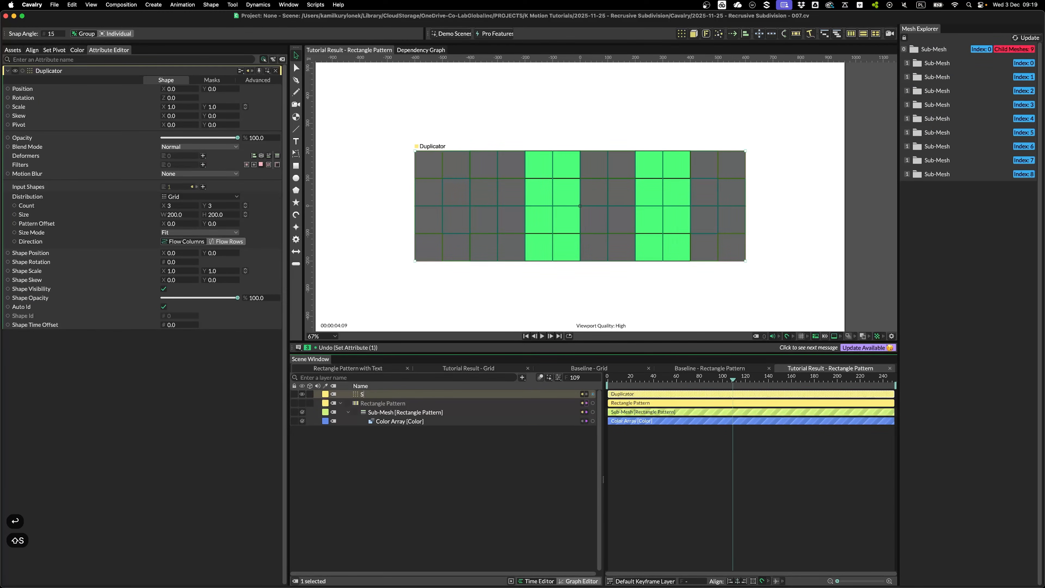
key(Return)
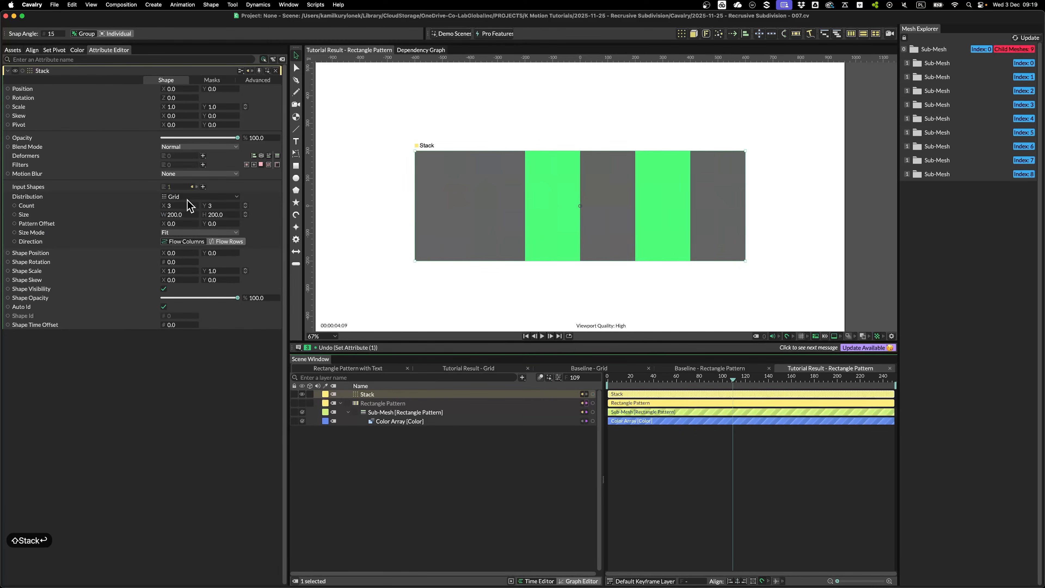
click(187, 197)
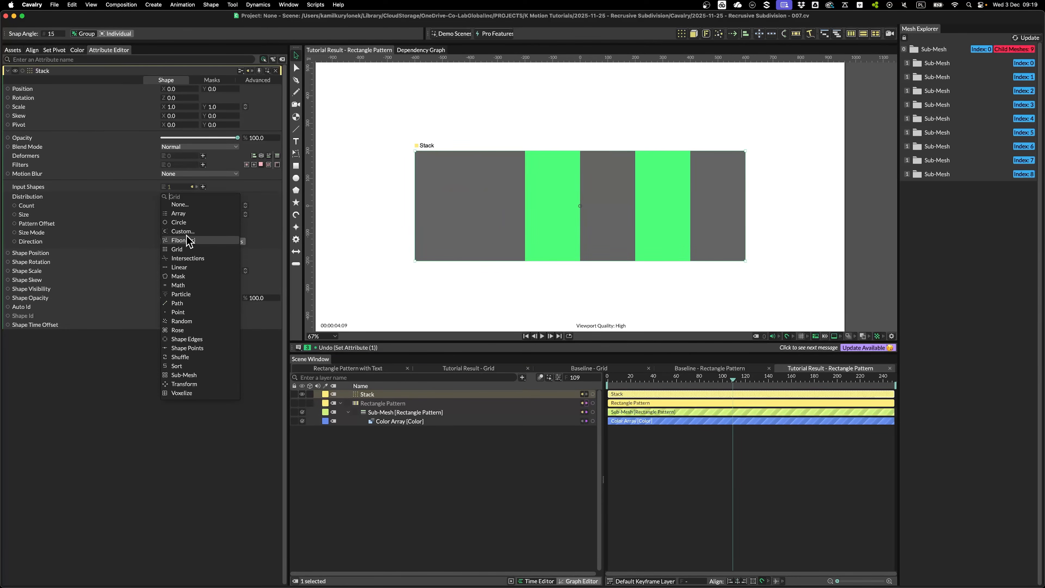
click(177, 314)
click(178, 207)
text(5)
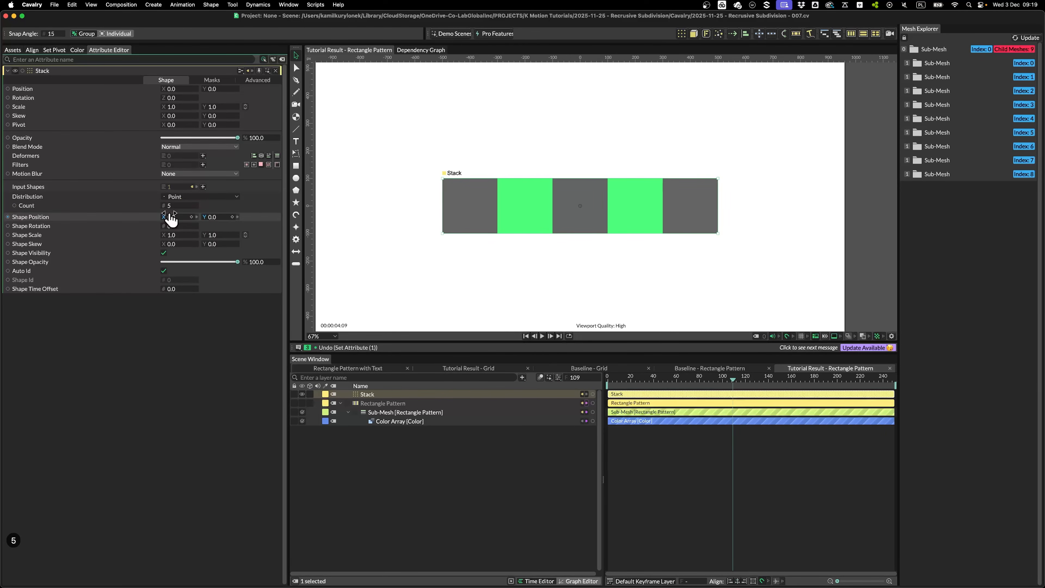
Add an Apply Layout deformer parented under the Stack
click(203, 155)
click(225, 165)
drag(371, 394, 370, 403)
Set Apply Layout to Vertical Layout with all paddings and spacing at 0
click(198, 84)
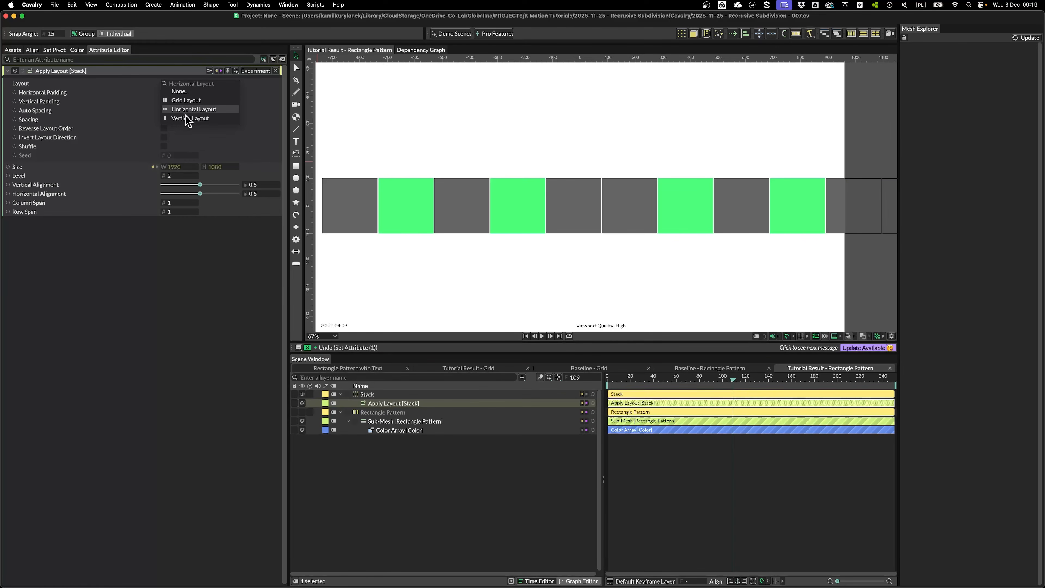
click(189, 119)
click(177, 93)
text(0)
key(Tab)
text(0)
key(Tab)
text(0)
key(Tab)
text(0)
click(177, 120)
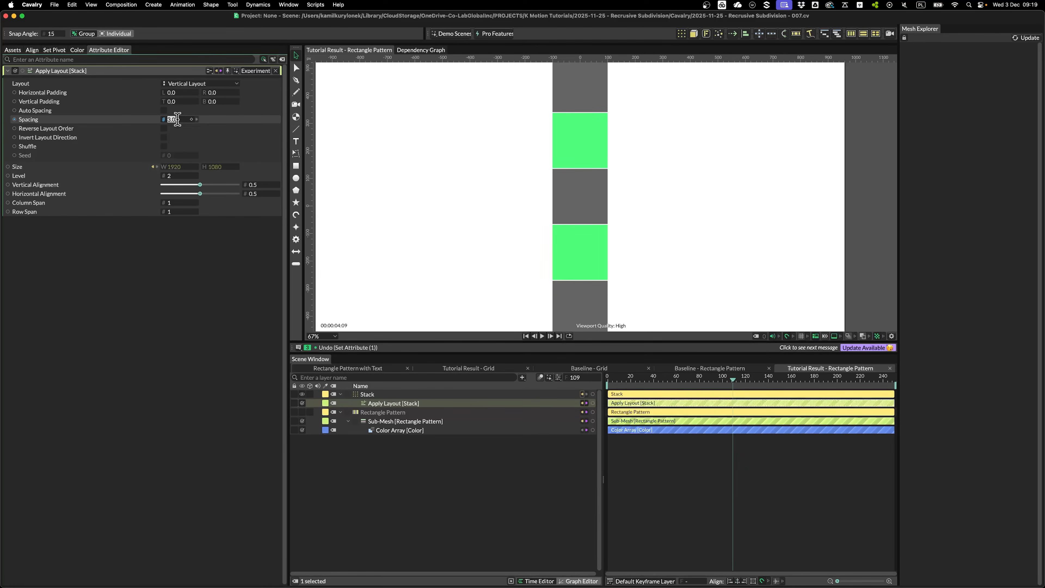
text(0)
key(Return)
Set the layout Level to 1 and the layout Size to 0 by 0
click(177, 176)
text(1)
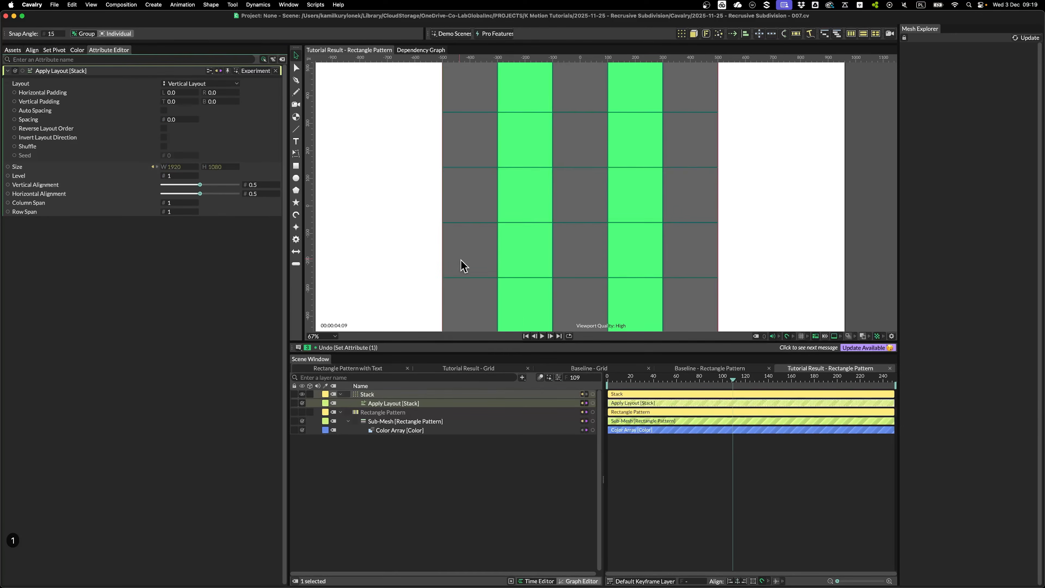
scroll(452, 247, down, 3)
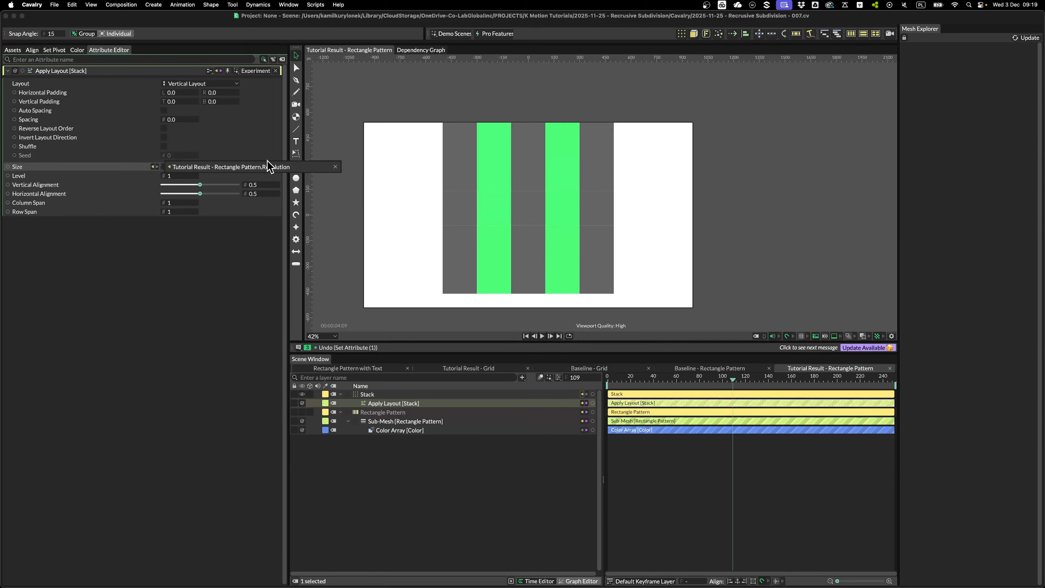
click(184, 167)
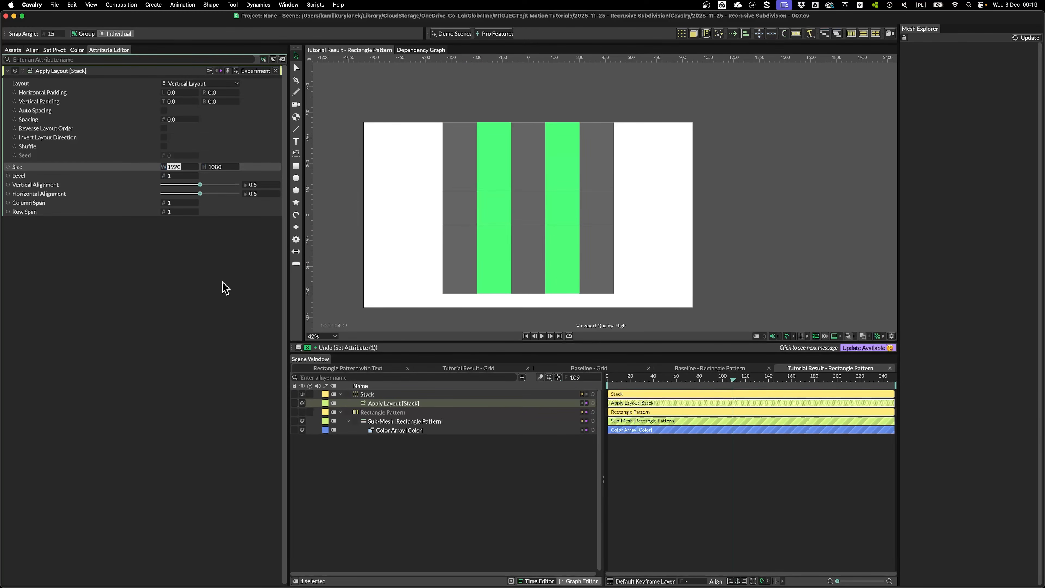
key(Tab)
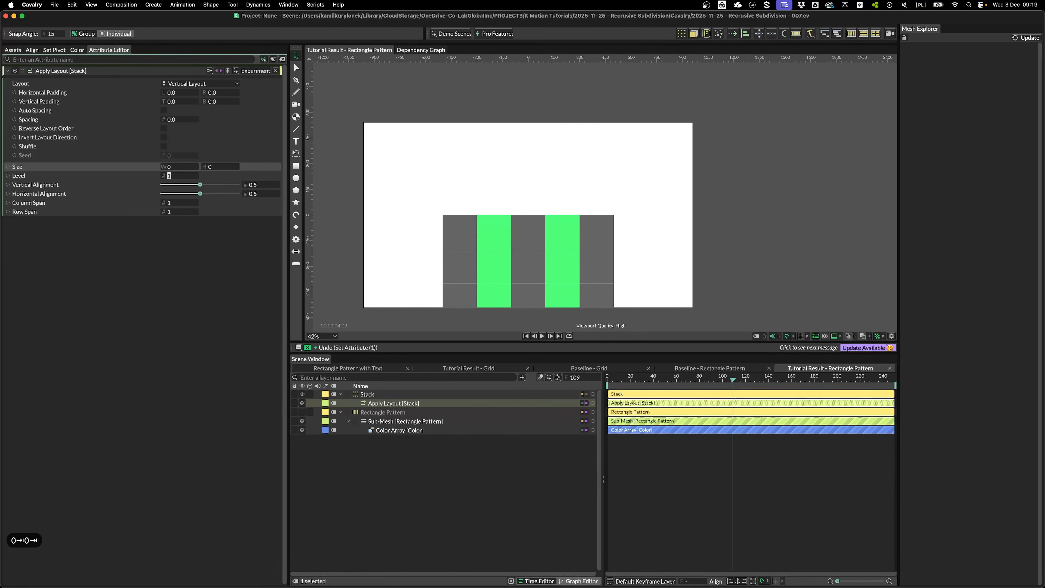
Add an Align deformer under the Stack to centre the grid
click(367, 394)
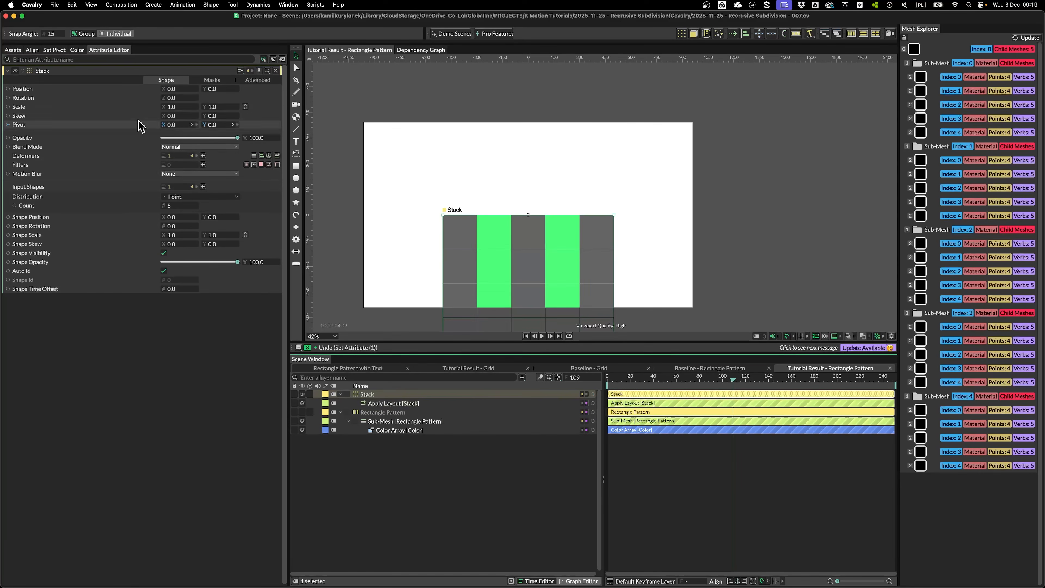
click(262, 156)
drag(376, 394, 374, 404)
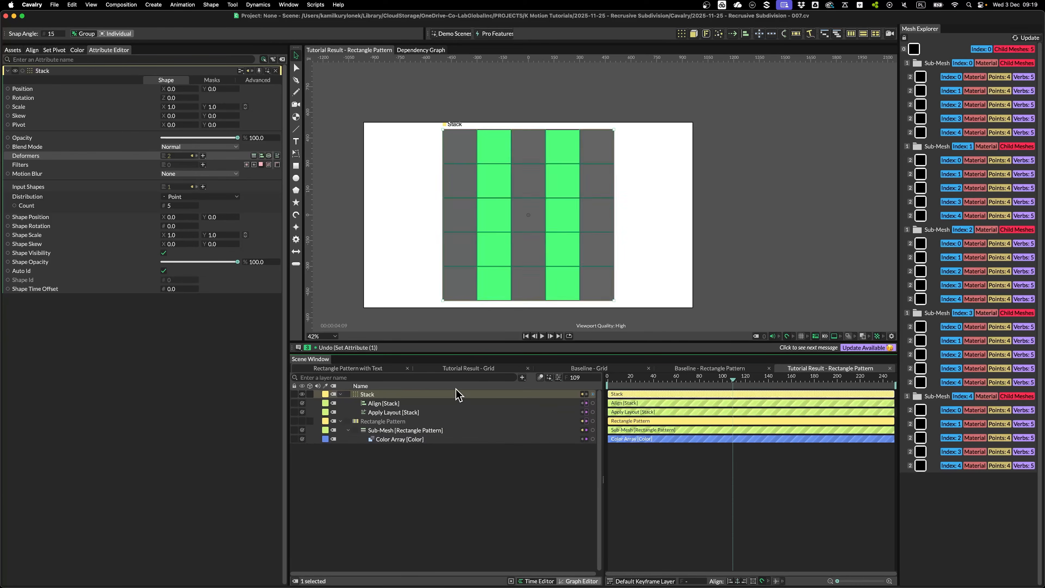
scroll(595, 159, up, 2)
drag(574, 241, 625, 189)
scroll(621, 189, up, 2)
scroll(414, 264, down, 3)
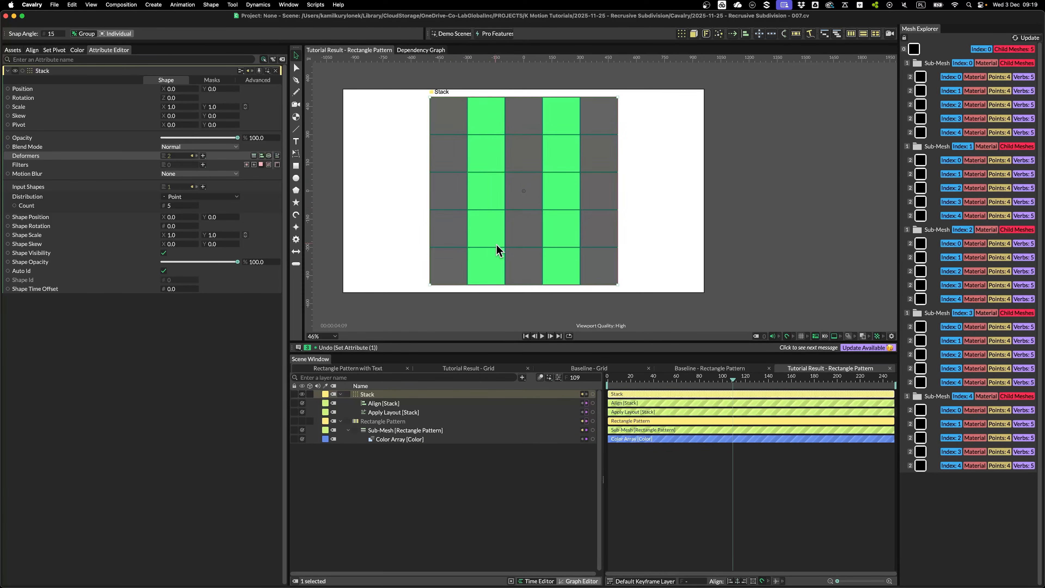
click(383, 421)
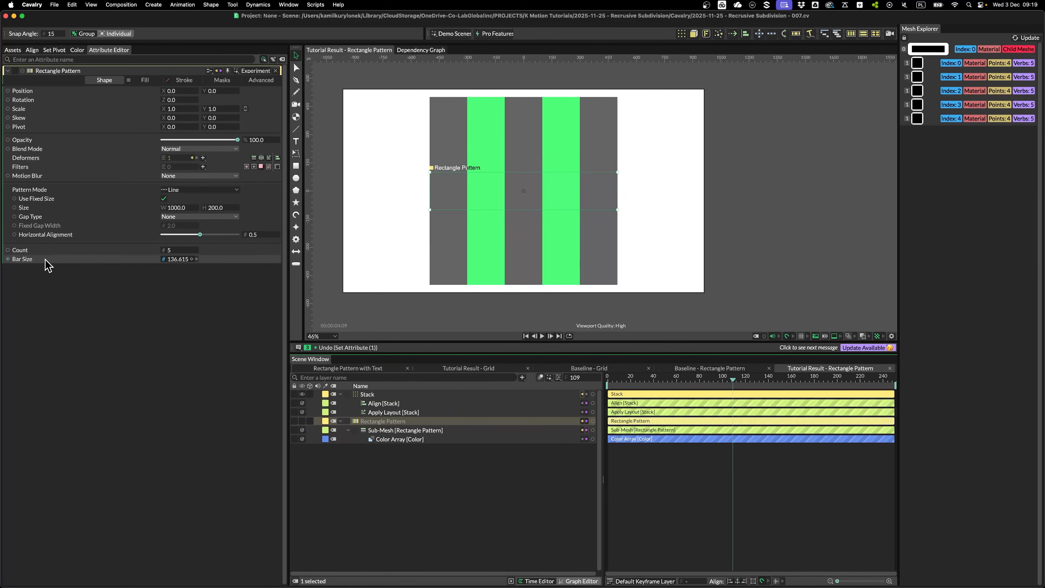
Drive the pattern's Size H with a Math utility whose Second input uses Index Context
right_click(25, 208)
mouse_move(70, 297)
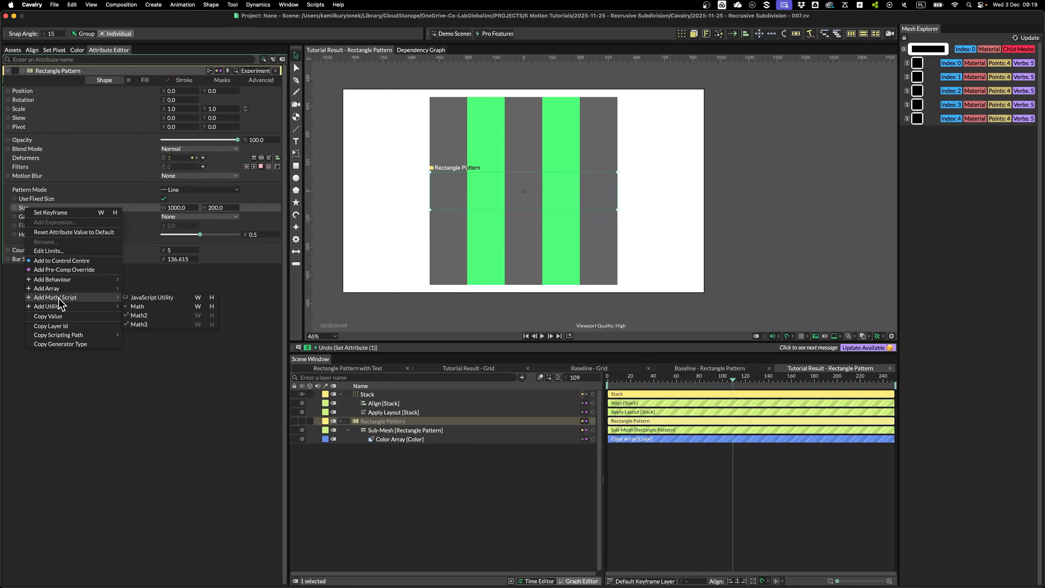
click(212, 306)
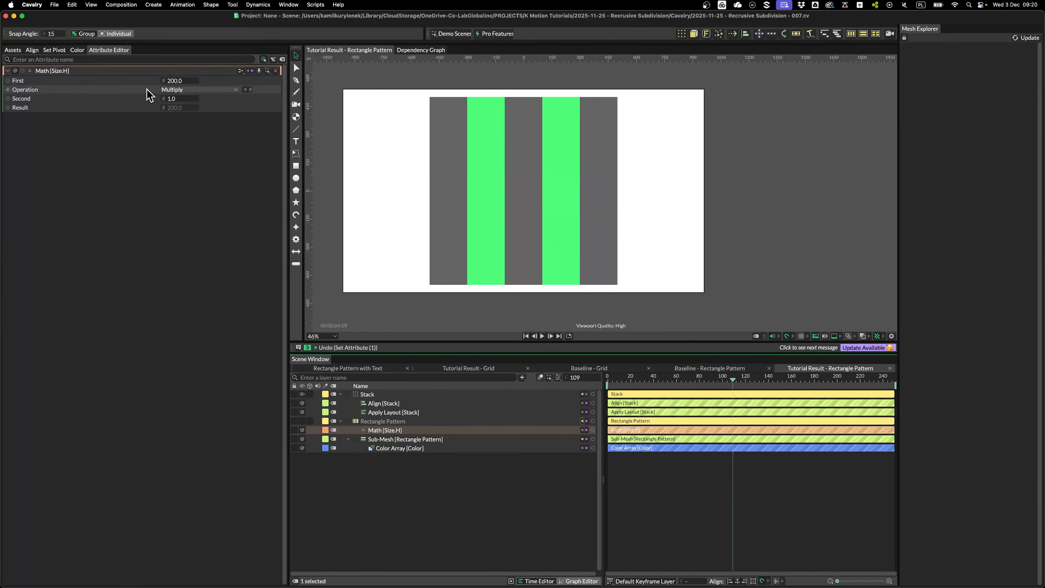
right_click(146, 99)
mouse_move(195, 181)
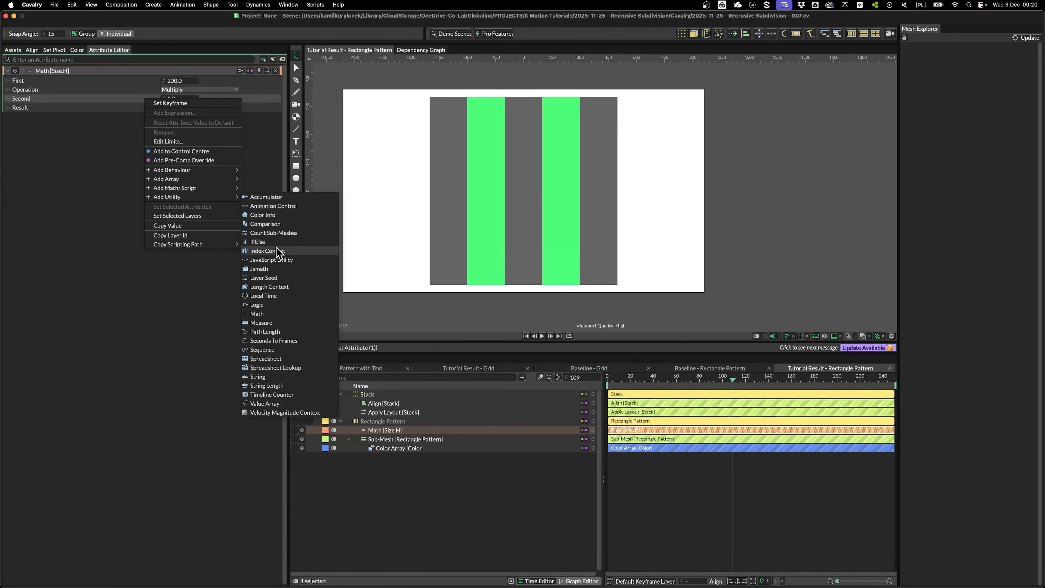
click(265, 250)
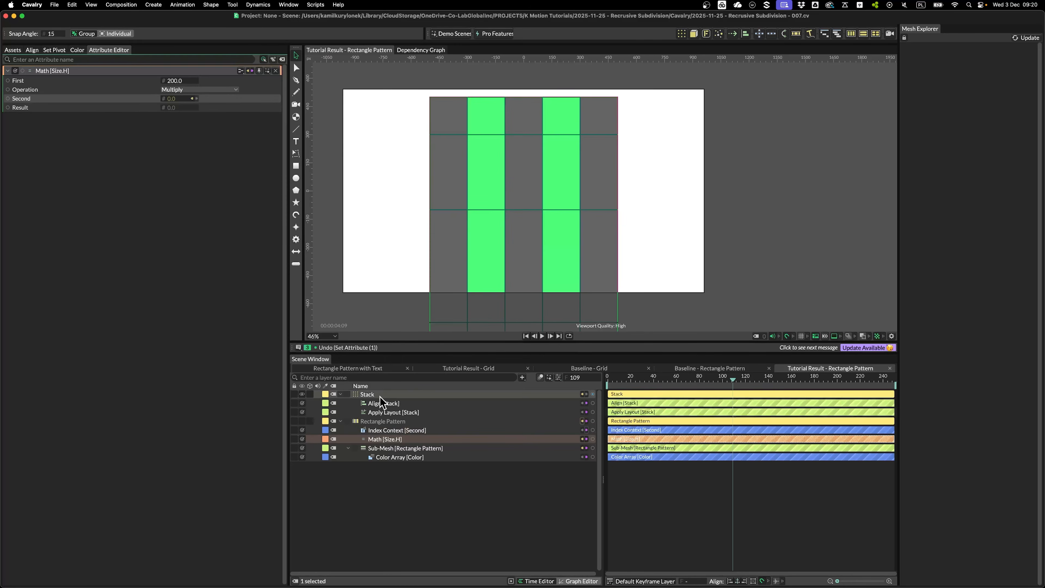
drag(399, 438, 400, 439)
Give the Math Second input the expression value + 1
scroll(495, 260, down, 1)
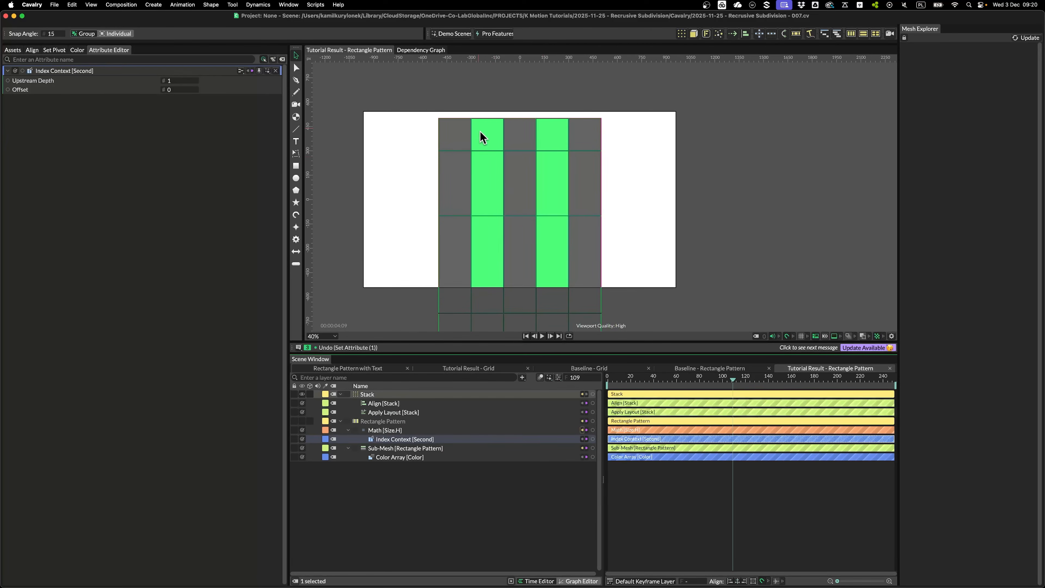
scroll(489, 293, down, 1)
drag(499, 258, 498, 129)
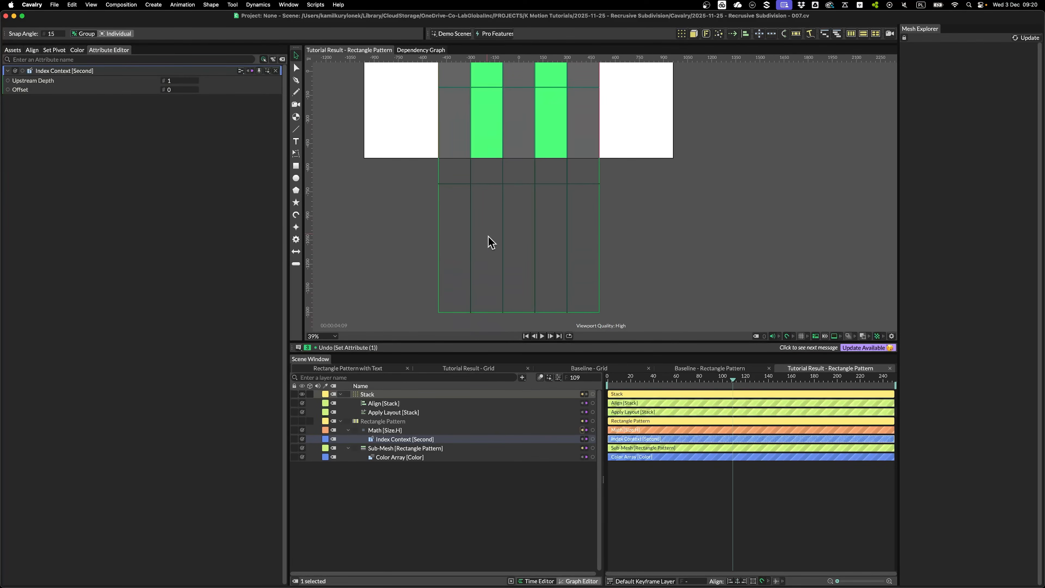
click(389, 430)
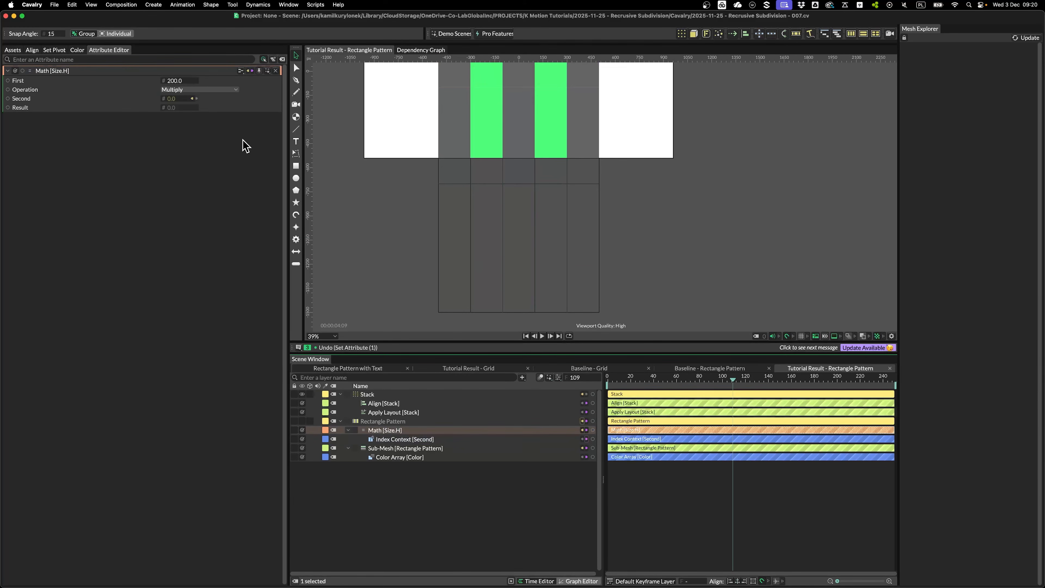
right_click(147, 103)
click(159, 122)
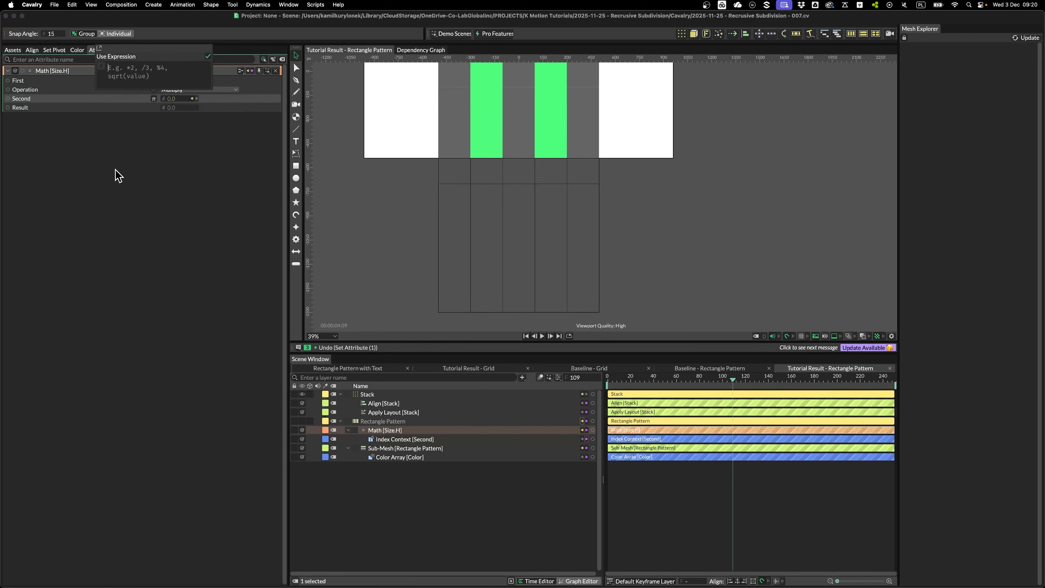
text(value + 1)
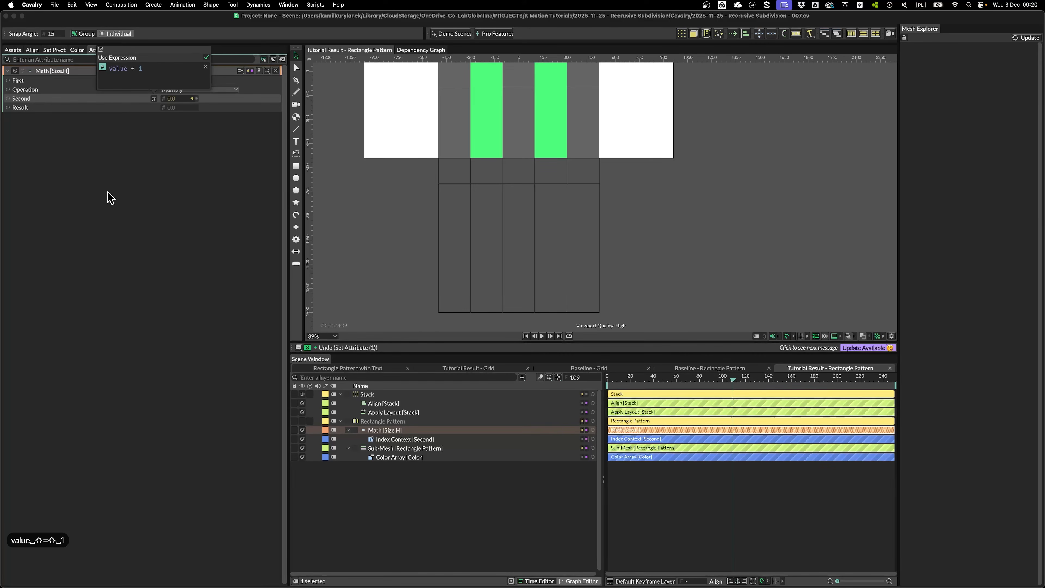
key(Return)
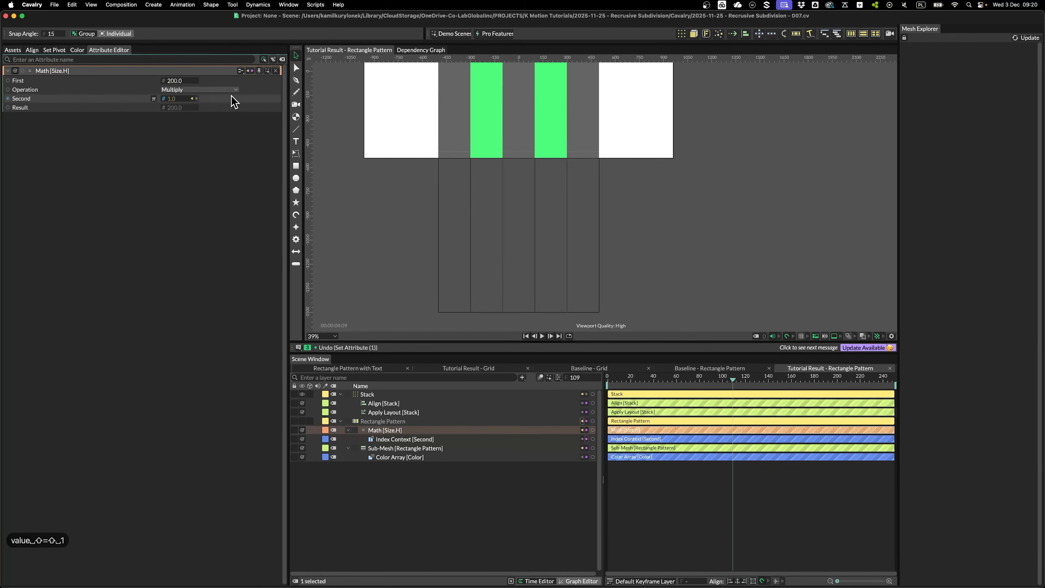
Set the Math operation to Divide so row height becomes 200 / (index + 1)
click(201, 90)
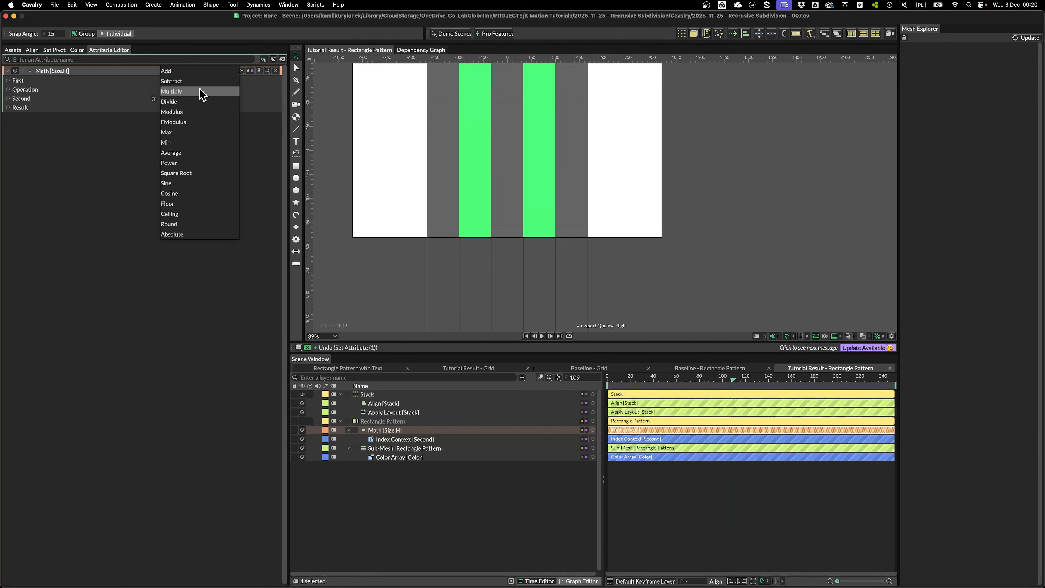
click(195, 102)
scroll(436, 168, up, 5)
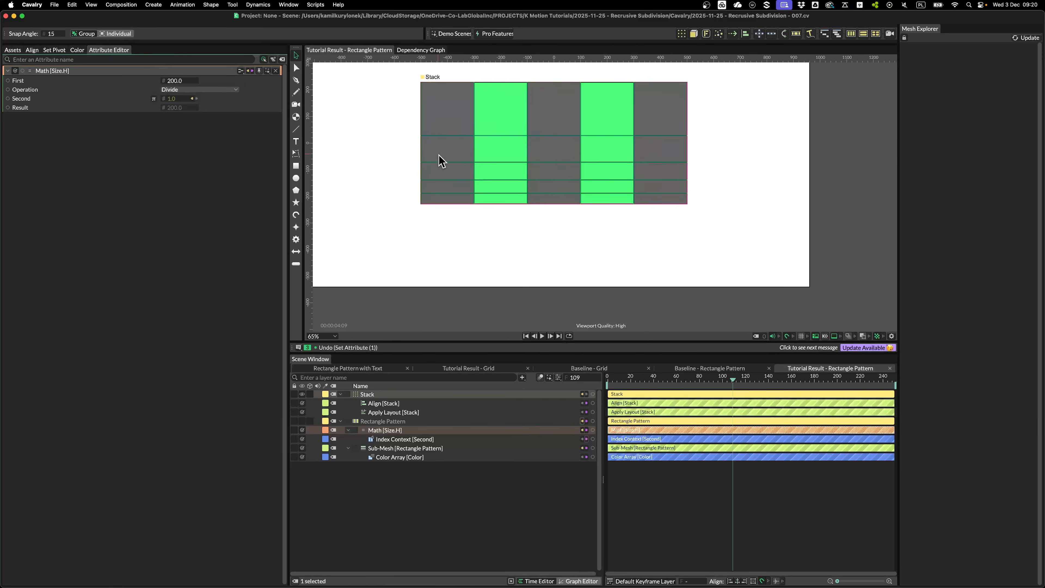
scroll(378, 164, up, 3)
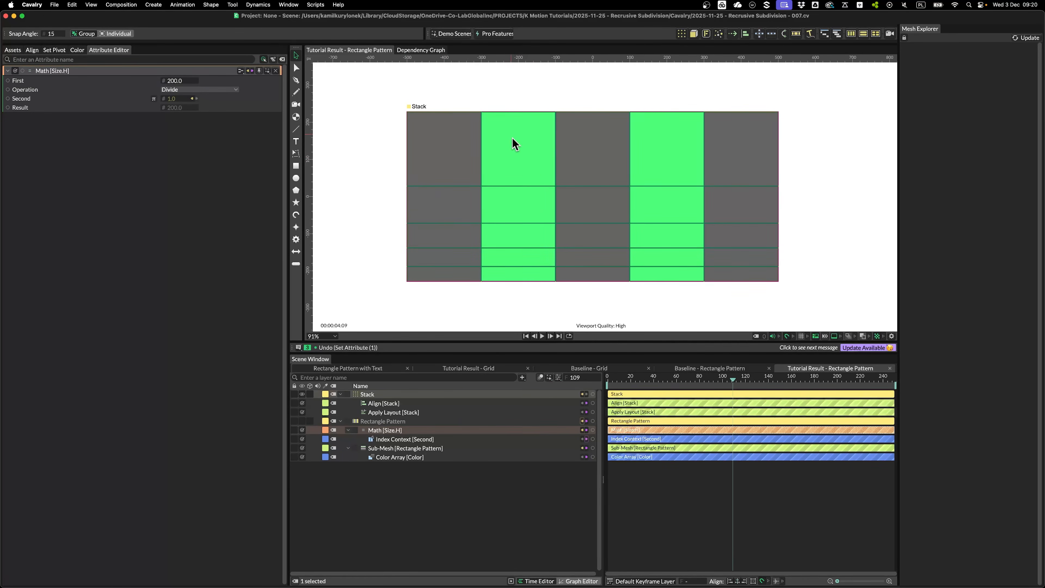
click(577, 268)
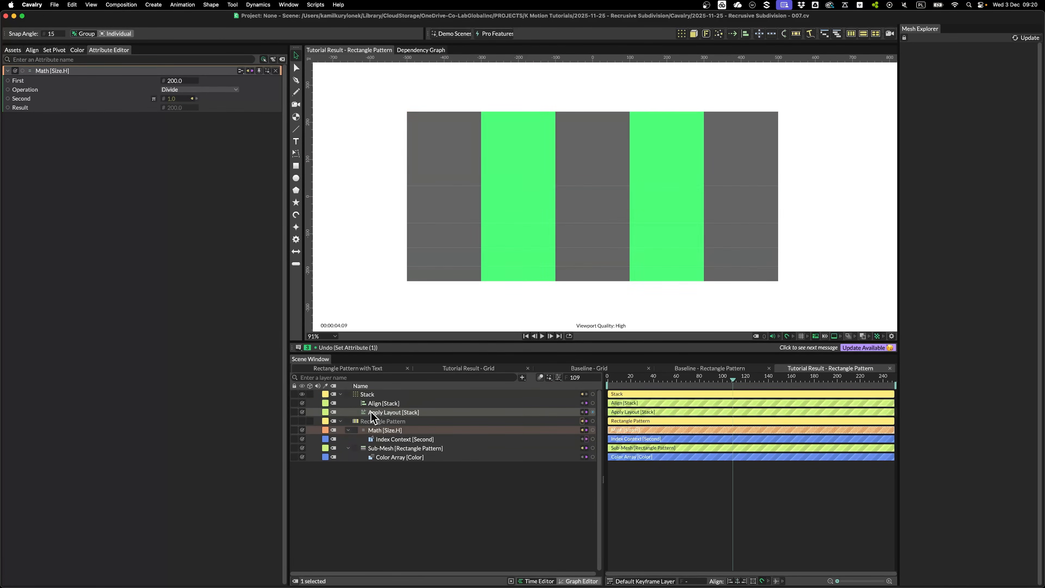
Drive the pattern Count with a Math 2 utility connected to the row index
right_click(126, 249)
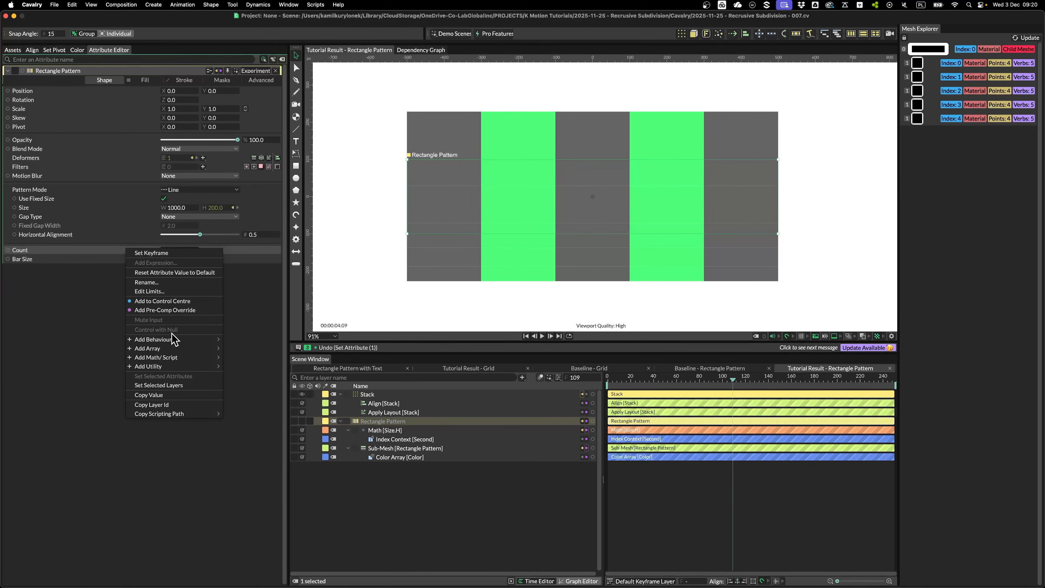
mouse_move(169, 359)
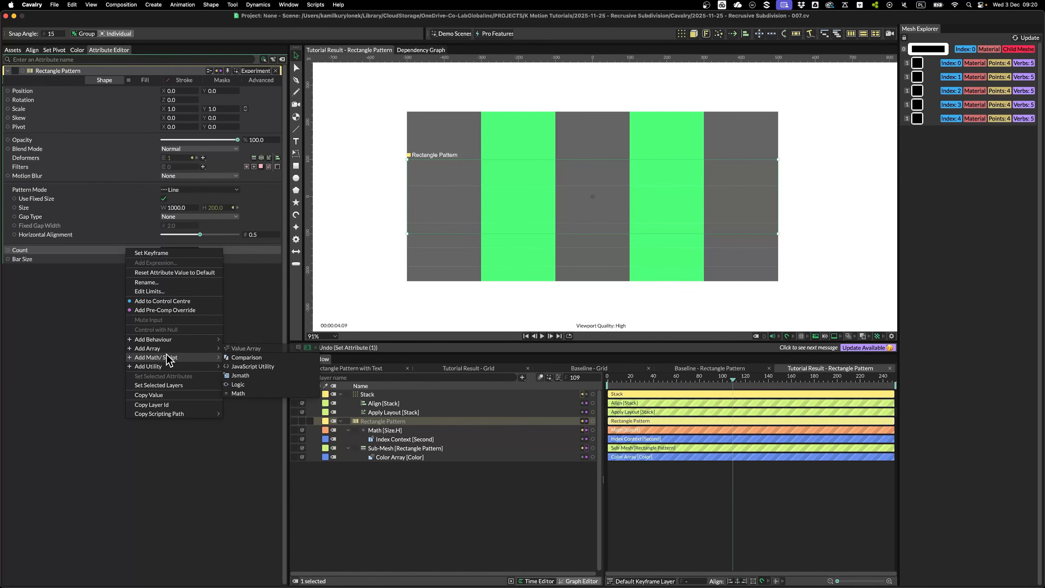
click(239, 393)
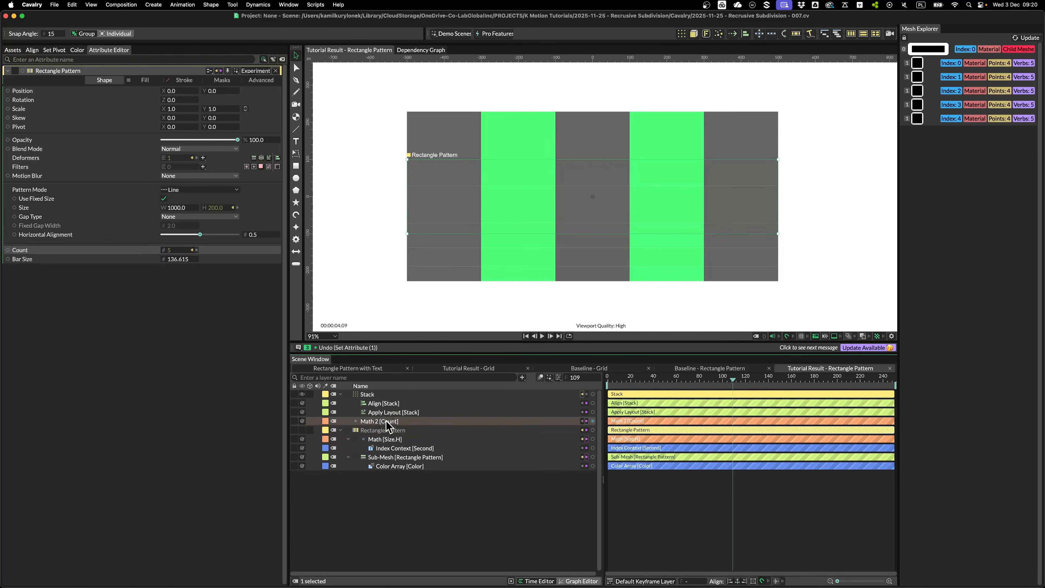
click(389, 428)
drag(591, 447, 177, 99)
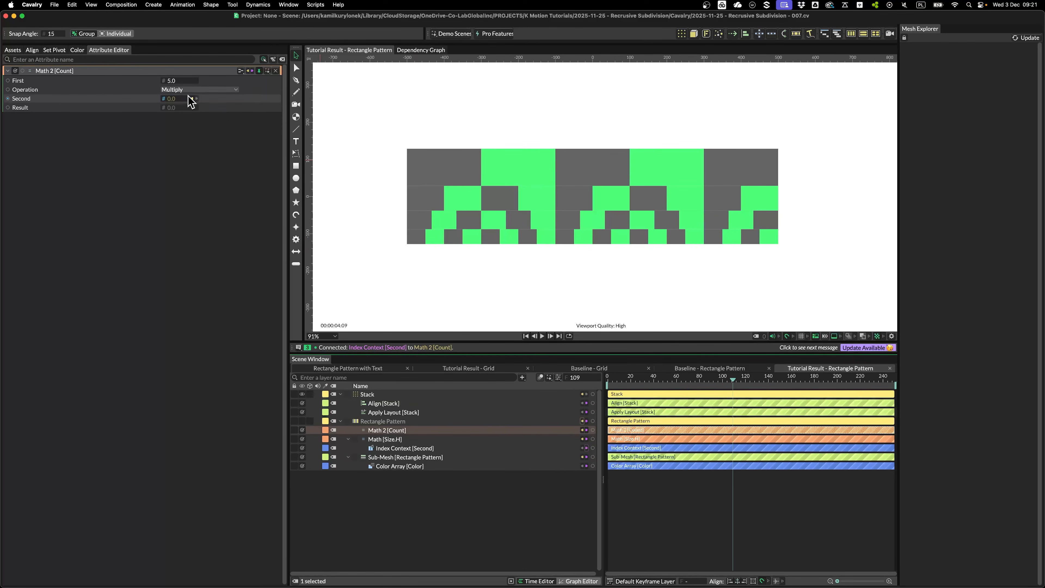
click(362, 394)
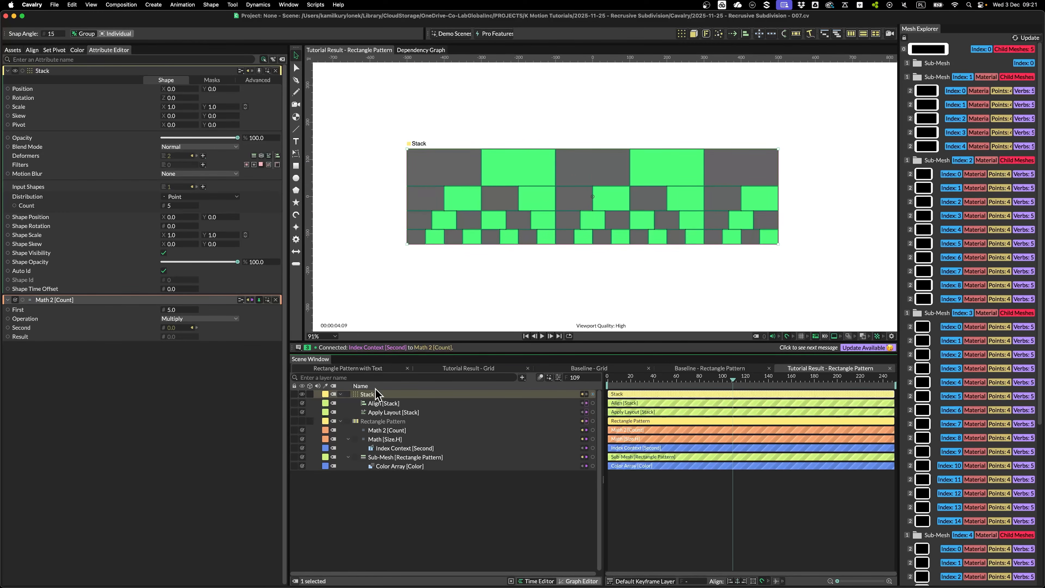
click(401, 431)
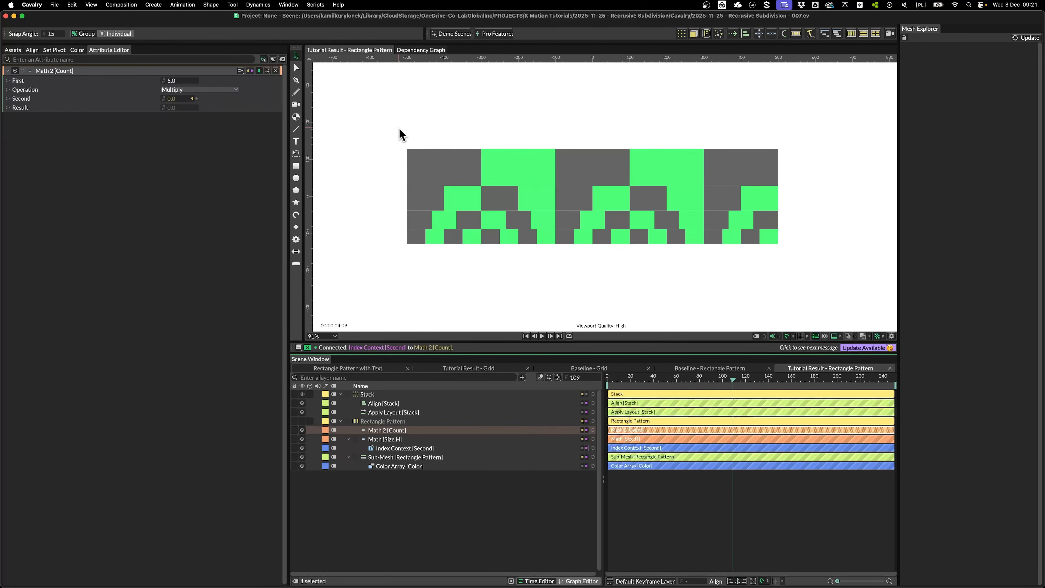
Give Math 2's Second value the expression value + 1, making it 1.0
right_click(147, 98)
click(181, 120)
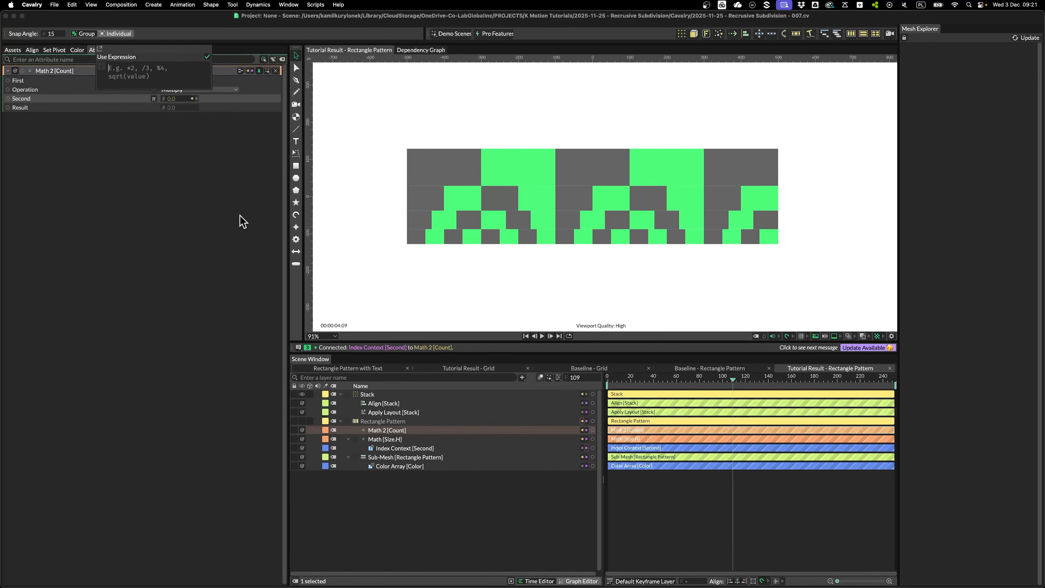
text(value + 1)
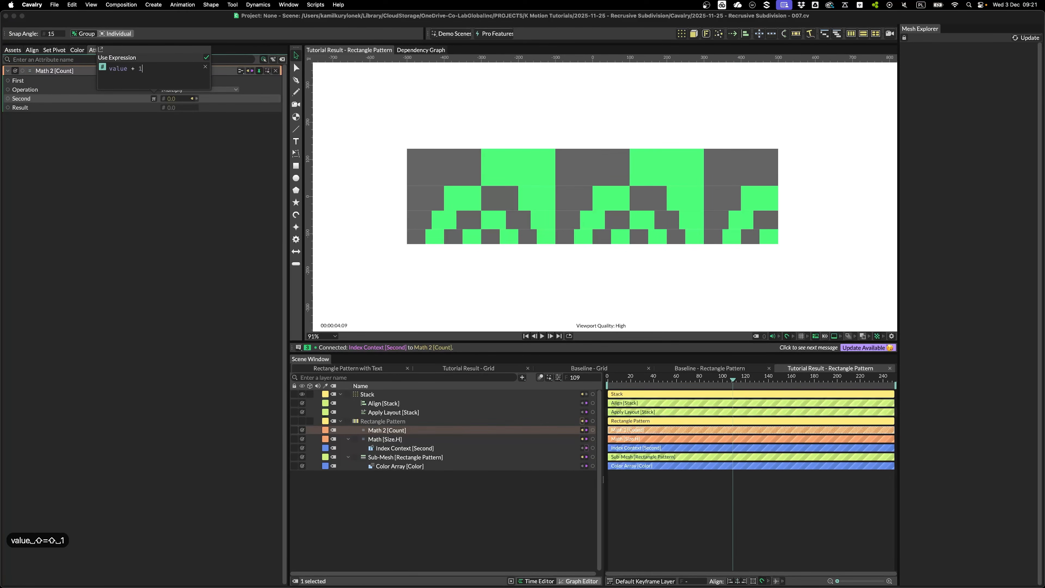
key(Return)
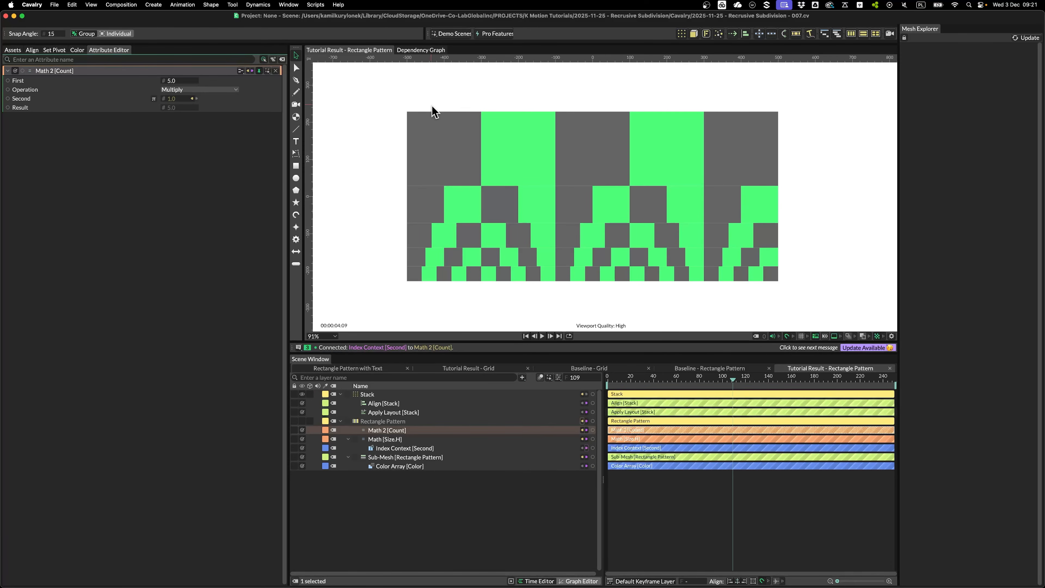
scroll(371, 96, down, 1)
drag(371, 95, 363, 102)
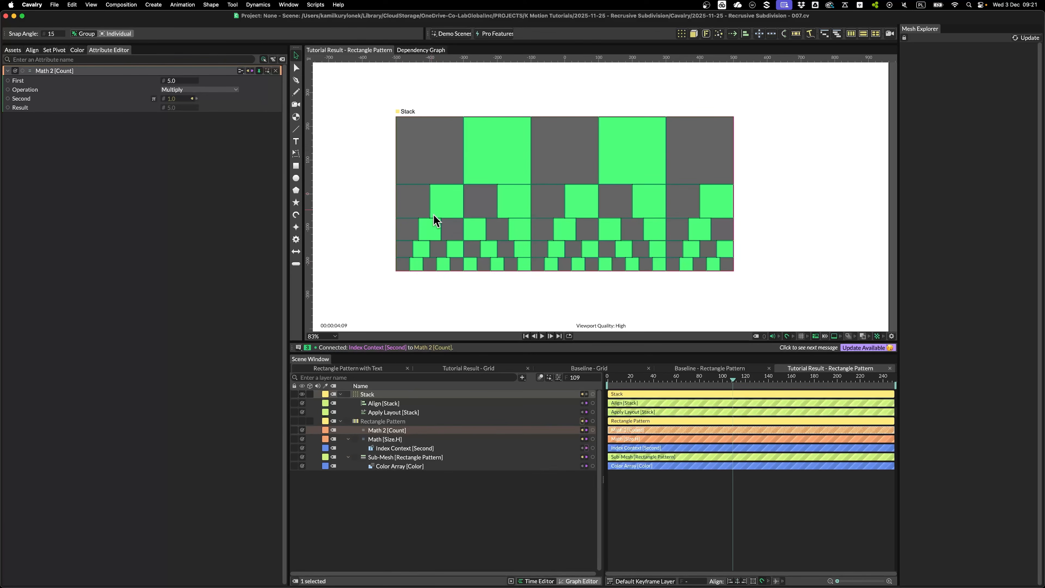
Enable Reverse Layout Order so rows shrink upward, and raise Stack Count to 10
click(394, 412)
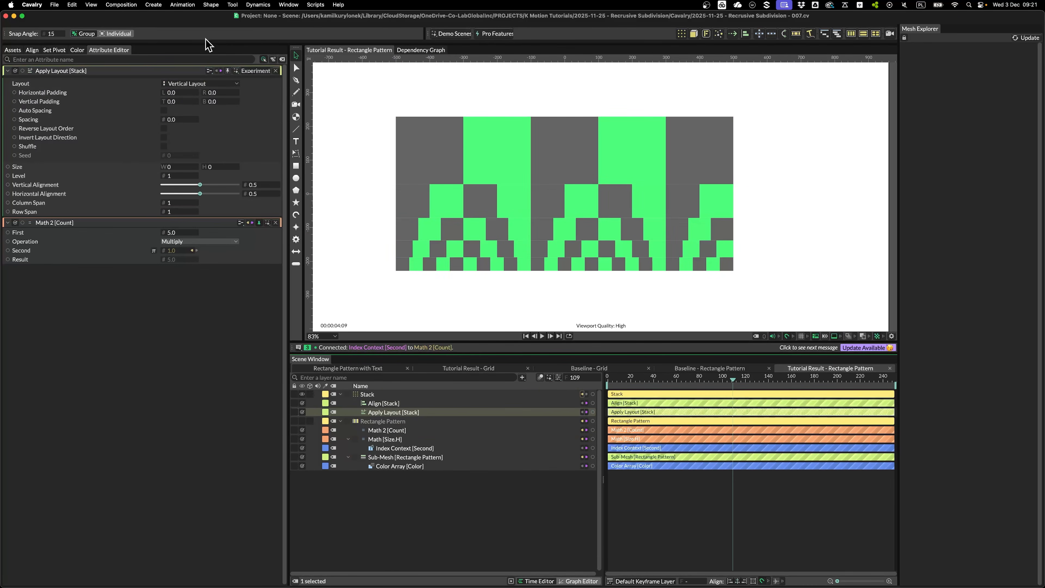
click(163, 128)
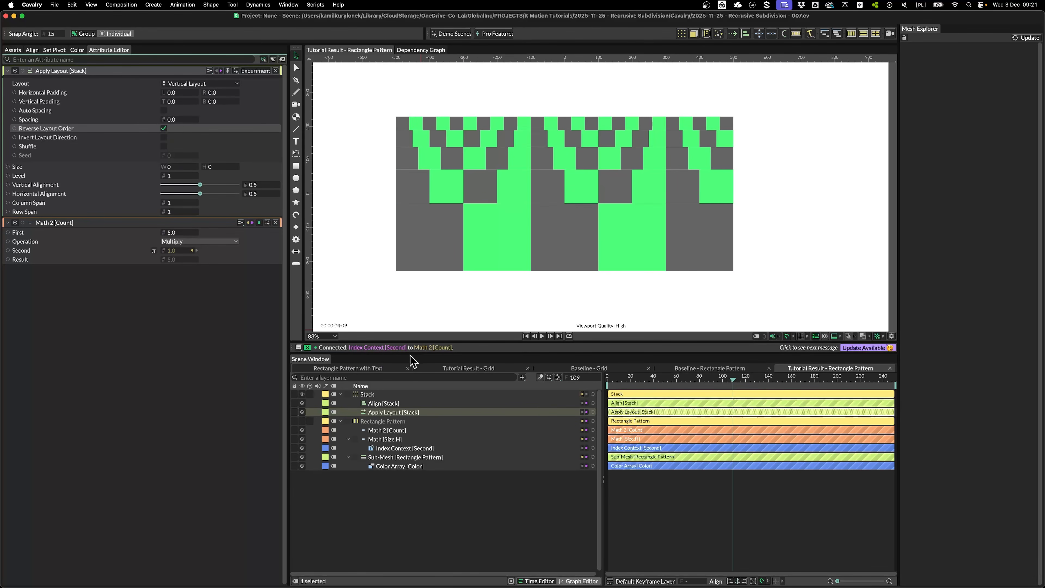
click(177, 205)
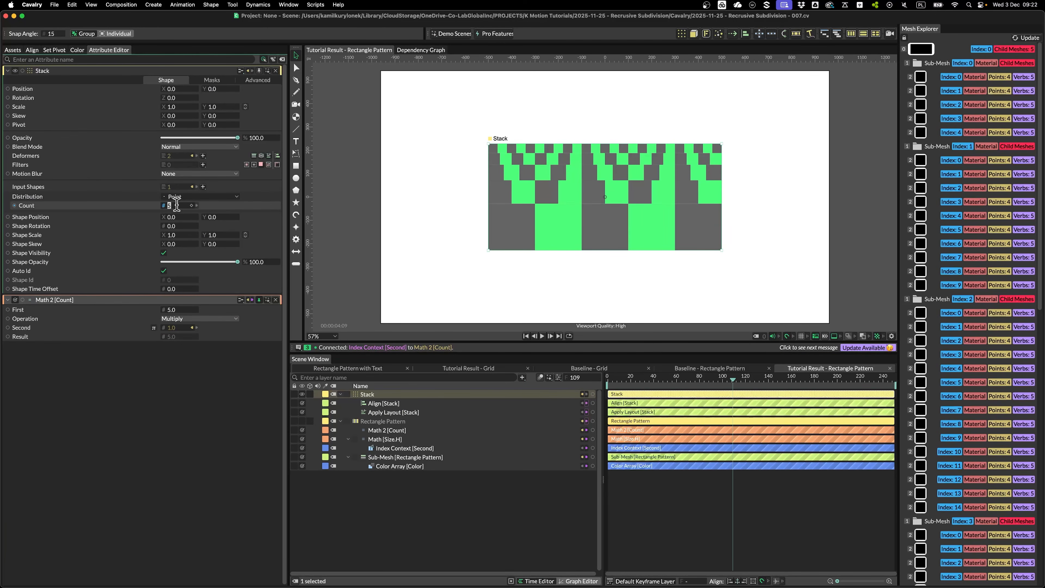
key(Up)
key(Up)
key(Up)
key(Up)
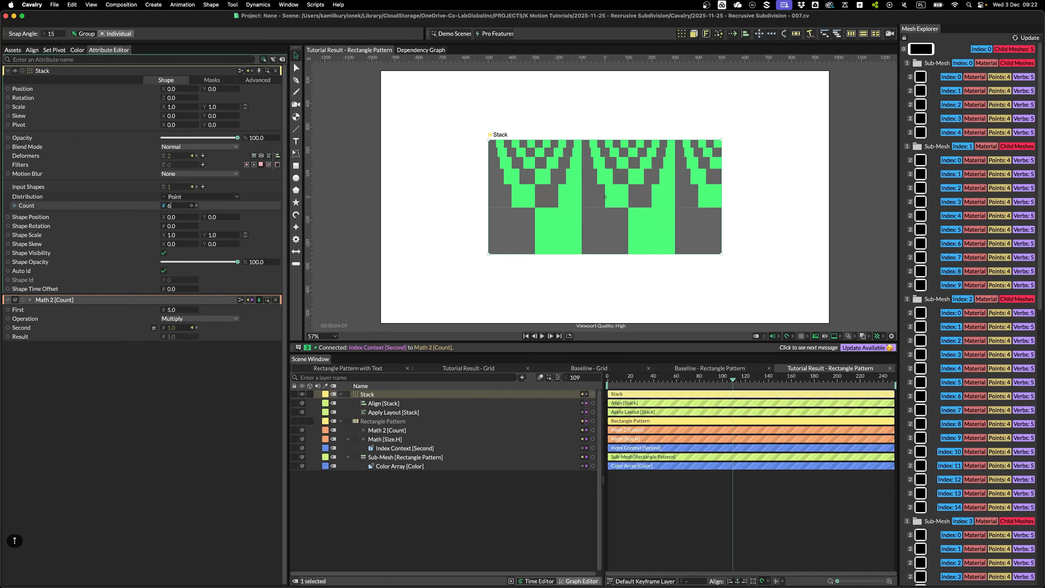
key(Up)
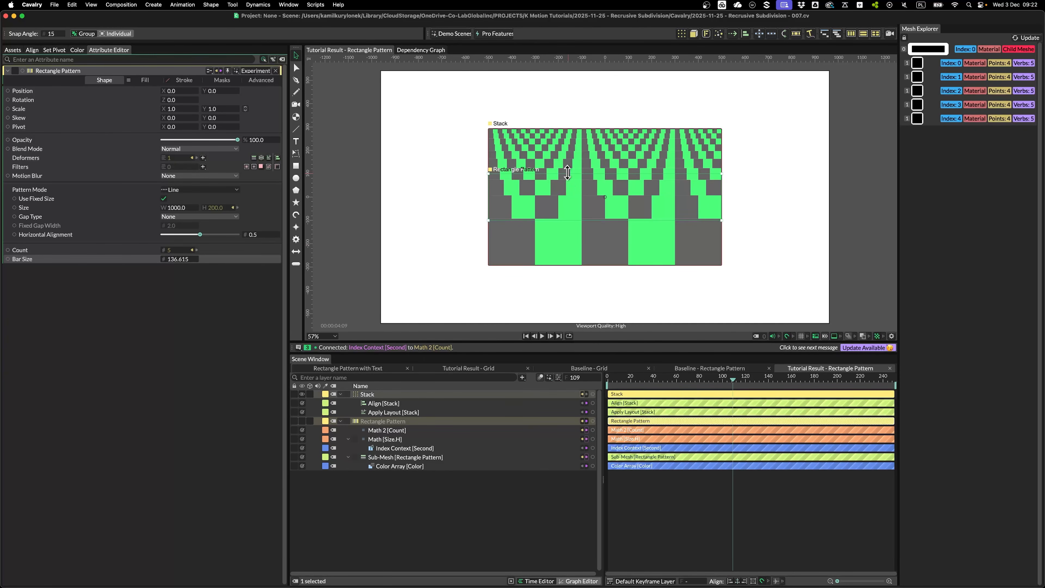
Add a Noise behaviour to Bar Size with Minimum 10 and Maximum 100, and preview it
right_click(69, 261)
mouse_move(100, 352)
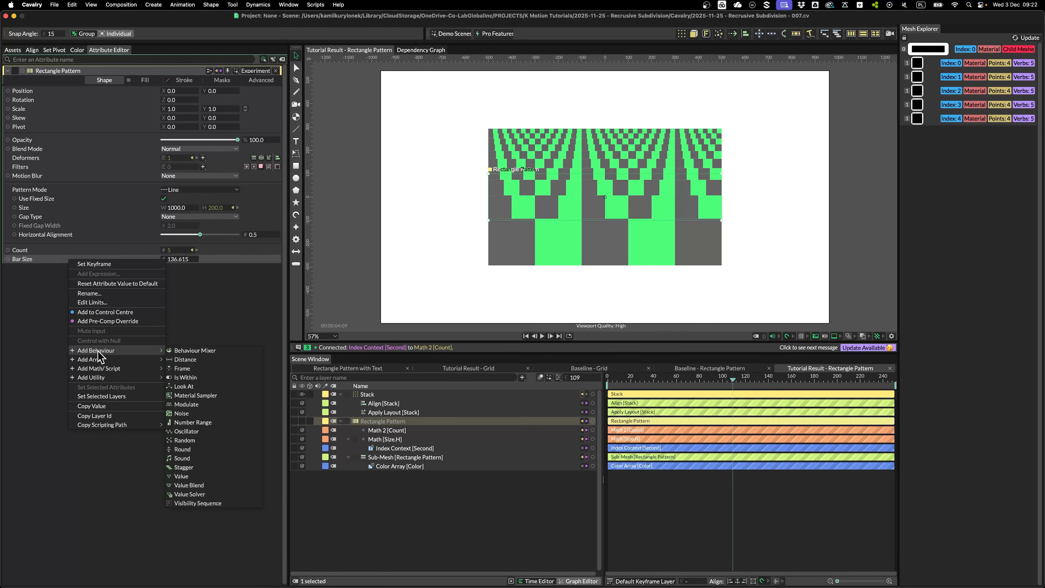
click(191, 413)
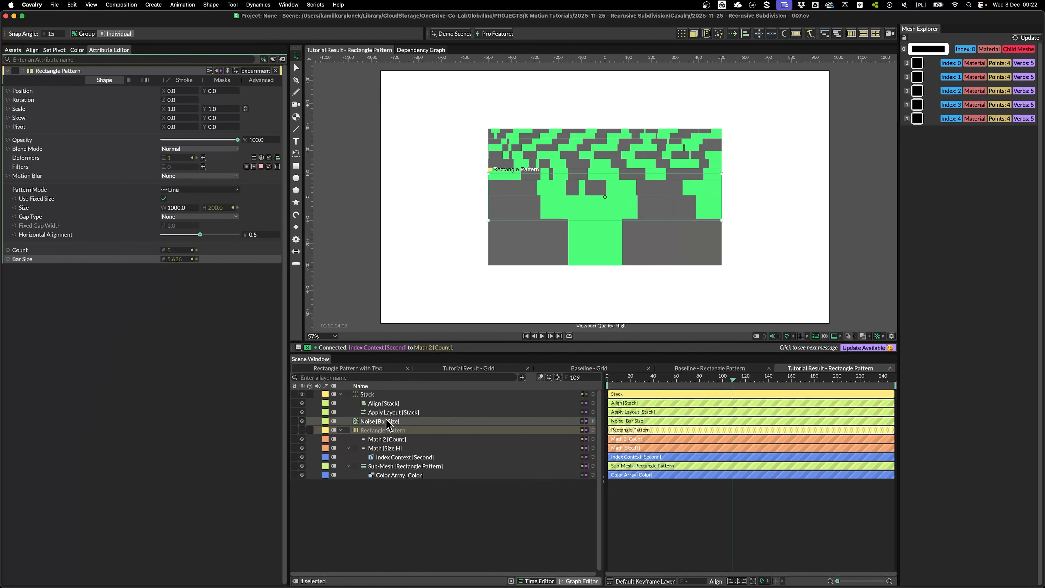
drag(388, 421, 386, 430)
click(174, 160)
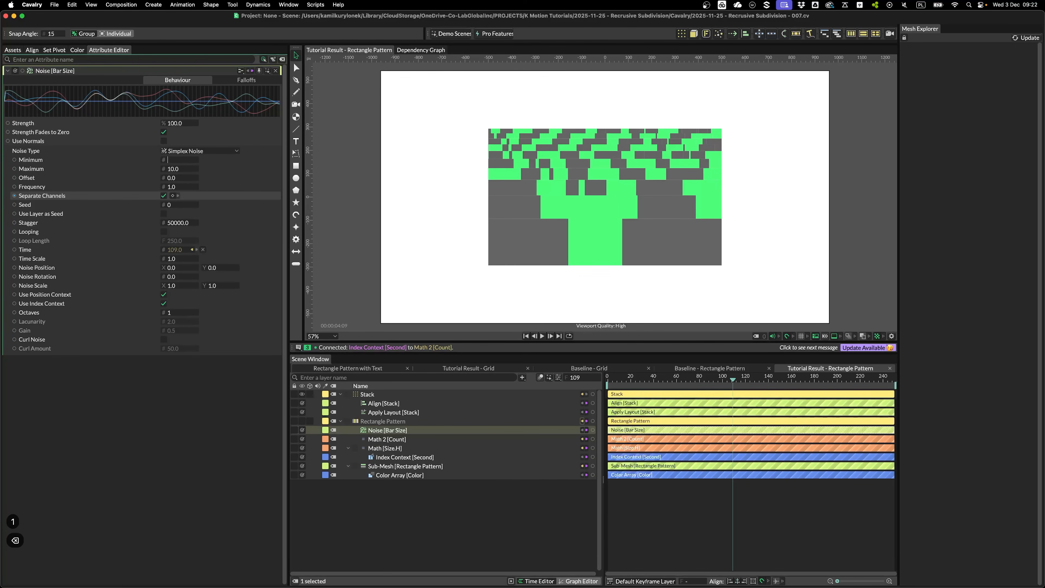
key(Tab)
text(100)
key(Return)
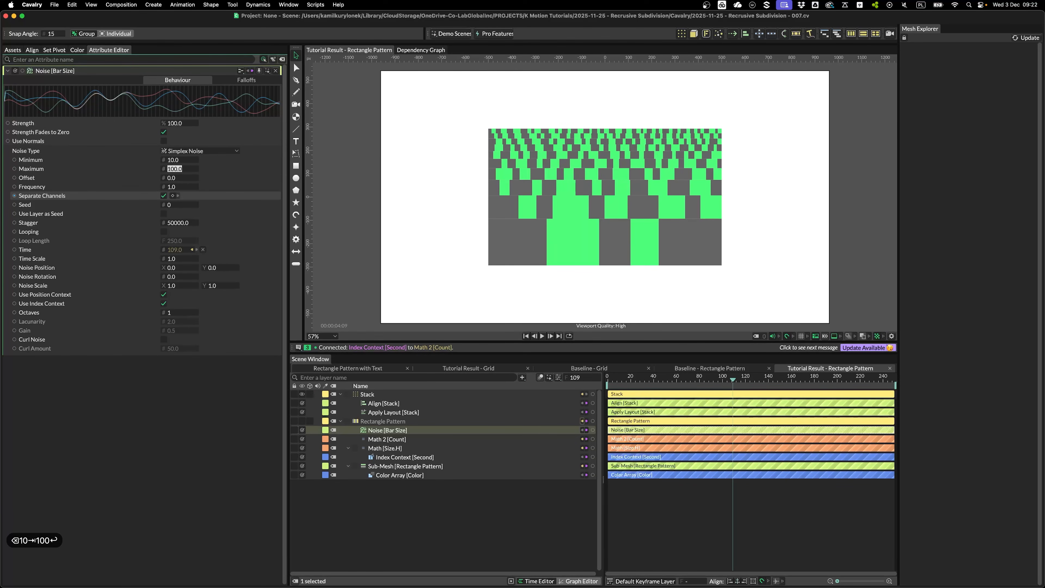
click(585, 528)
drag(630, 381, 825, 378)
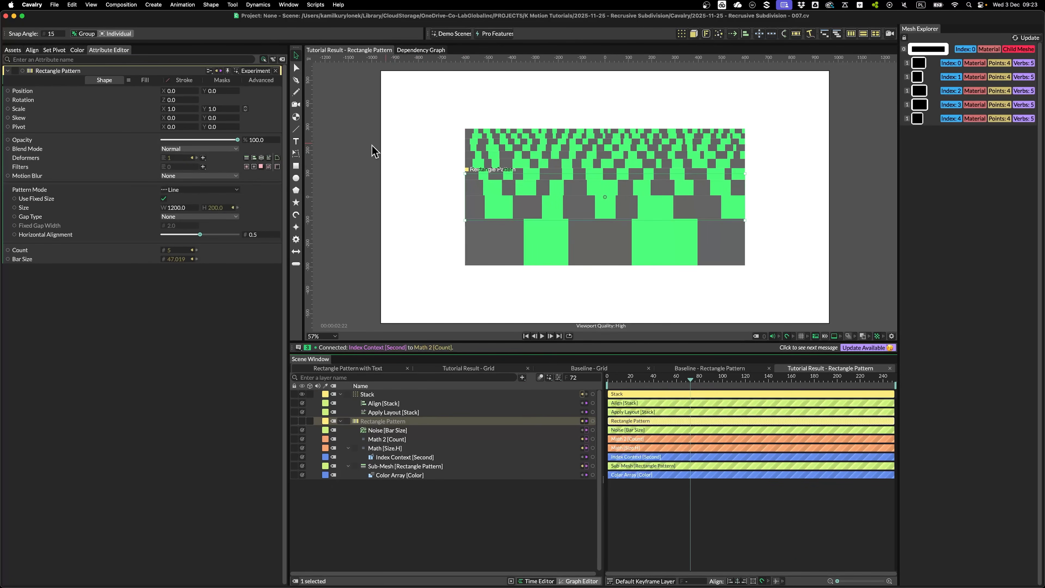
Add a Bevel deformer to the Rectangle Pattern to round the cell corners
click(203, 158)
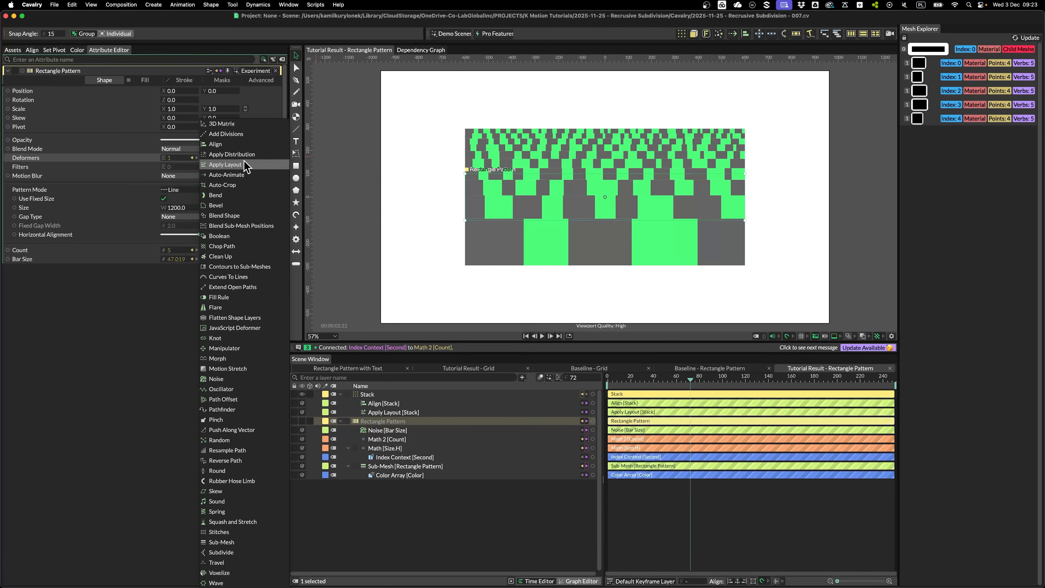
click(232, 205)
click(606, 315)
click(688, 379)
mouse_move(688, 378)
mouse_down()
mouse_move(810, 380)
mouse_move(675, 379)
mouse_up()
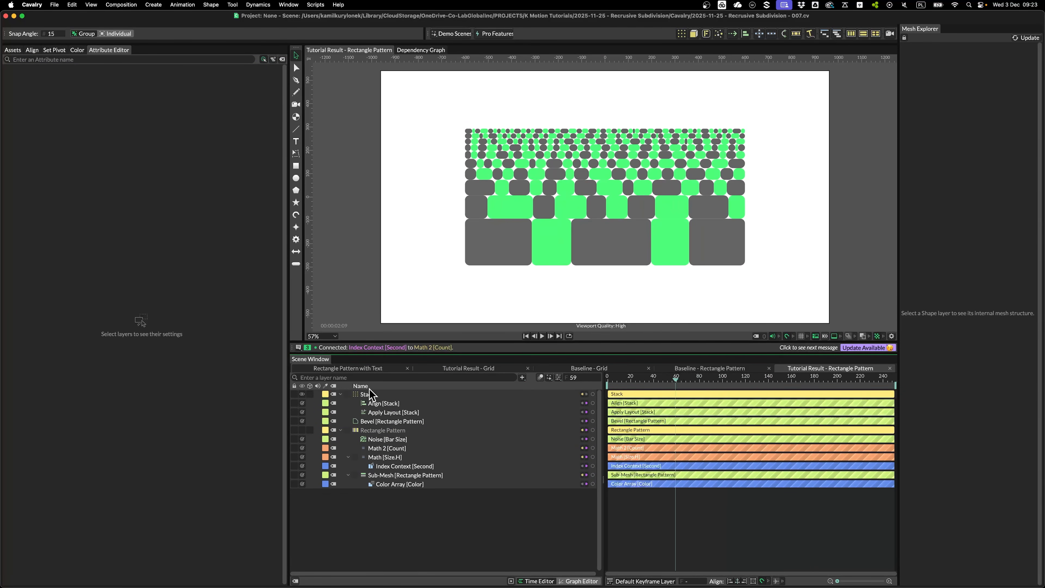
Set the pattern's Gap Type to Fixed Width with a width of 10
click(527, 251)
scroll(525, 236, up, 3)
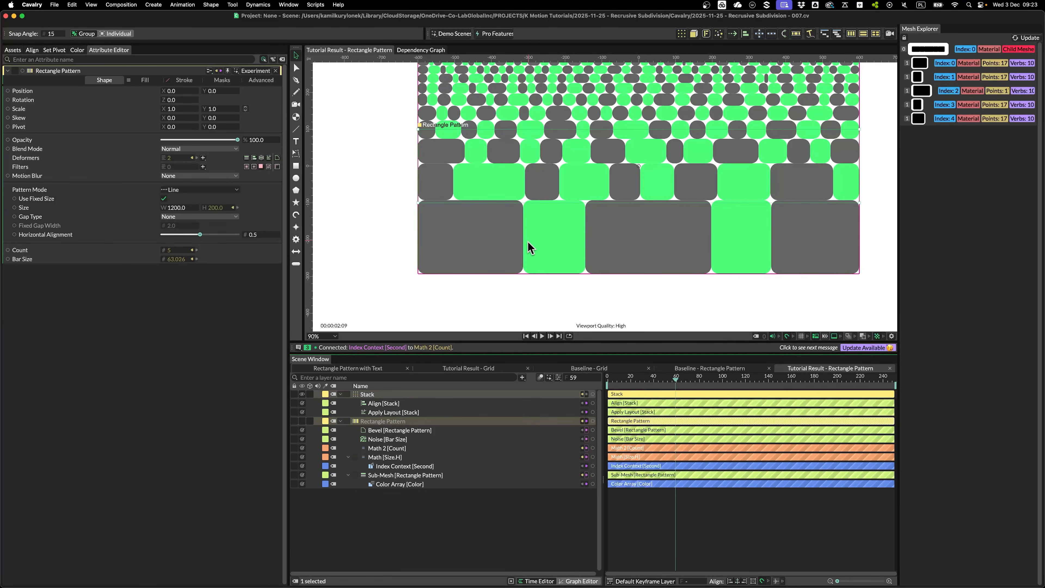
drag(532, 230, 505, 259)
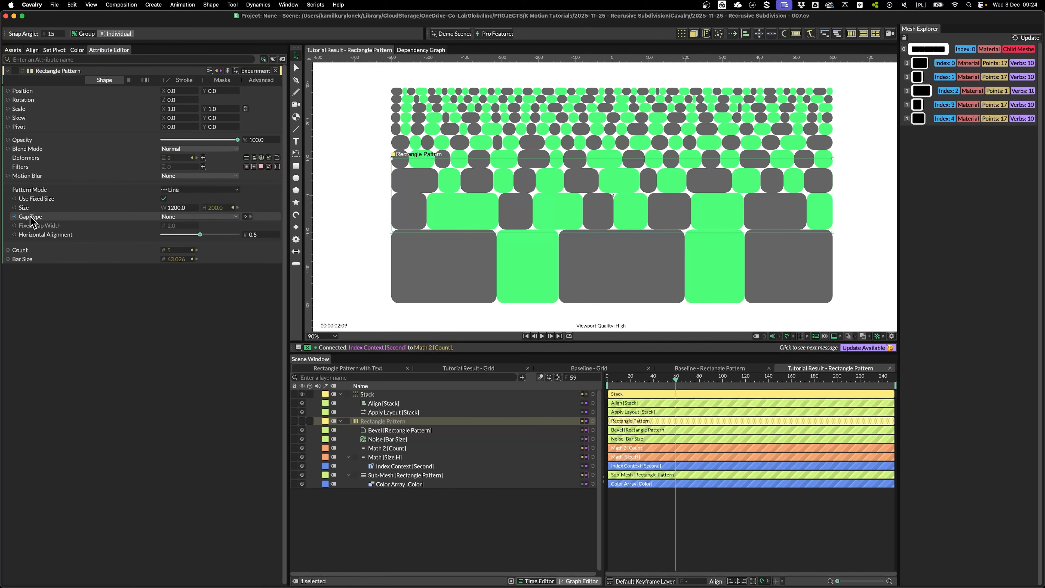
click(179, 217)
click(177, 238)
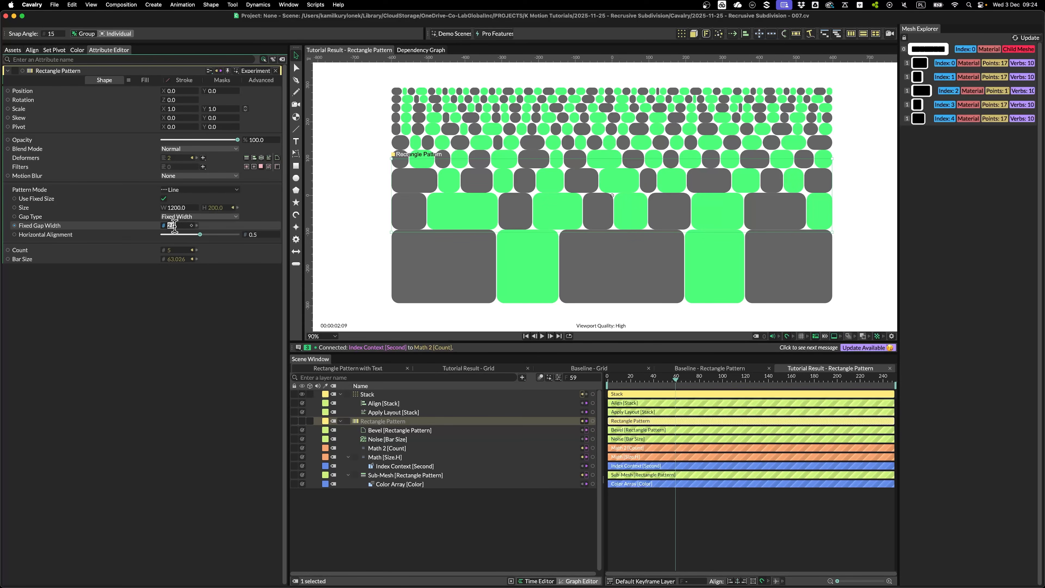
text(10)
key(Return)
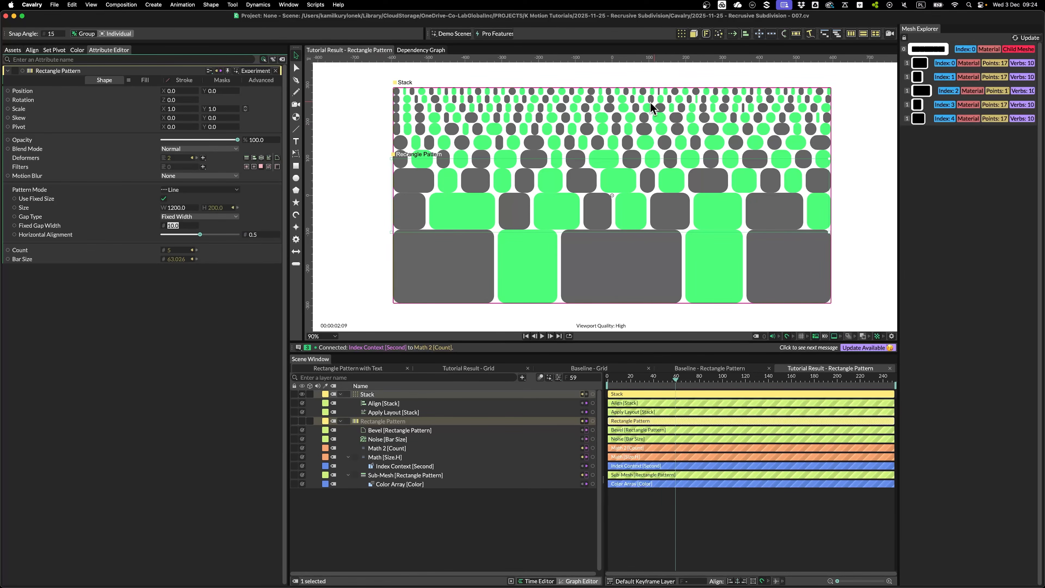
Set Apply Layout Spacing to 10 between rows and play back the result
click(385, 412)
click(175, 120)
text(10)
key(Return)
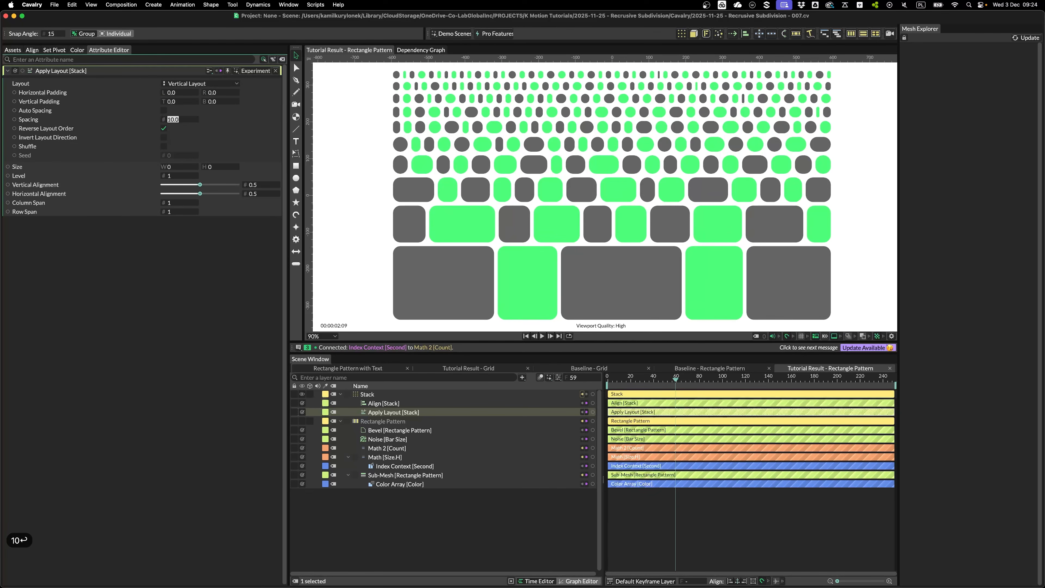
scroll(432, 176, down, 3)
click(692, 307)
key(space)
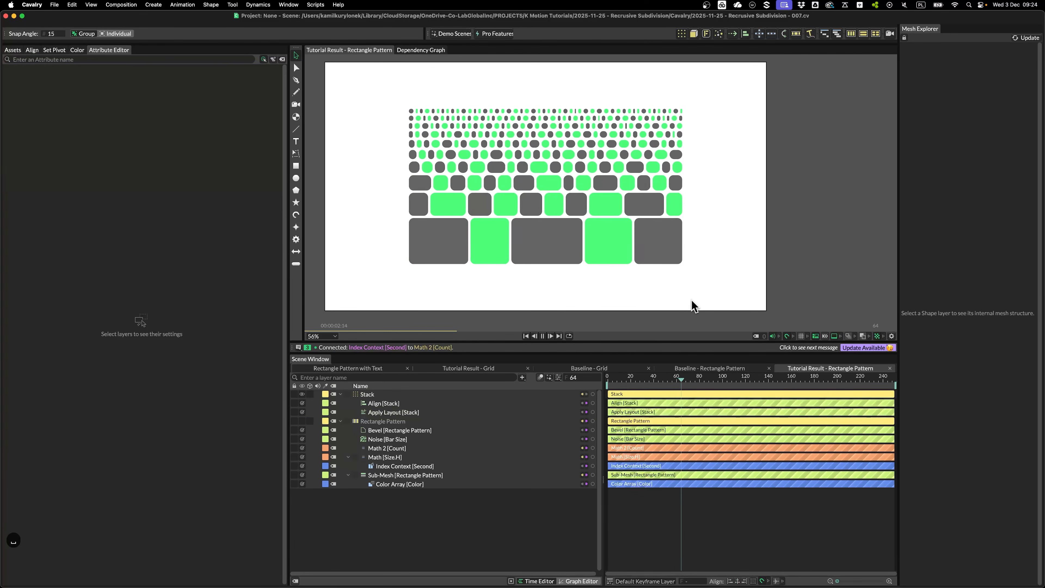